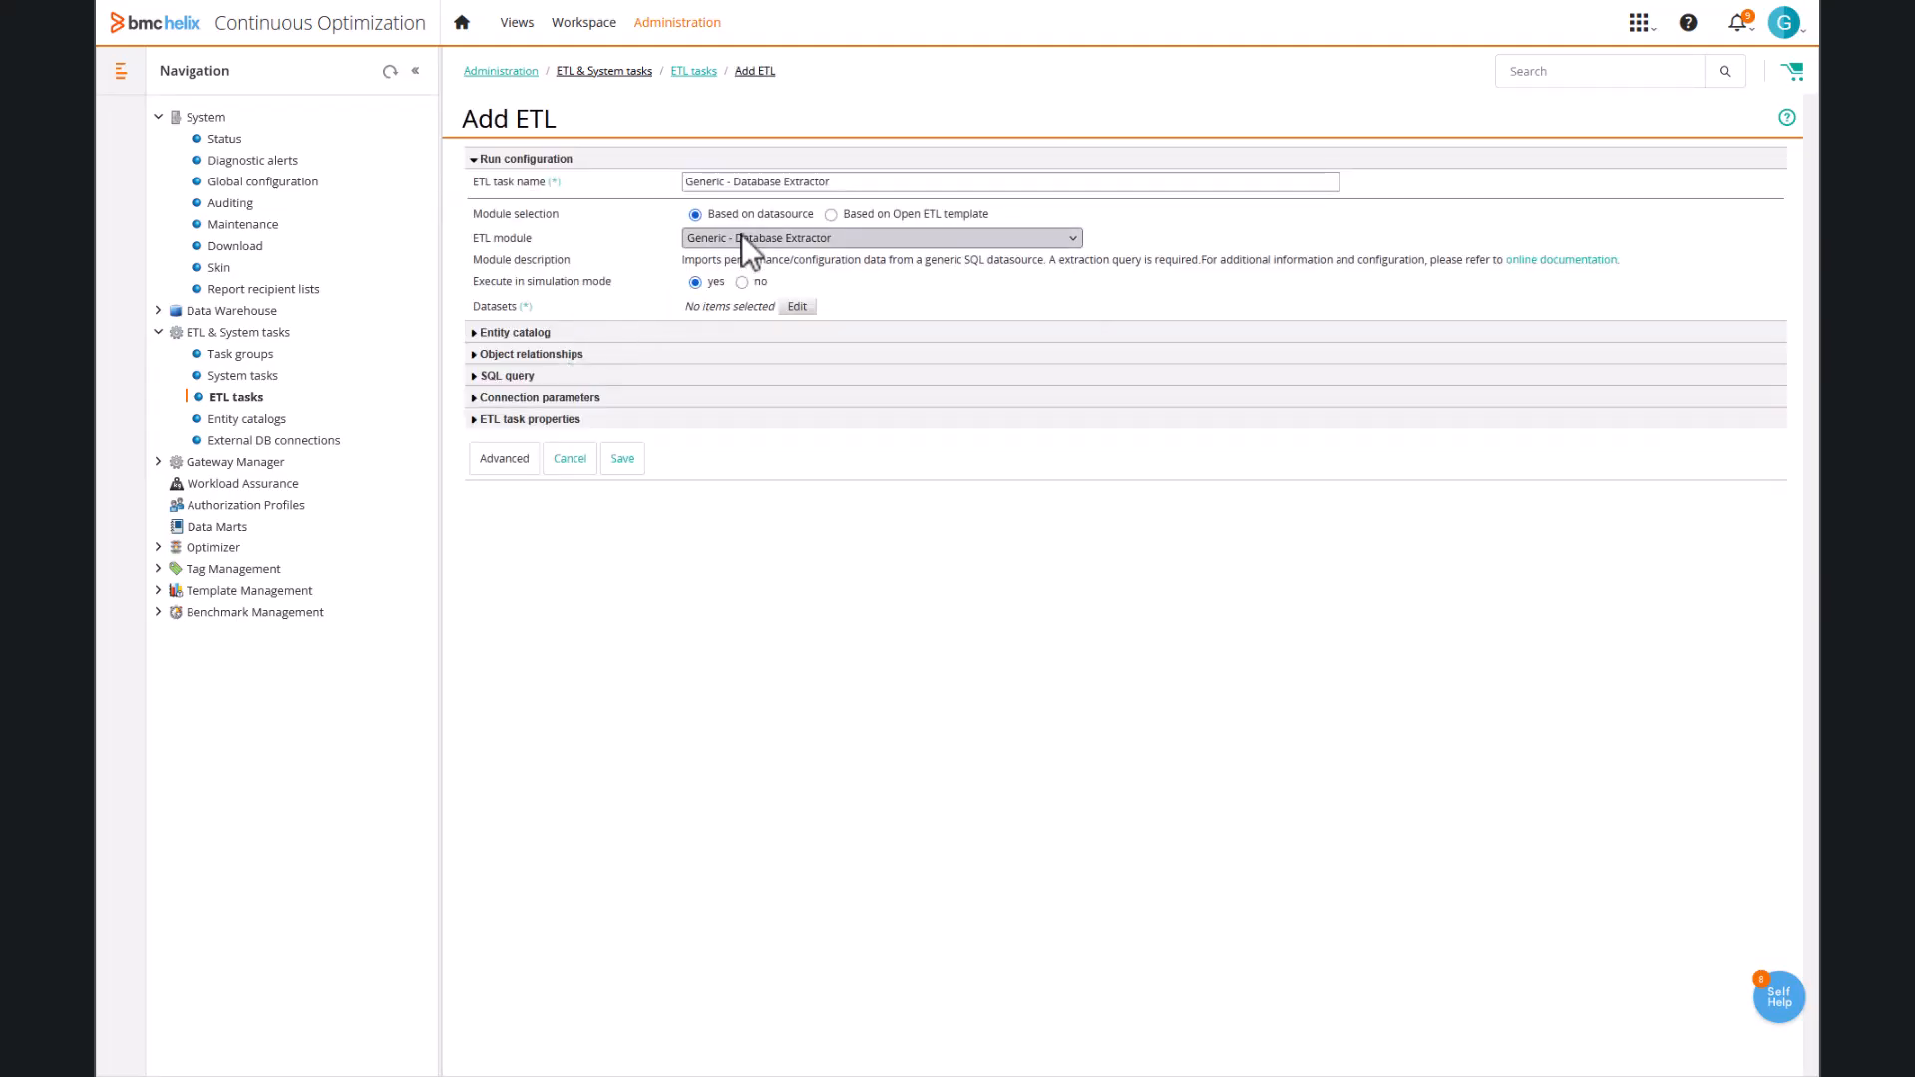
Choose the Generic - CSV File Parser ETL module and apply SYSDAT - System data (vertical format) as its dataset.
click(740, 238)
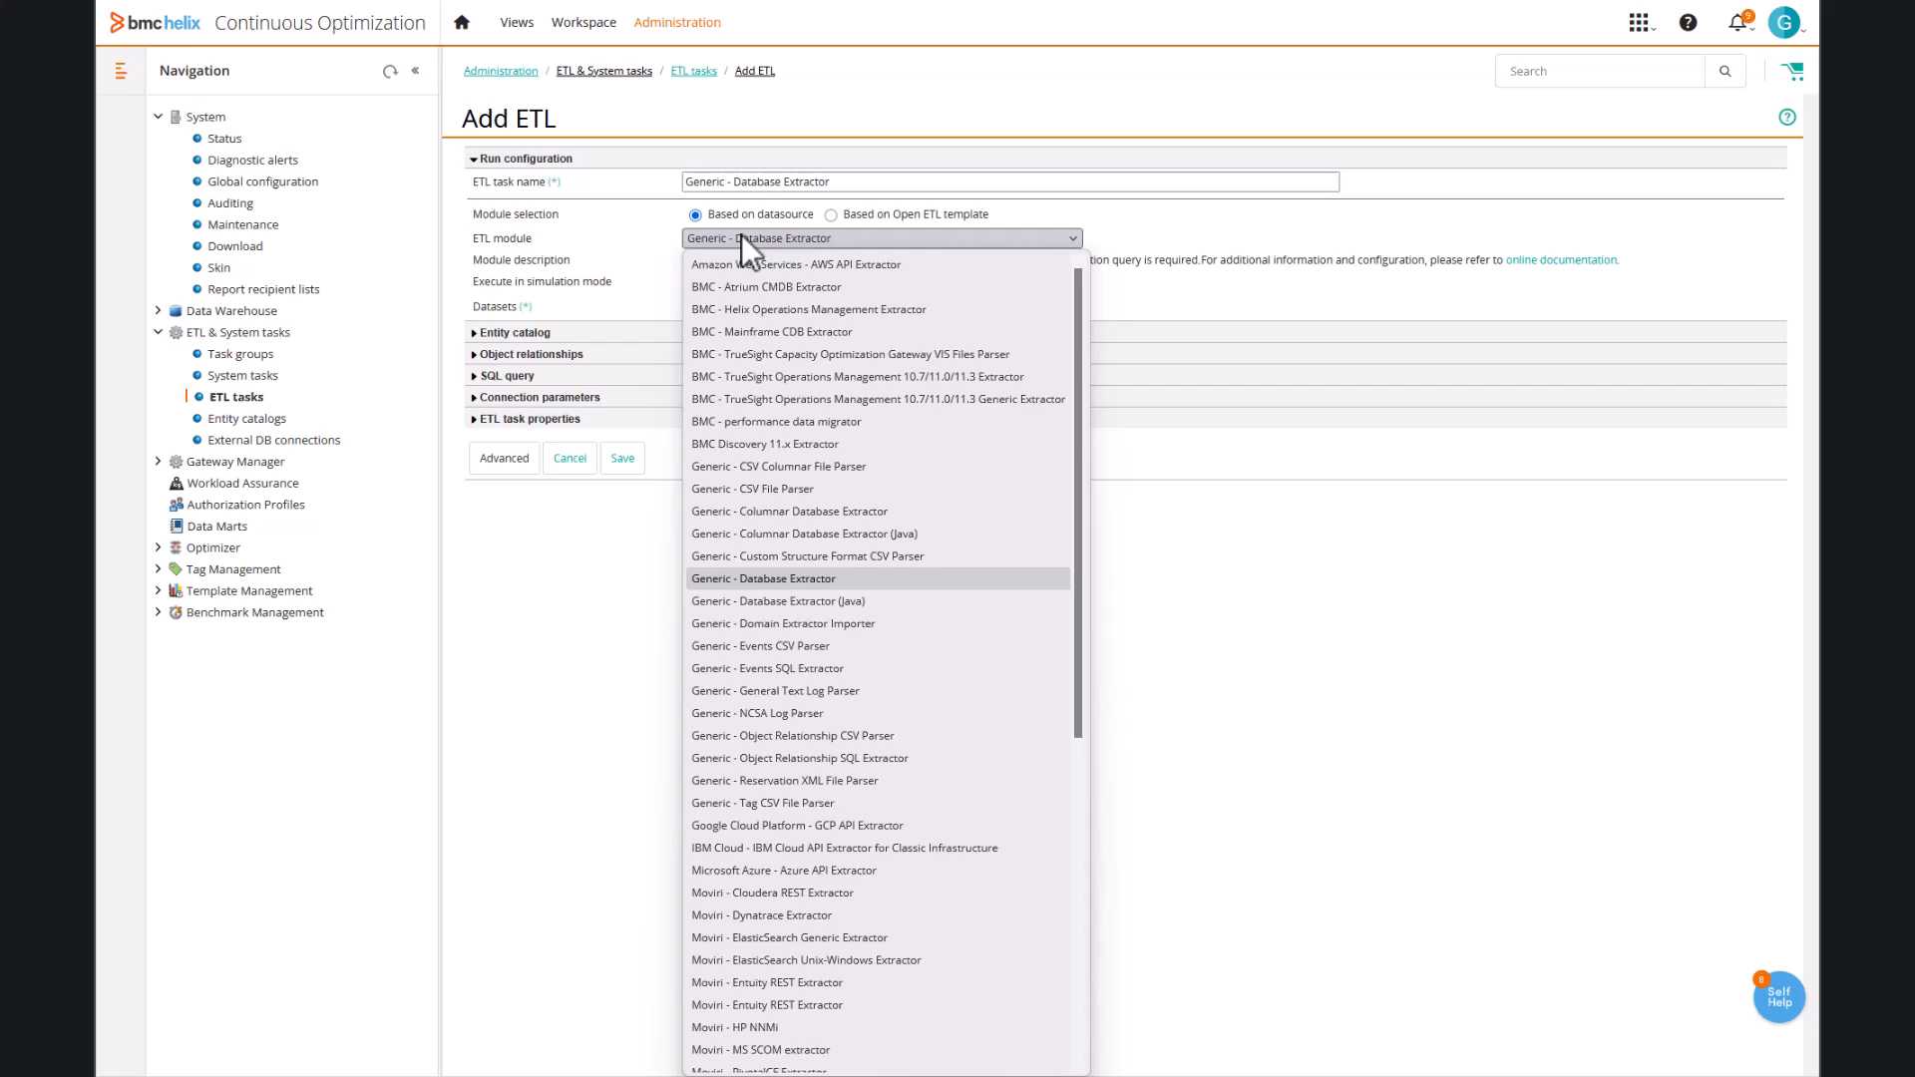
click(728, 488)
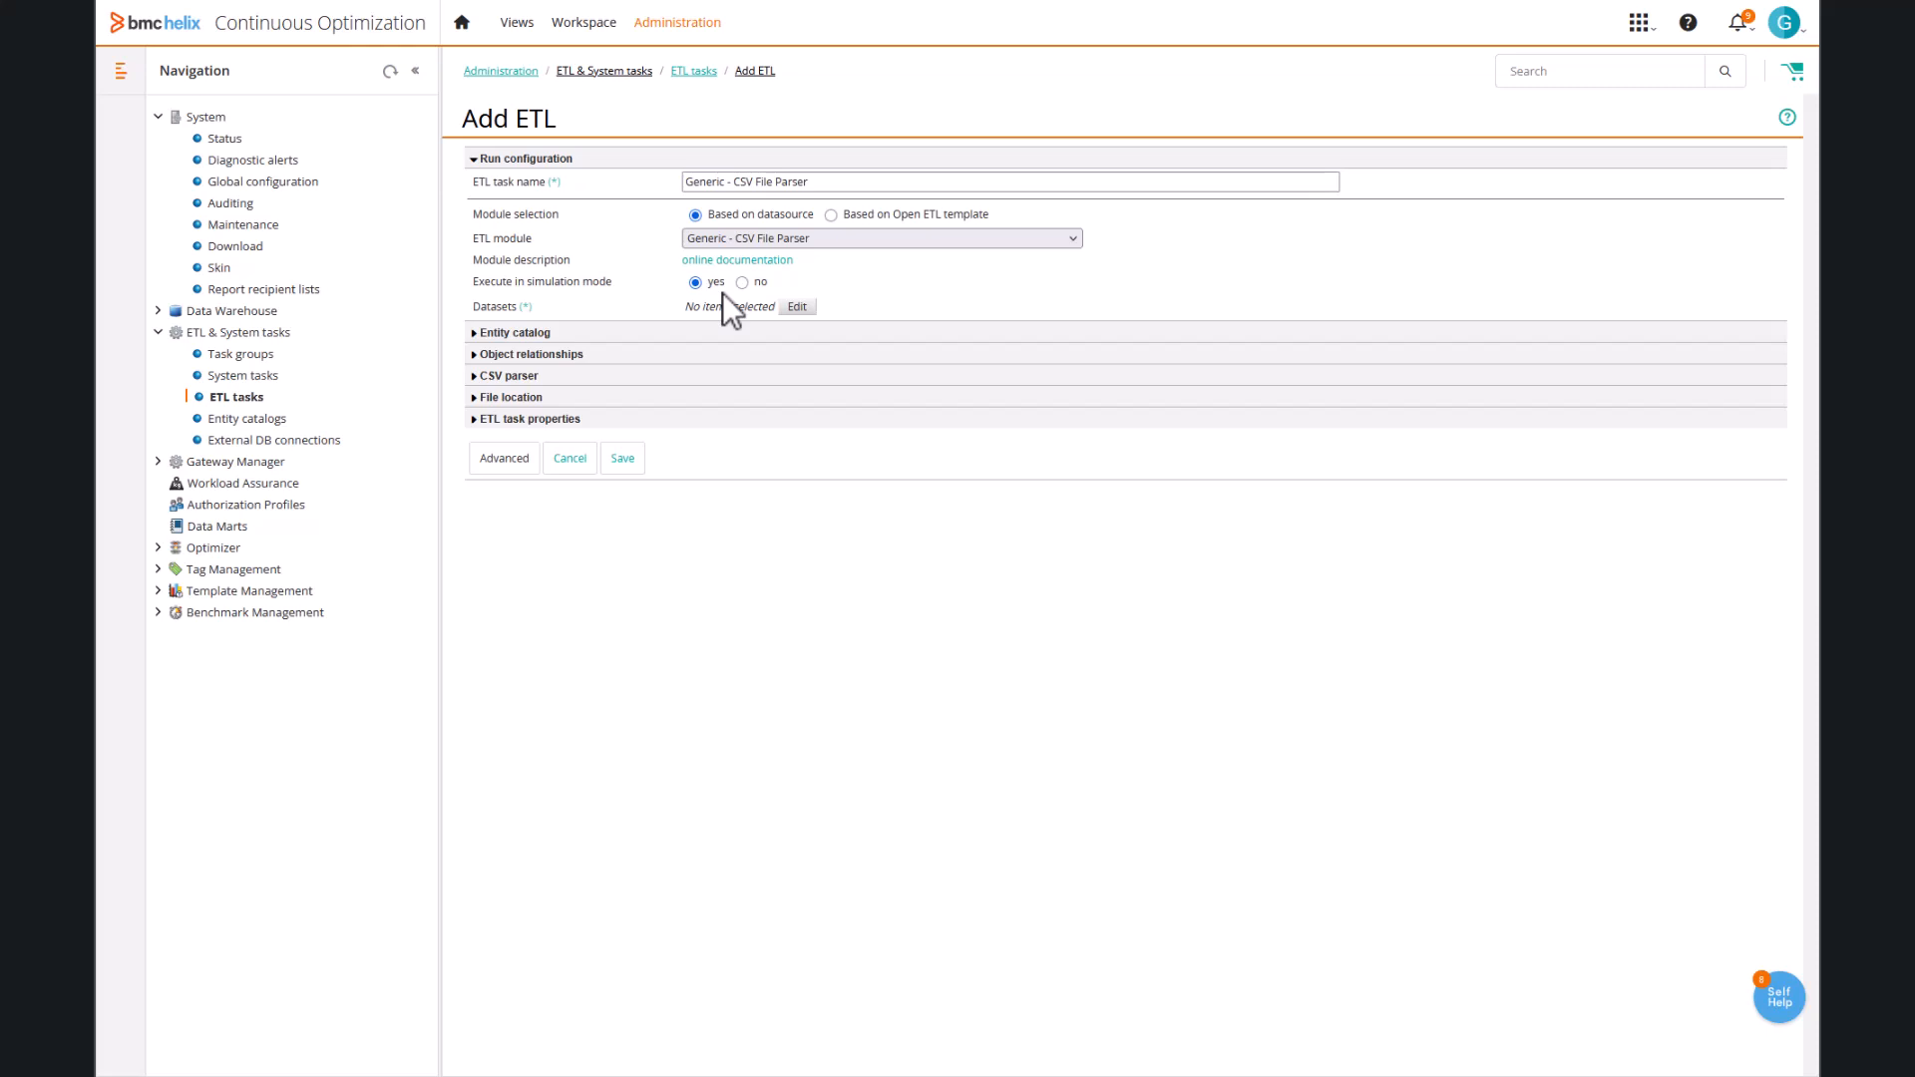
click(796, 307)
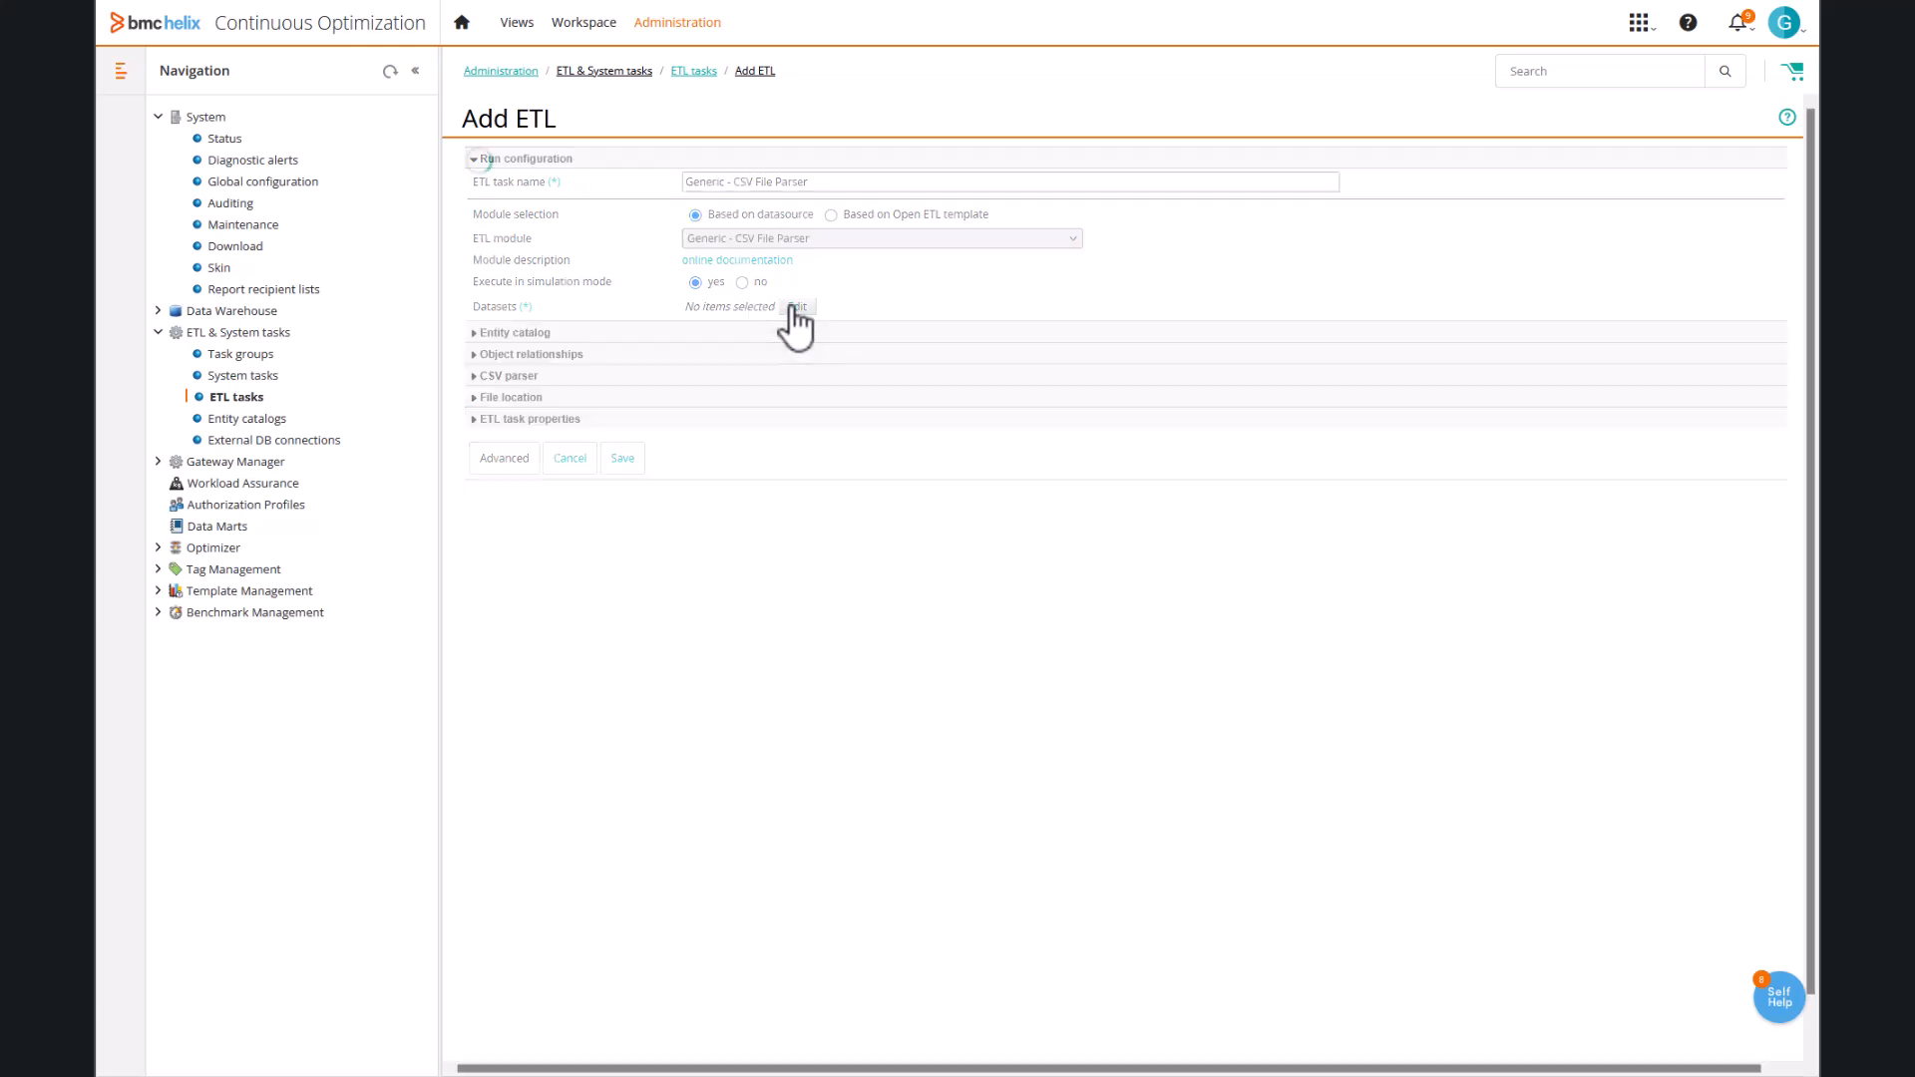
click(760, 366)
click(987, 403)
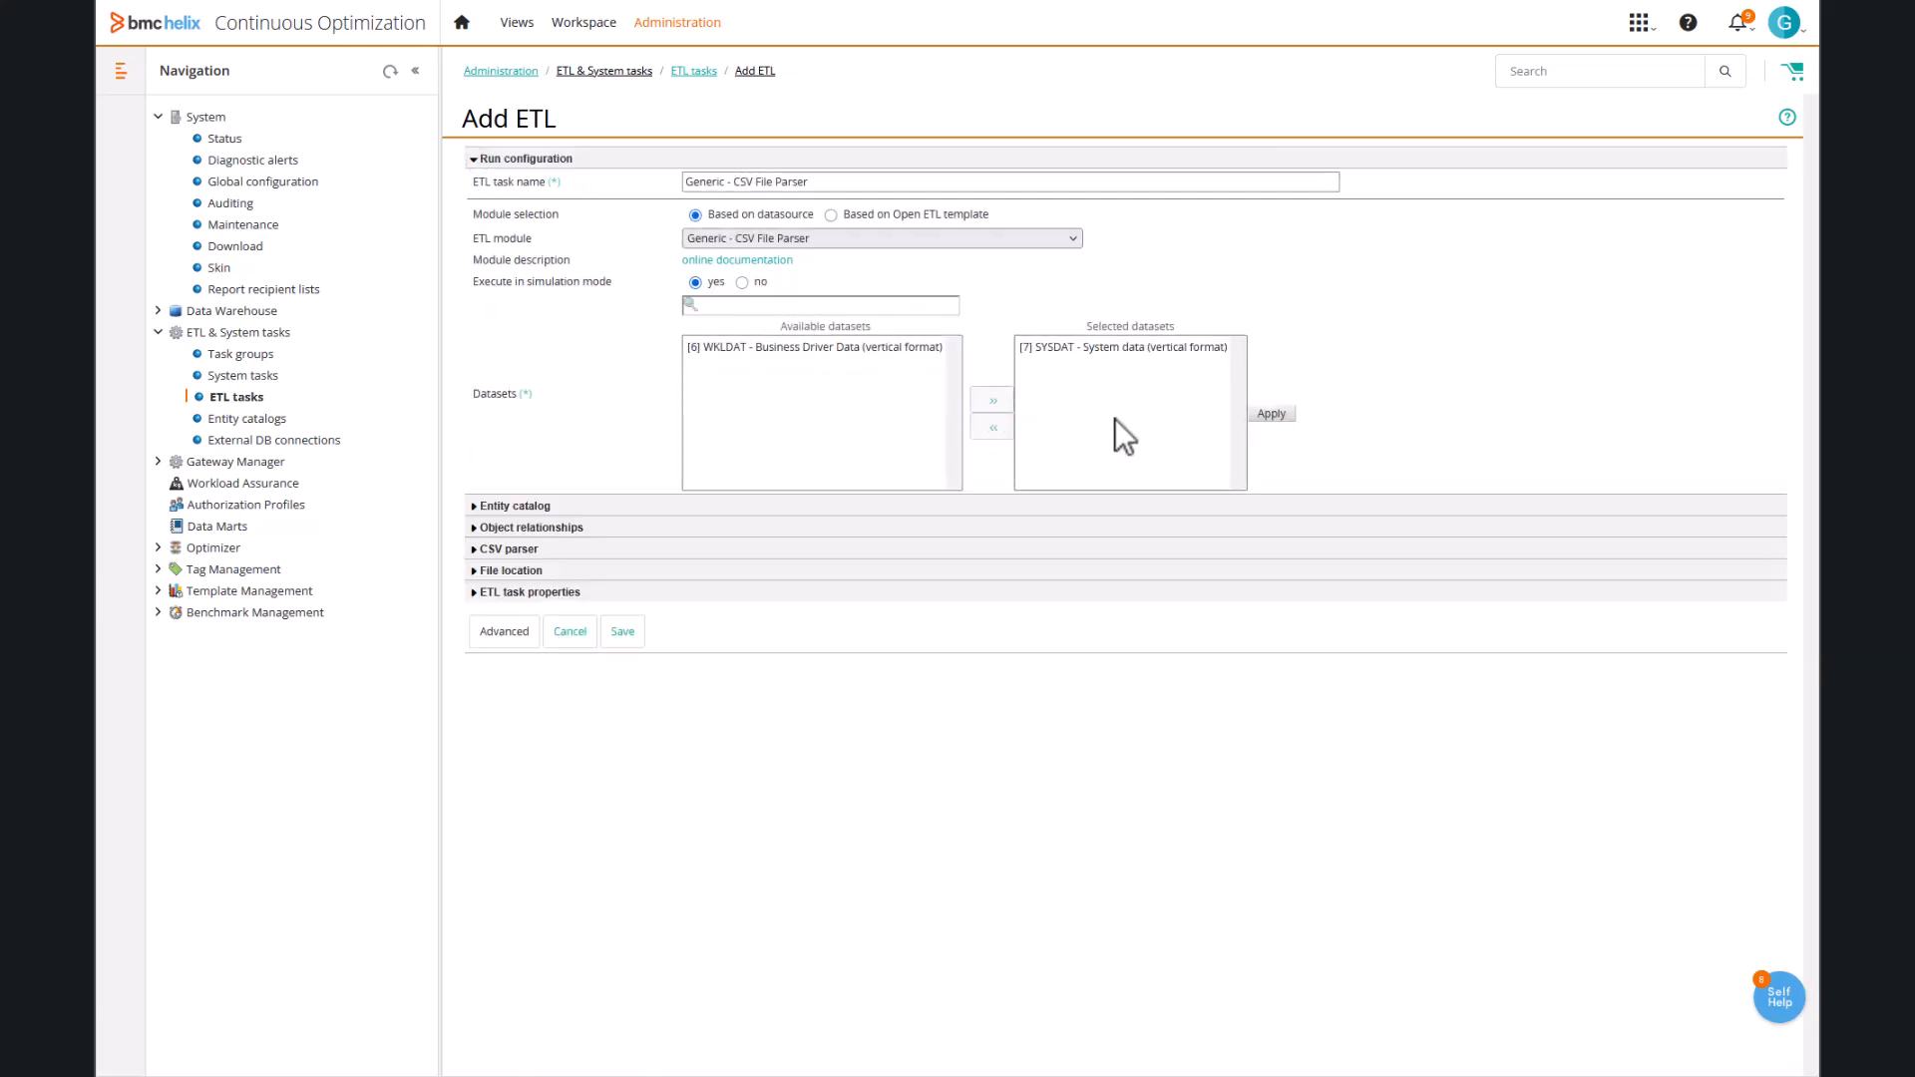
click(1267, 415)
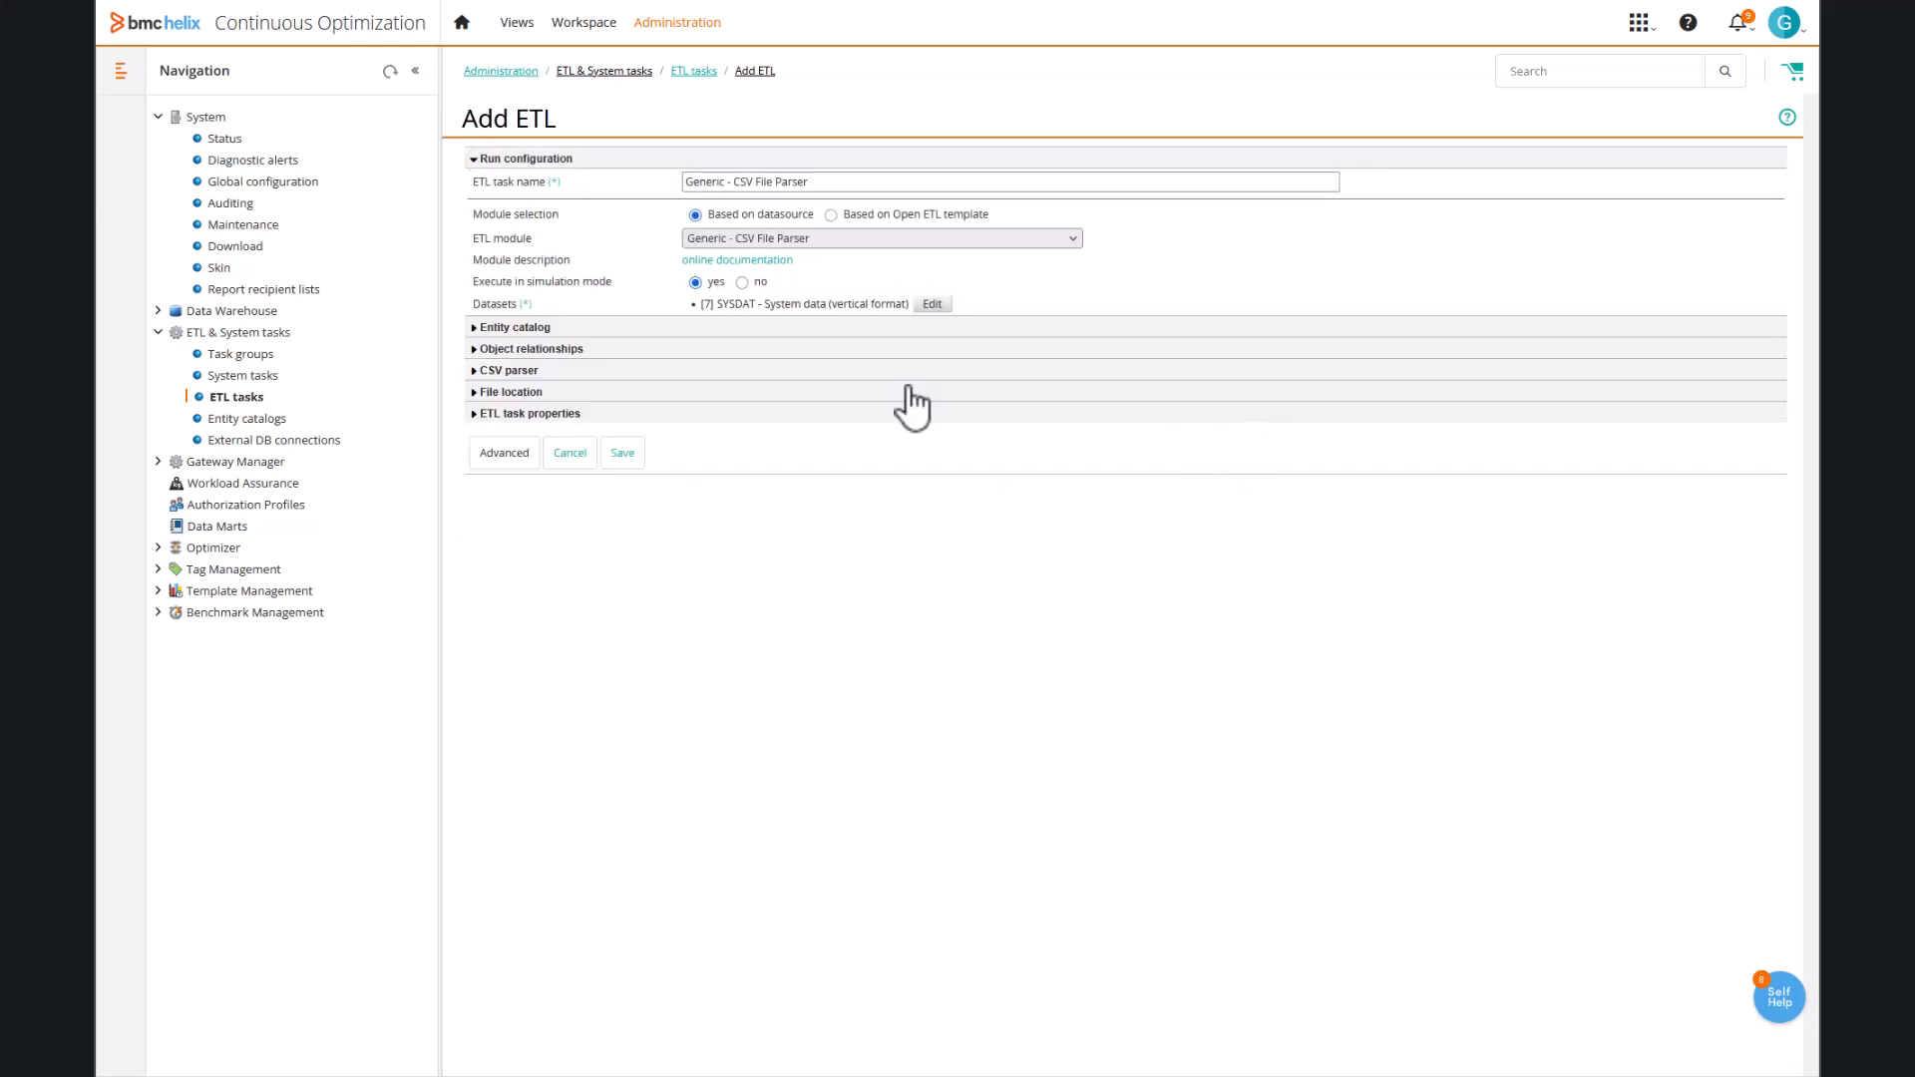
Use a private entity catalog and move all new entities into a new domain named "VIDEO - Generic - CSV File Parser".
click(553, 329)
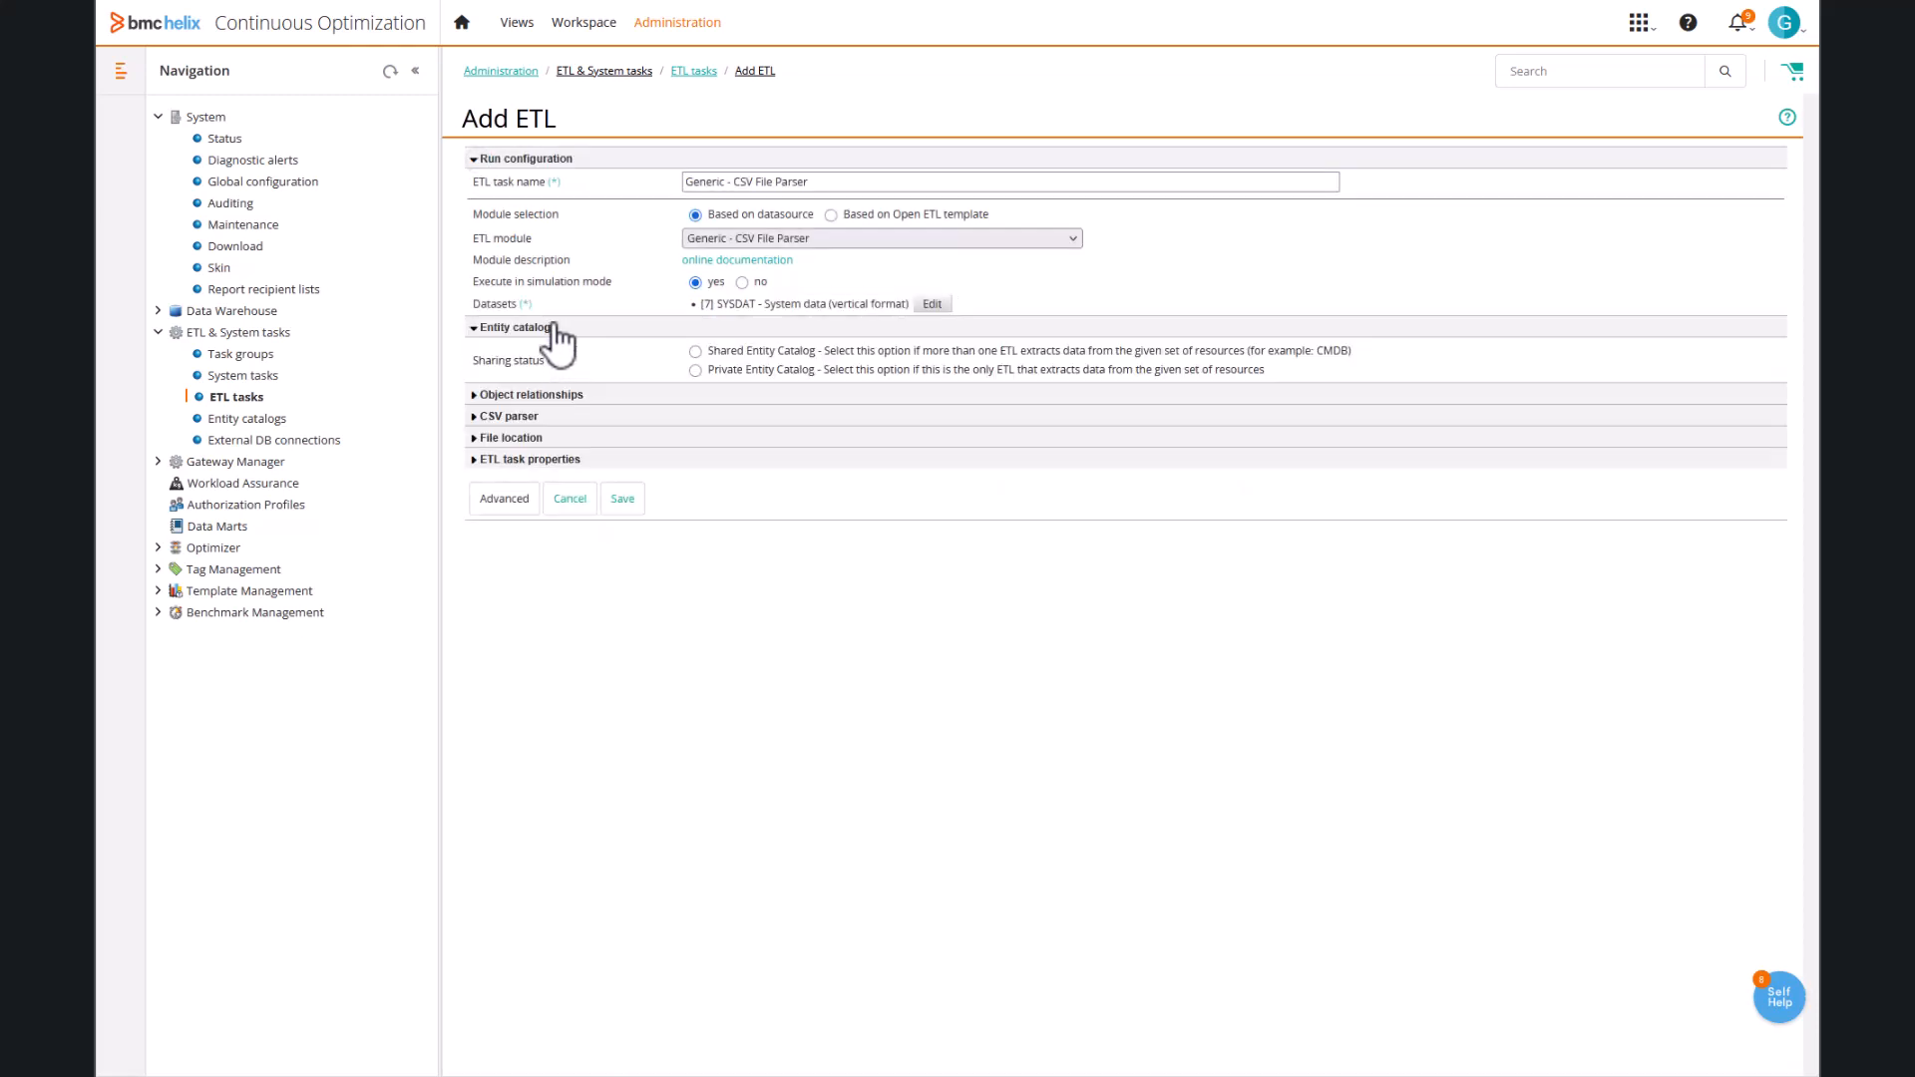
click(695, 370)
click(657, 395)
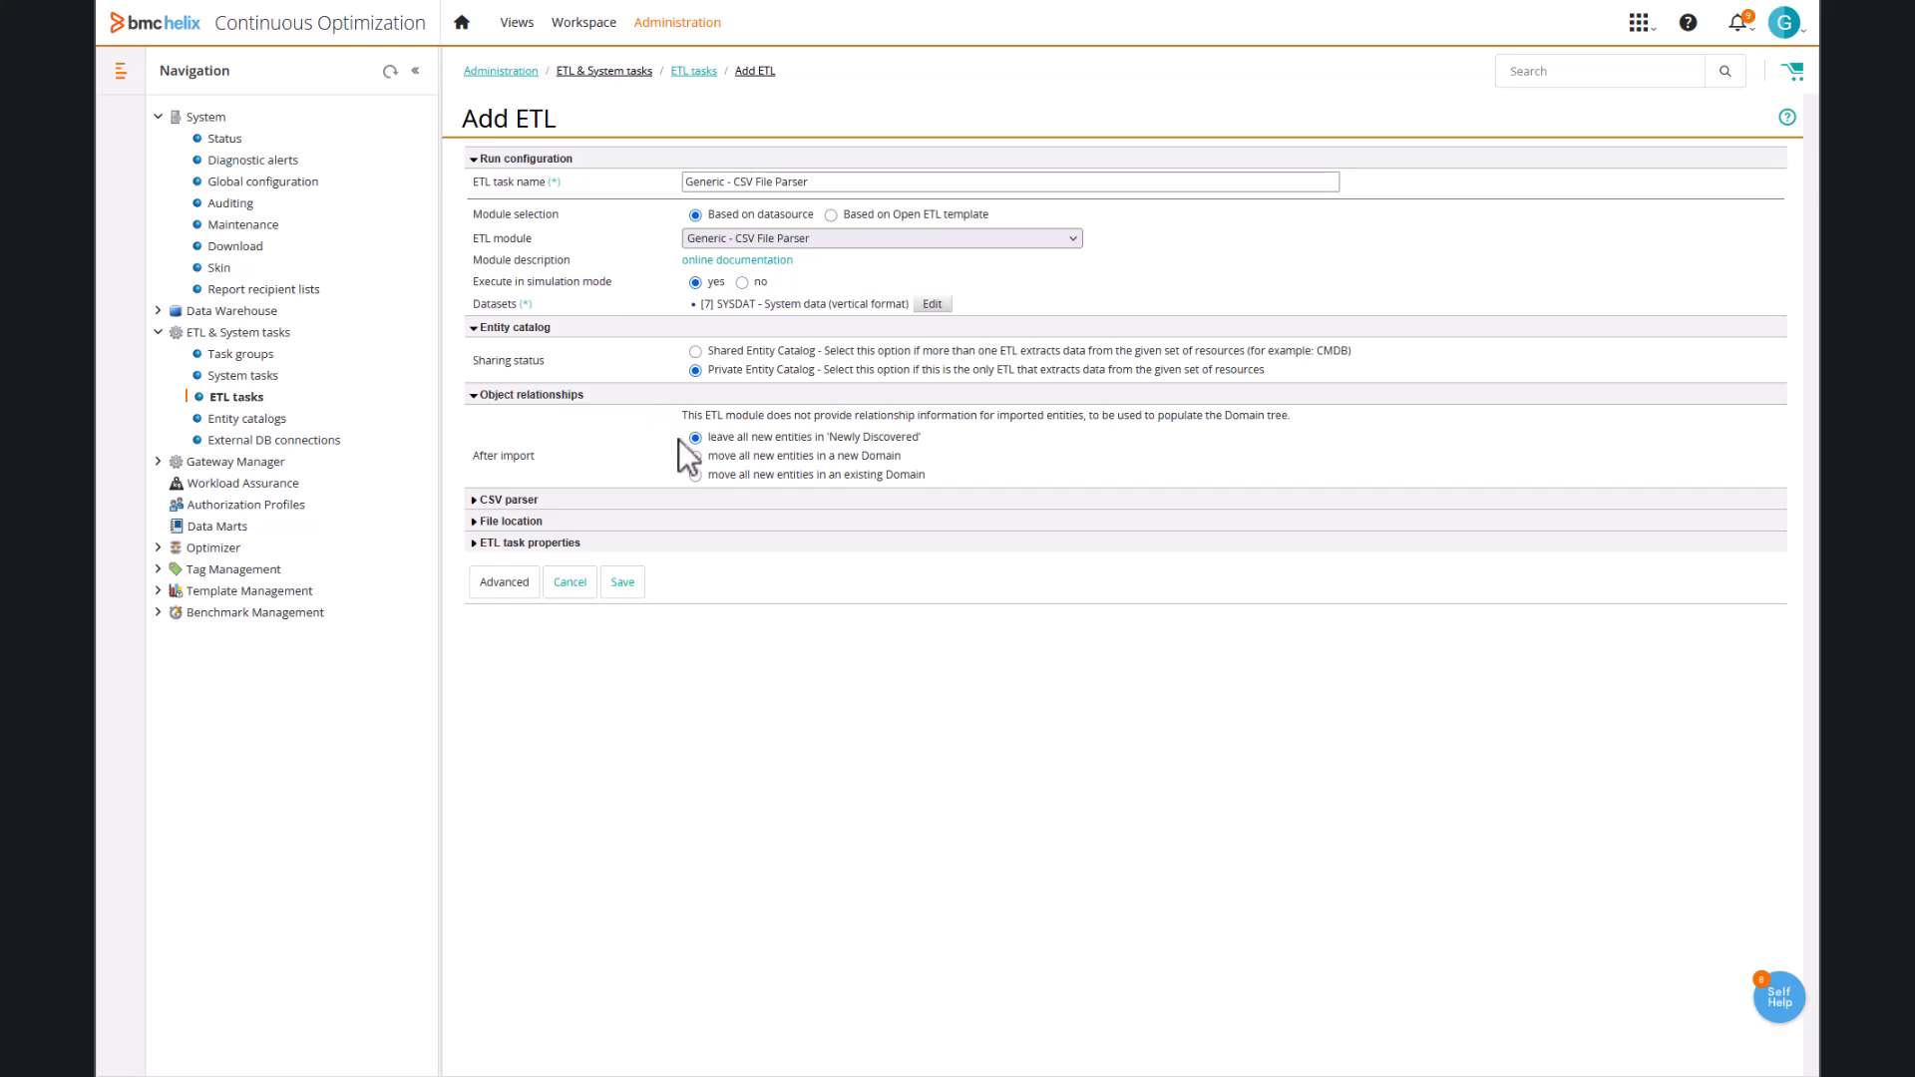
click(696, 456)
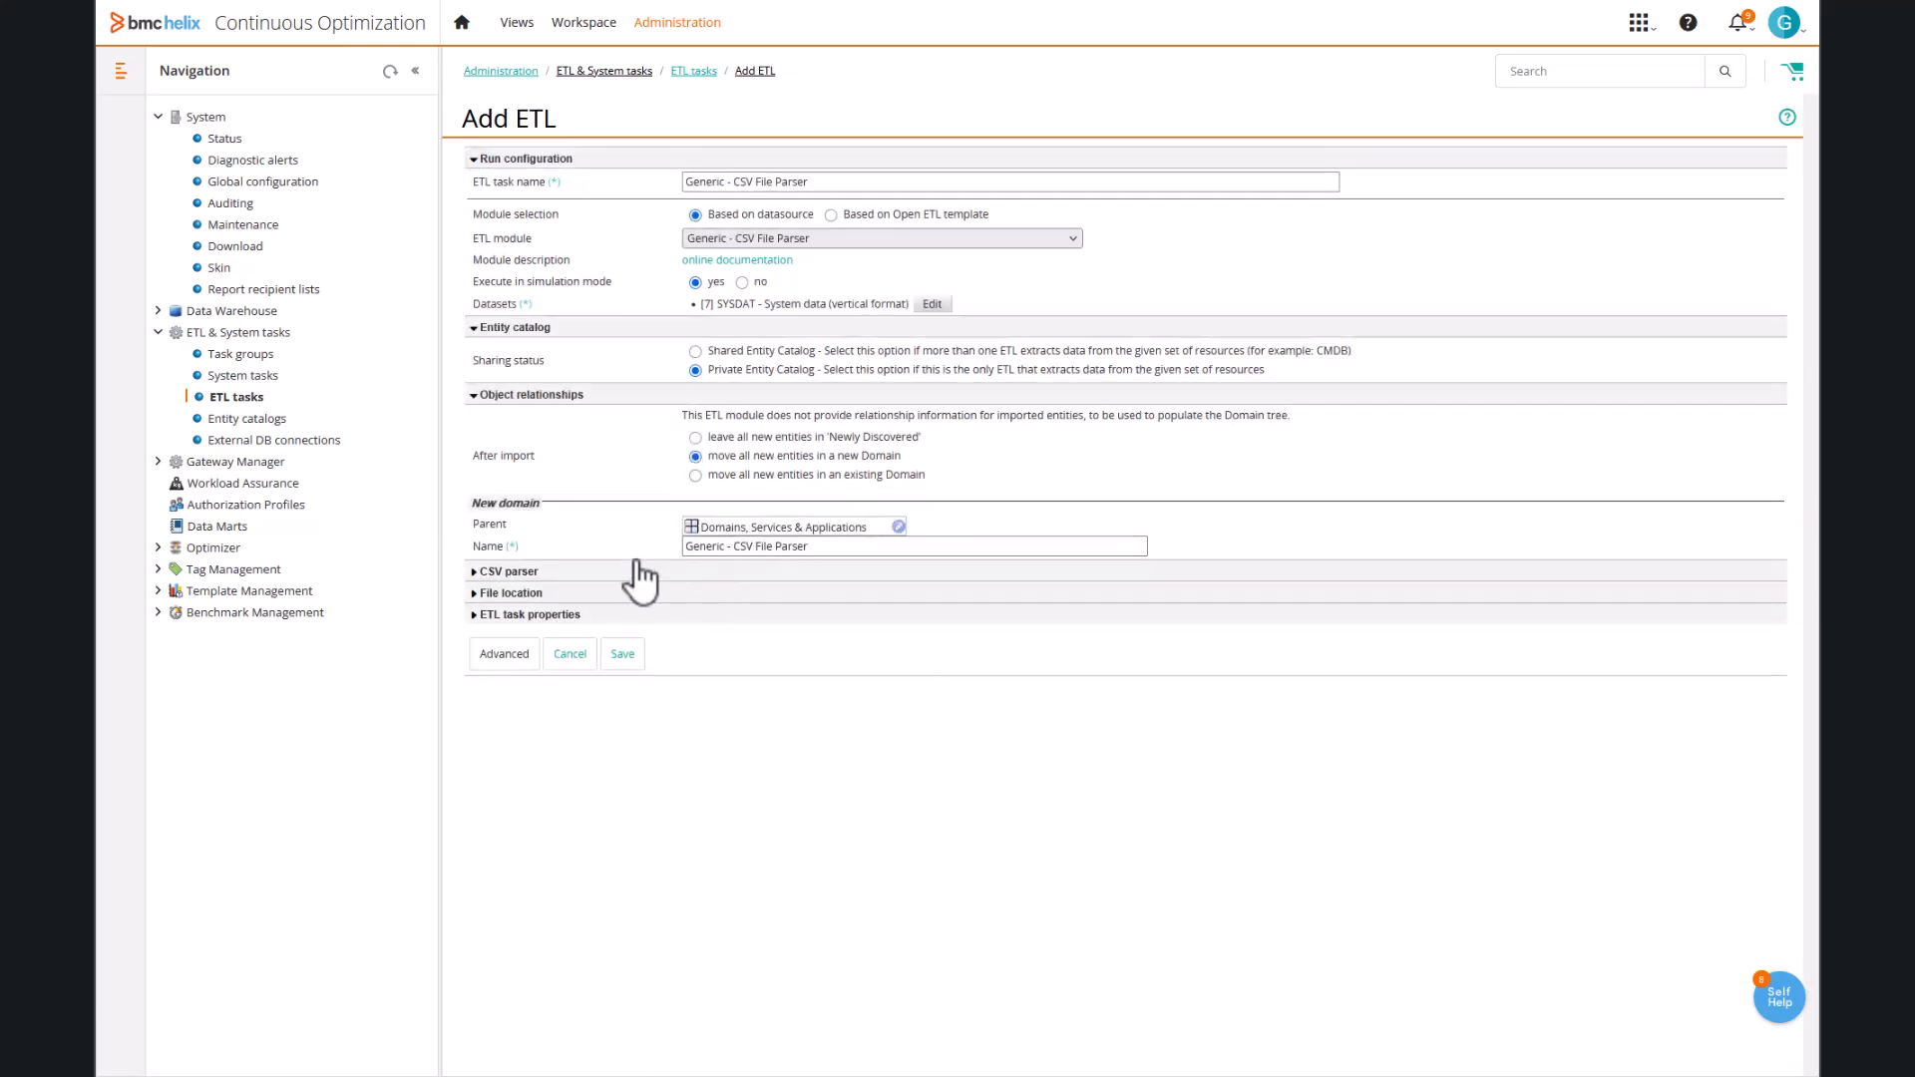
click(685, 547)
text(VIDEO)
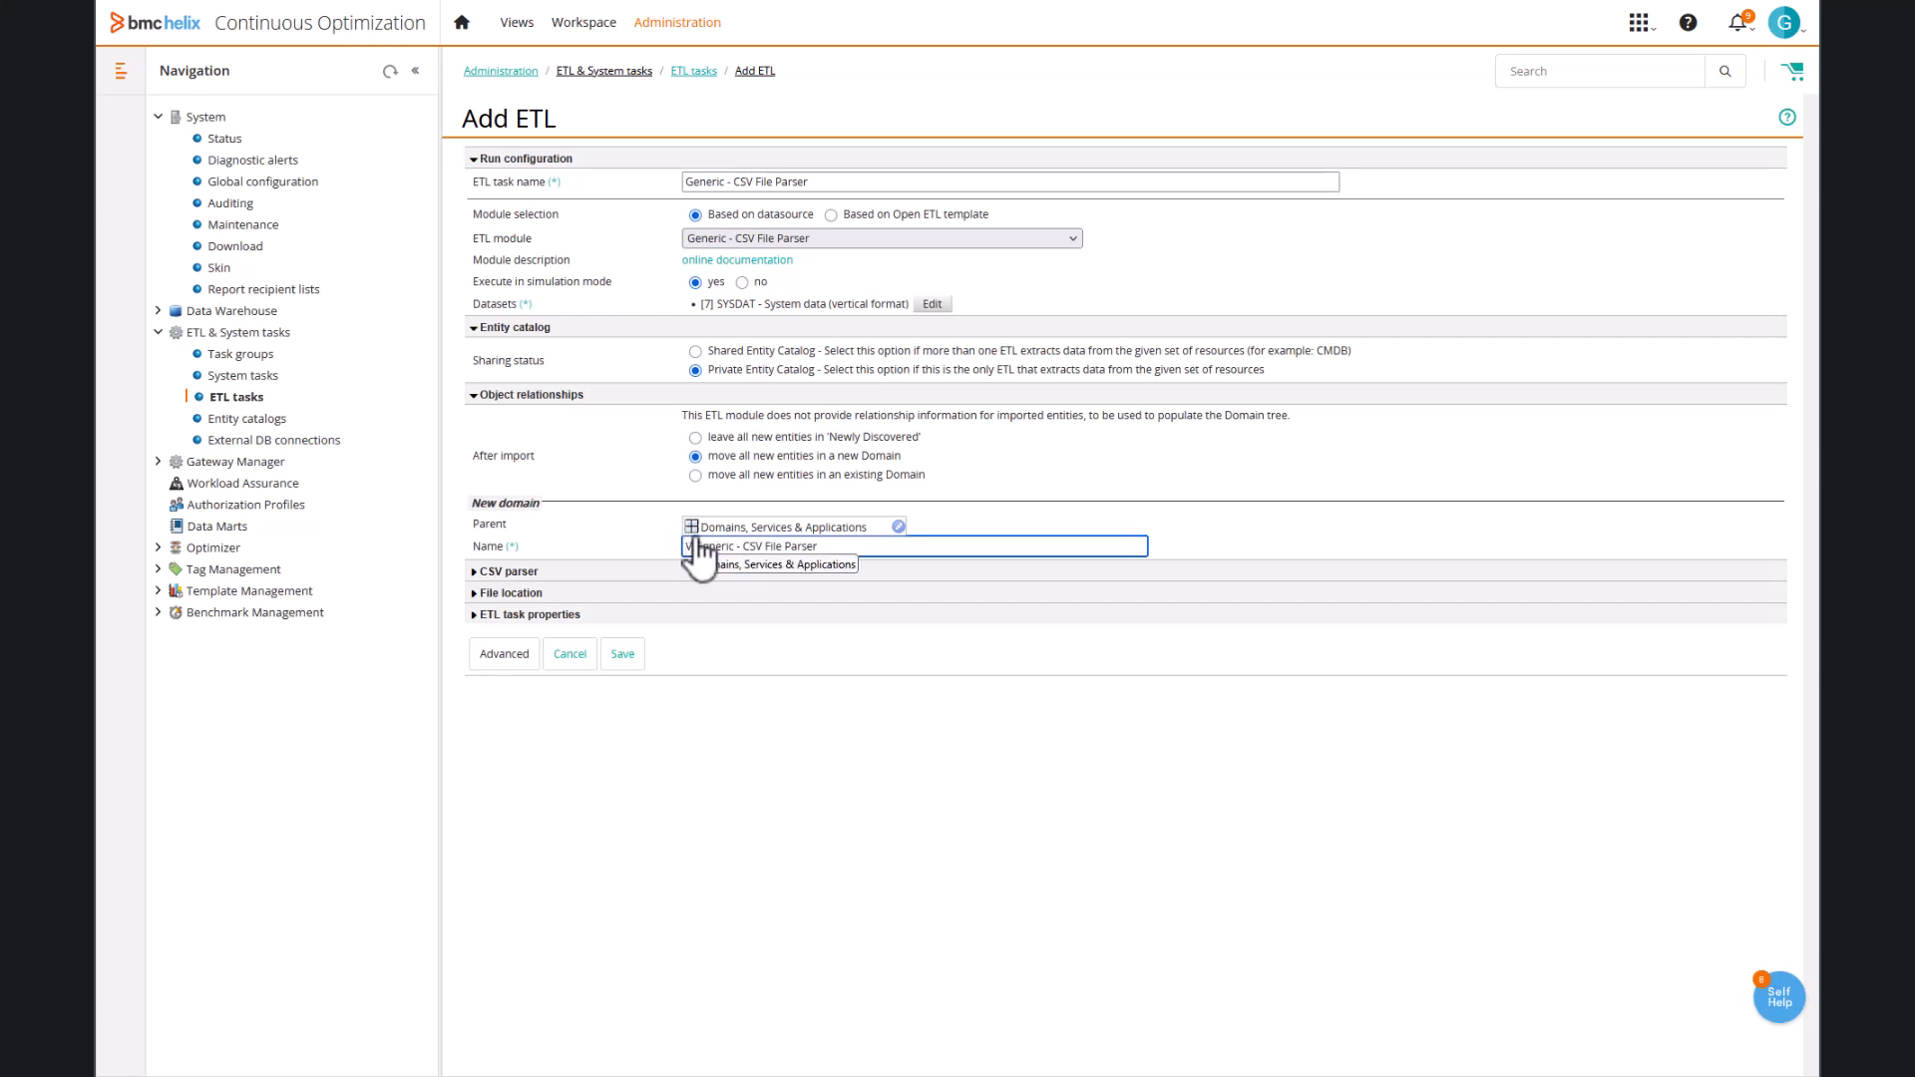
text( -)
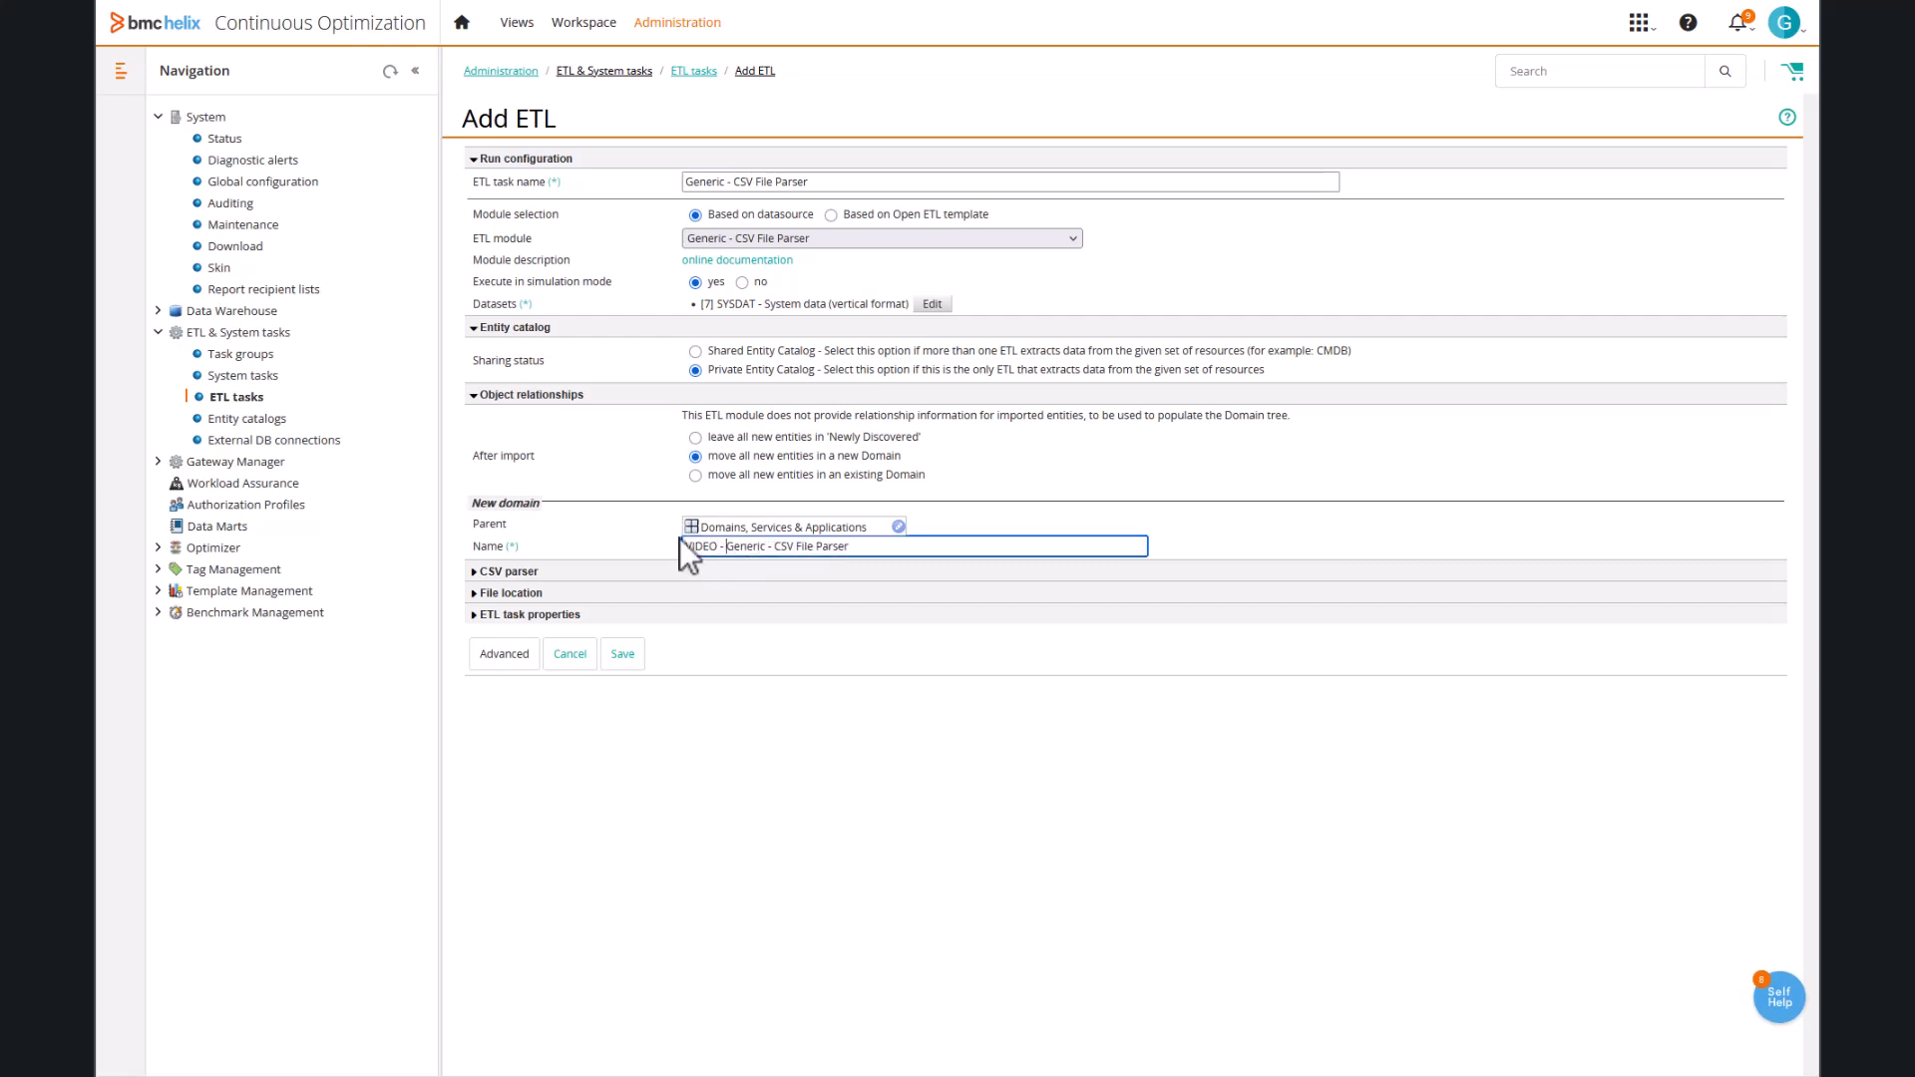
Review the CSV parser settings, comparing the expected header columns with the sample spreadsheet in Excel.
click(510, 571)
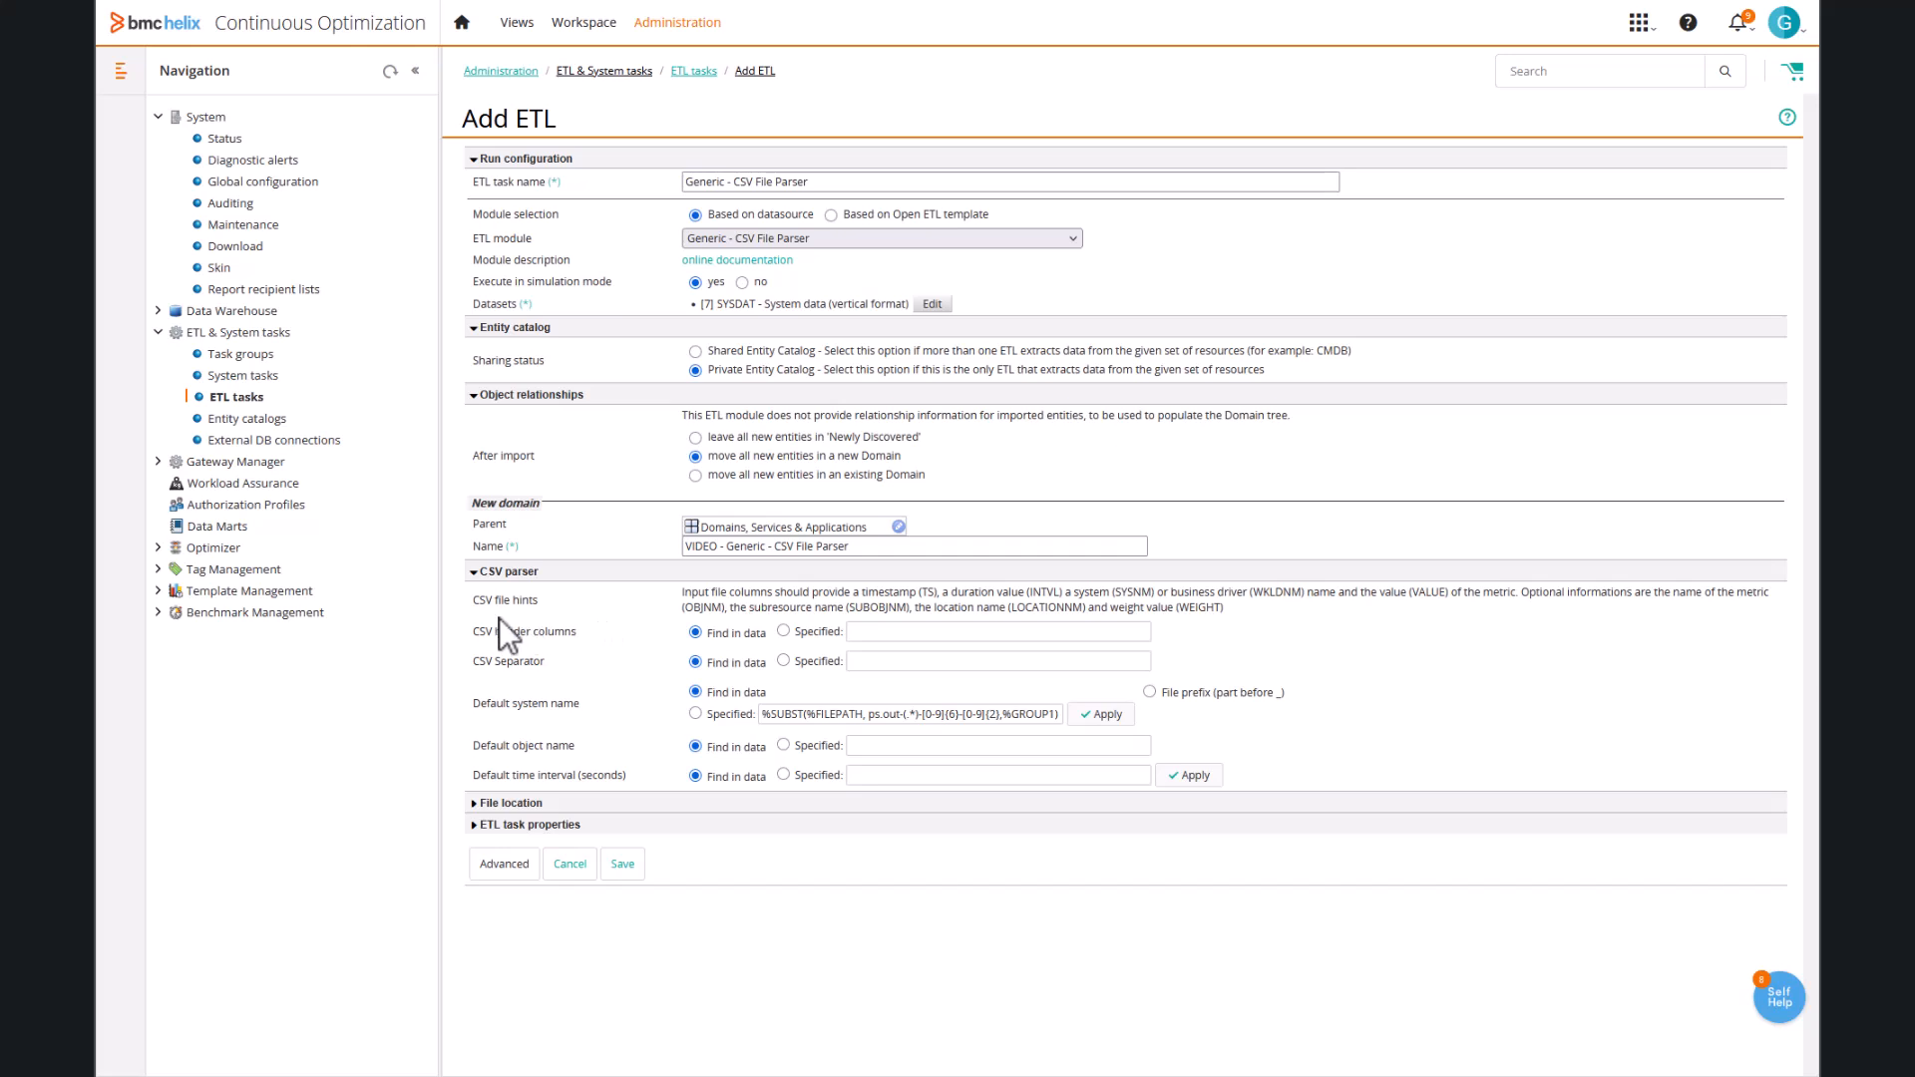
drag(469, 631, 580, 631)
key(alt+Tab)
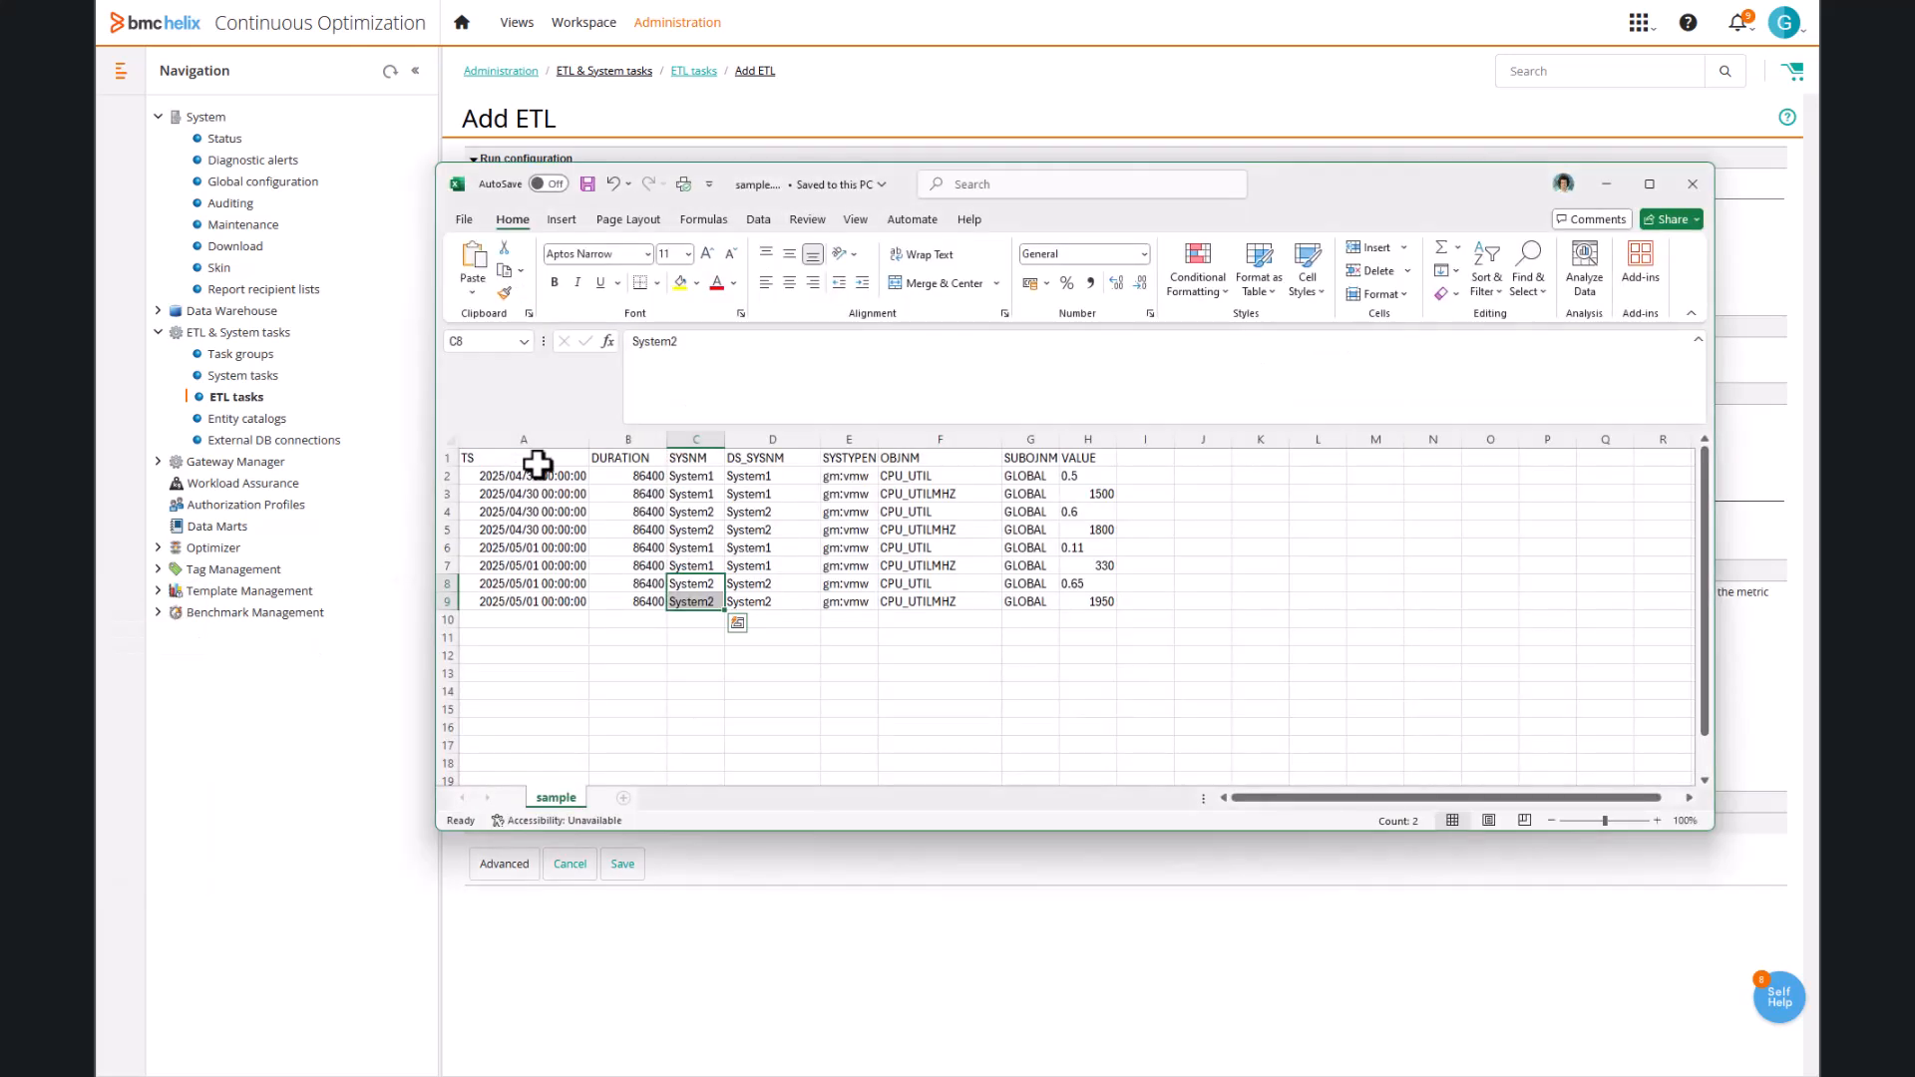
click(1602, 185)
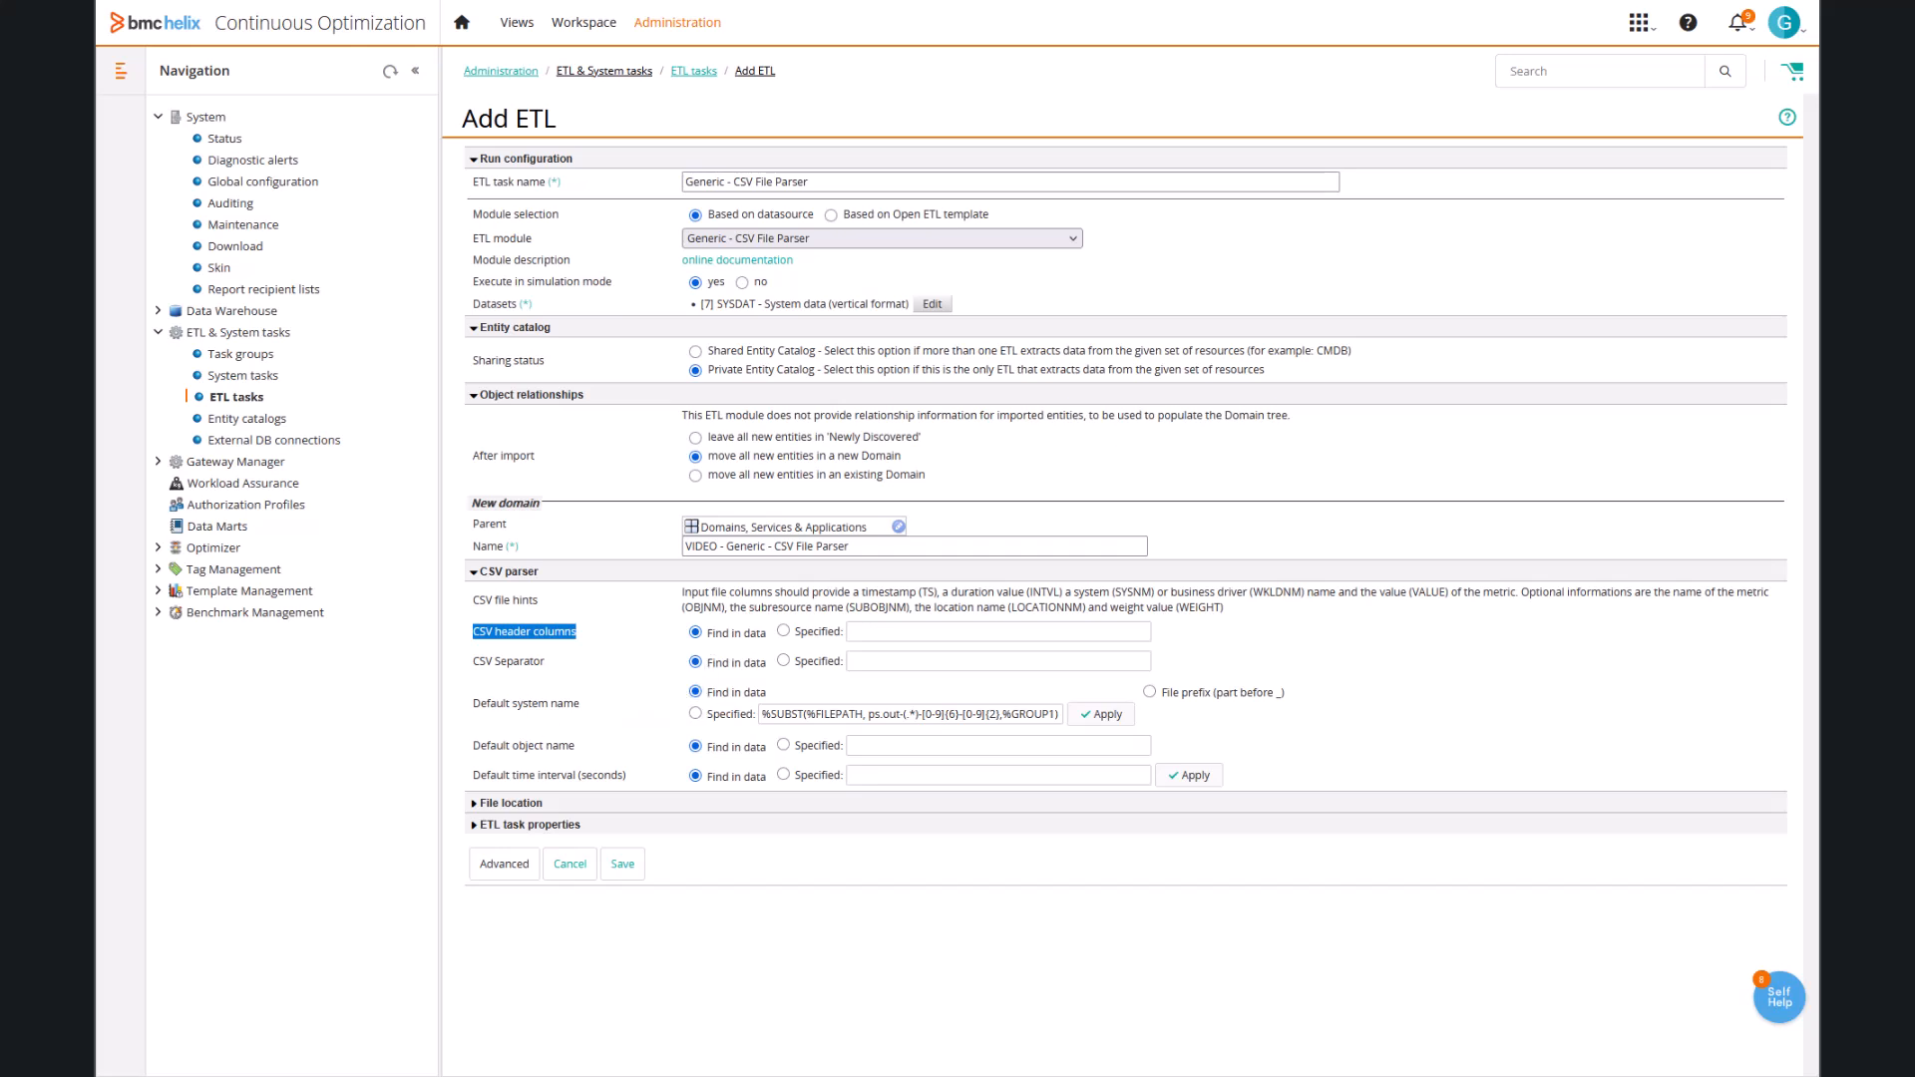
key(alt+Tab)
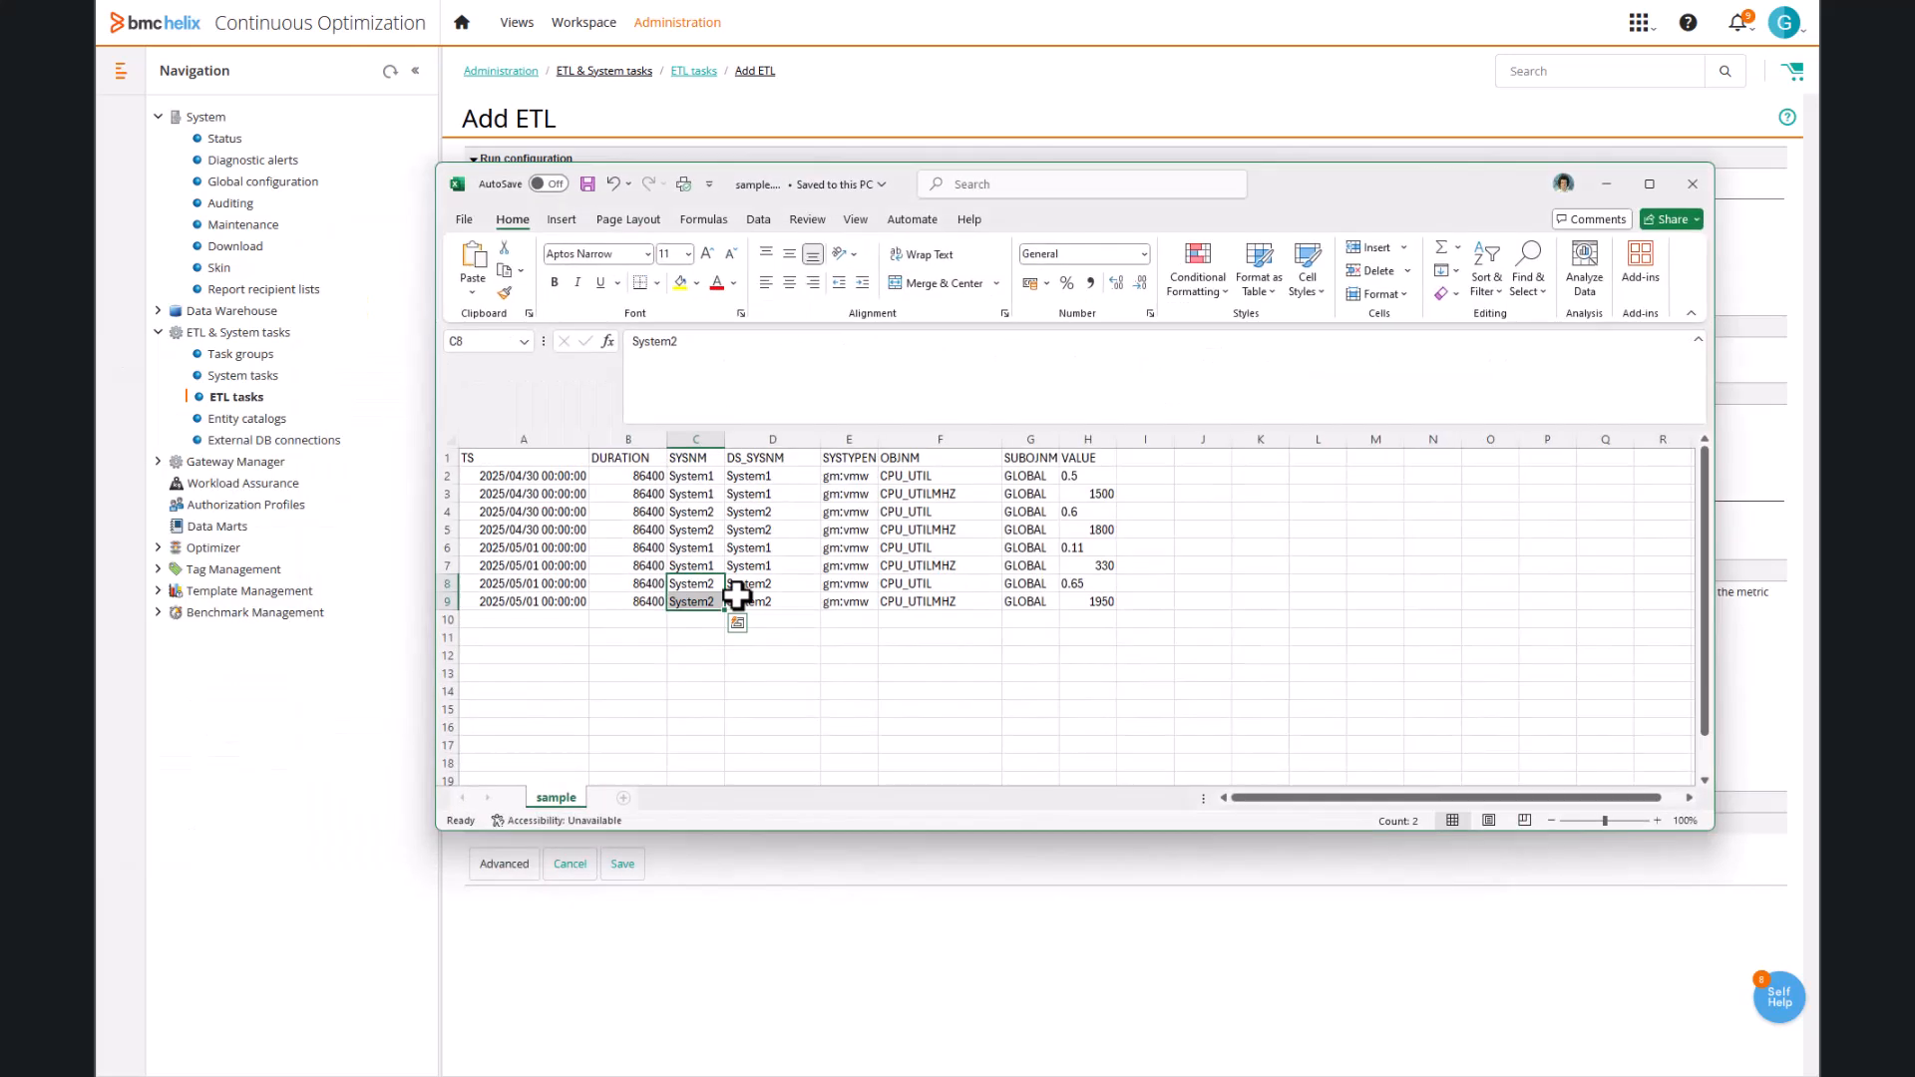
click(668, 915)
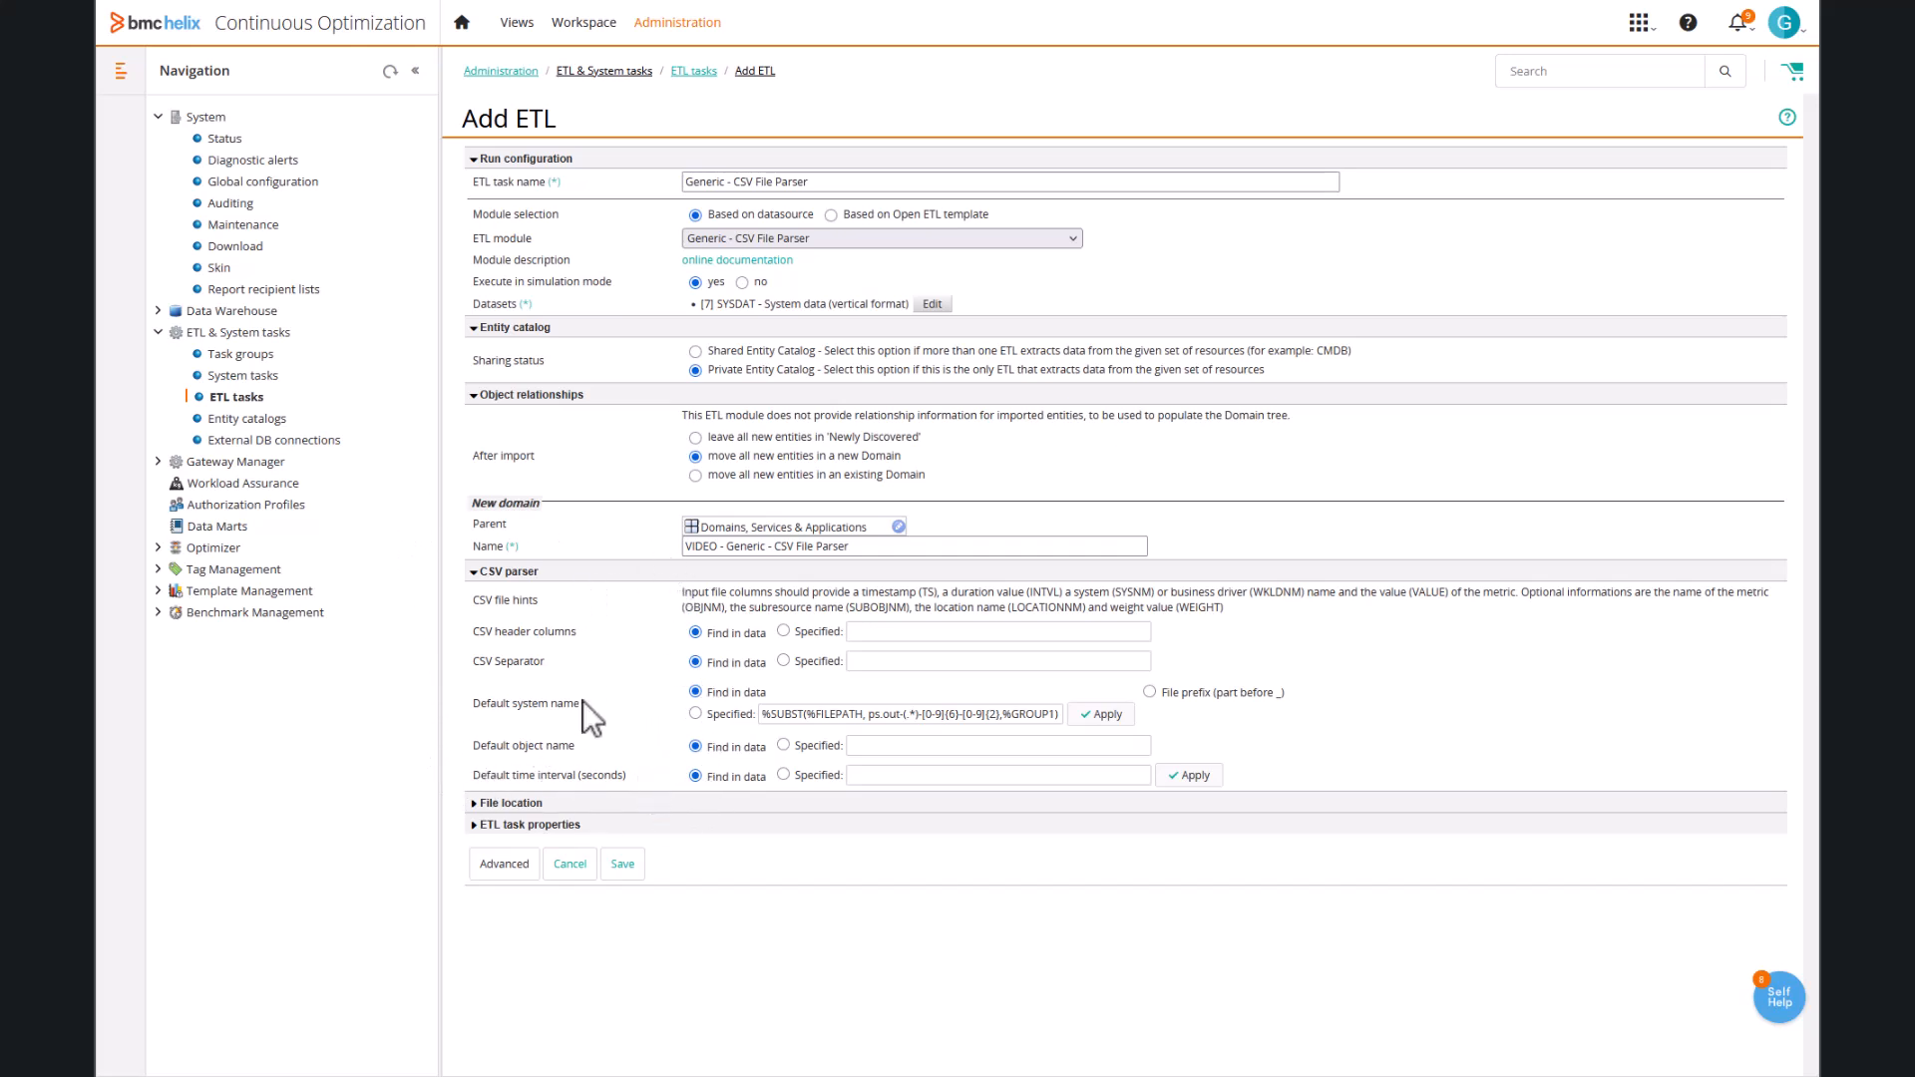
Set the local file location directory to /opt/bmc/BCO/repository/video.
click(556, 804)
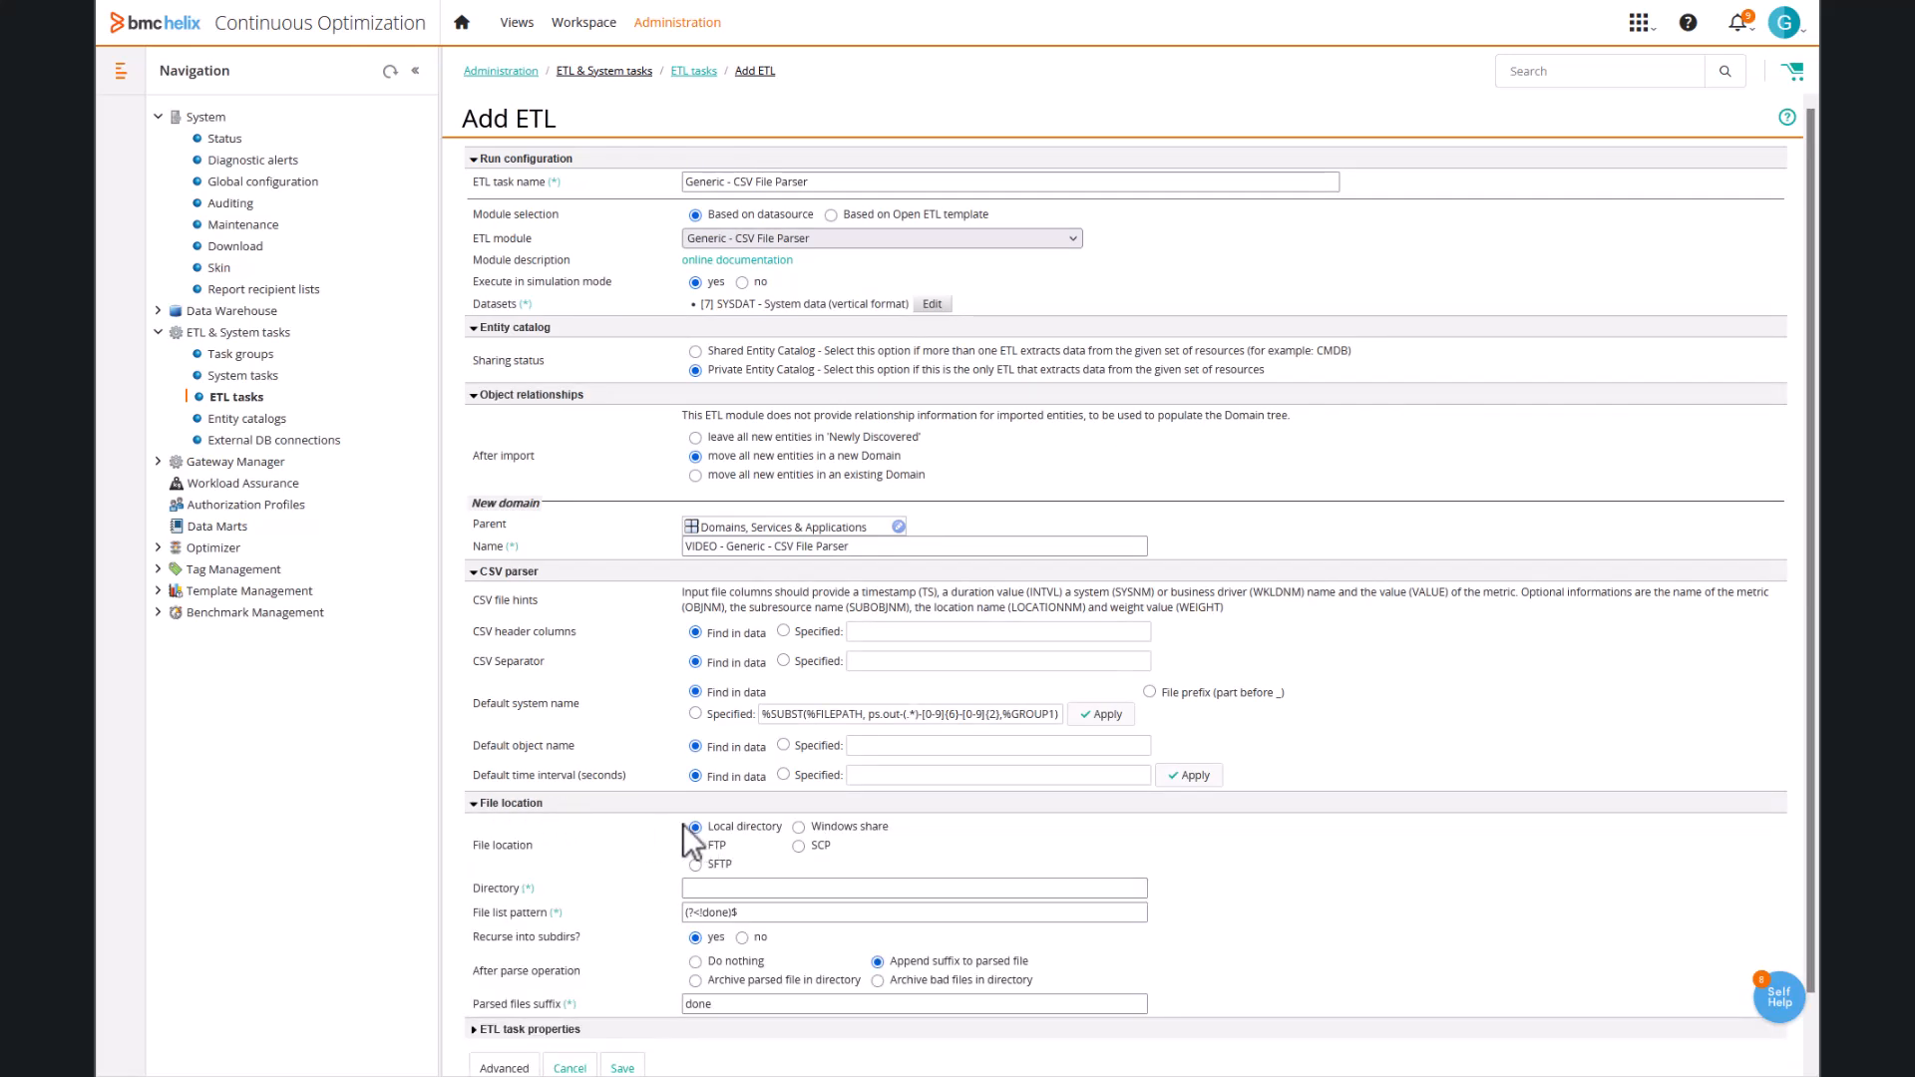
scroll(668, 818, down, 1)
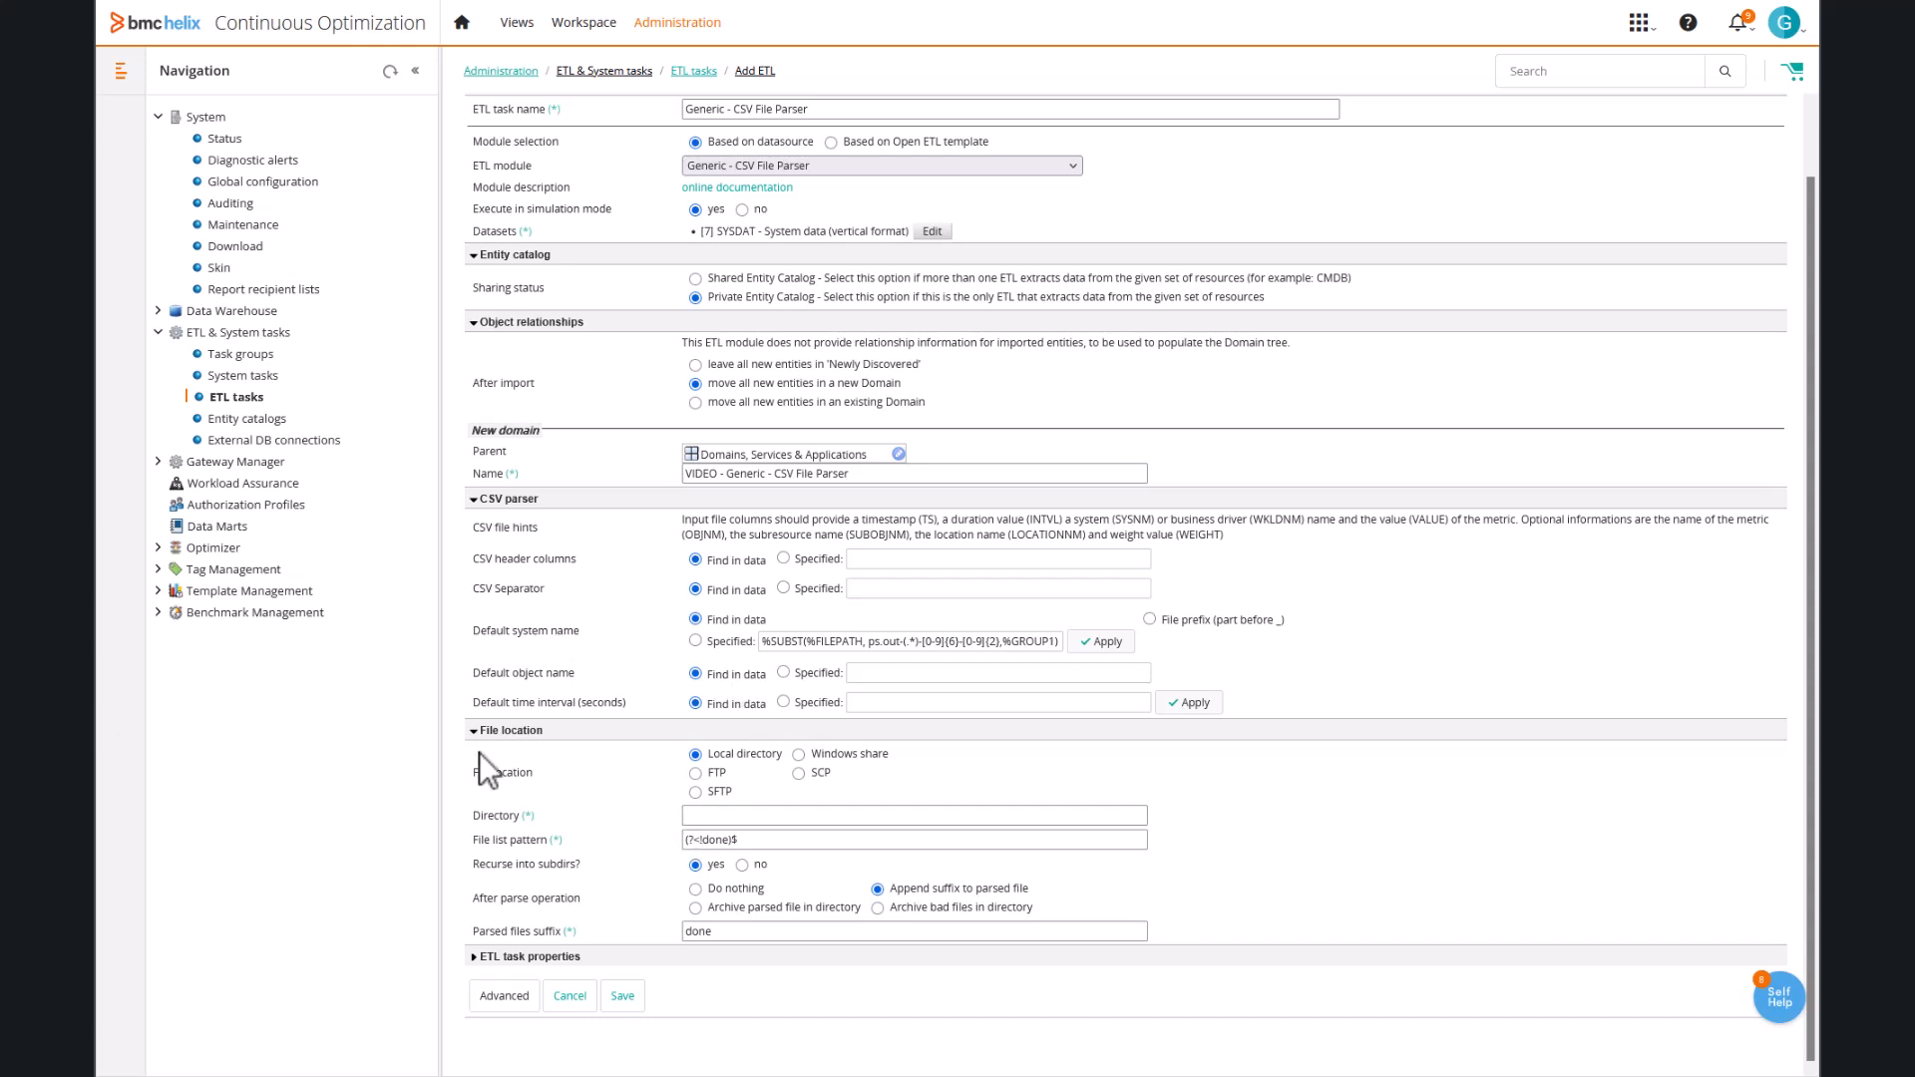
click(770, 814)
text(/opt/bmc/BCO/repository/video)
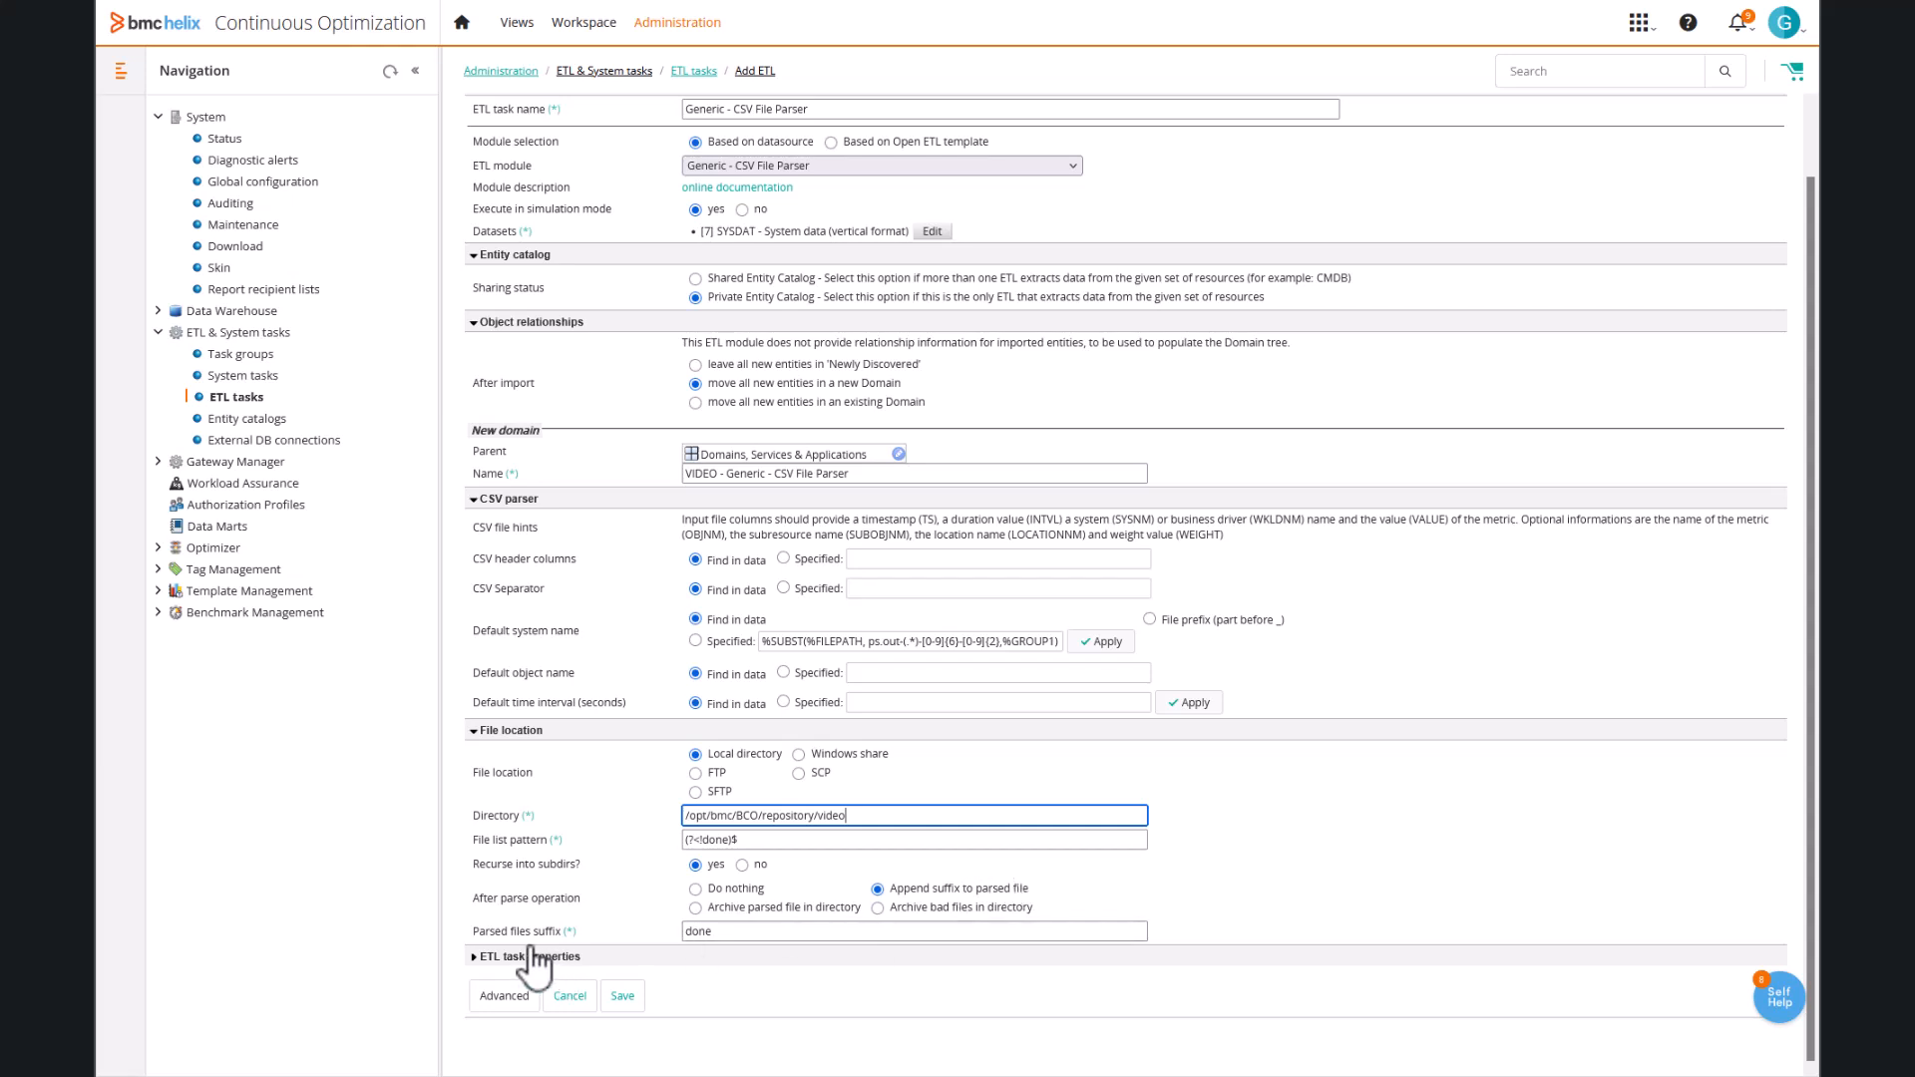
Show the advanced ETL settings and set the loader's maximum number of rows for CSV output to -1.
click(491, 995)
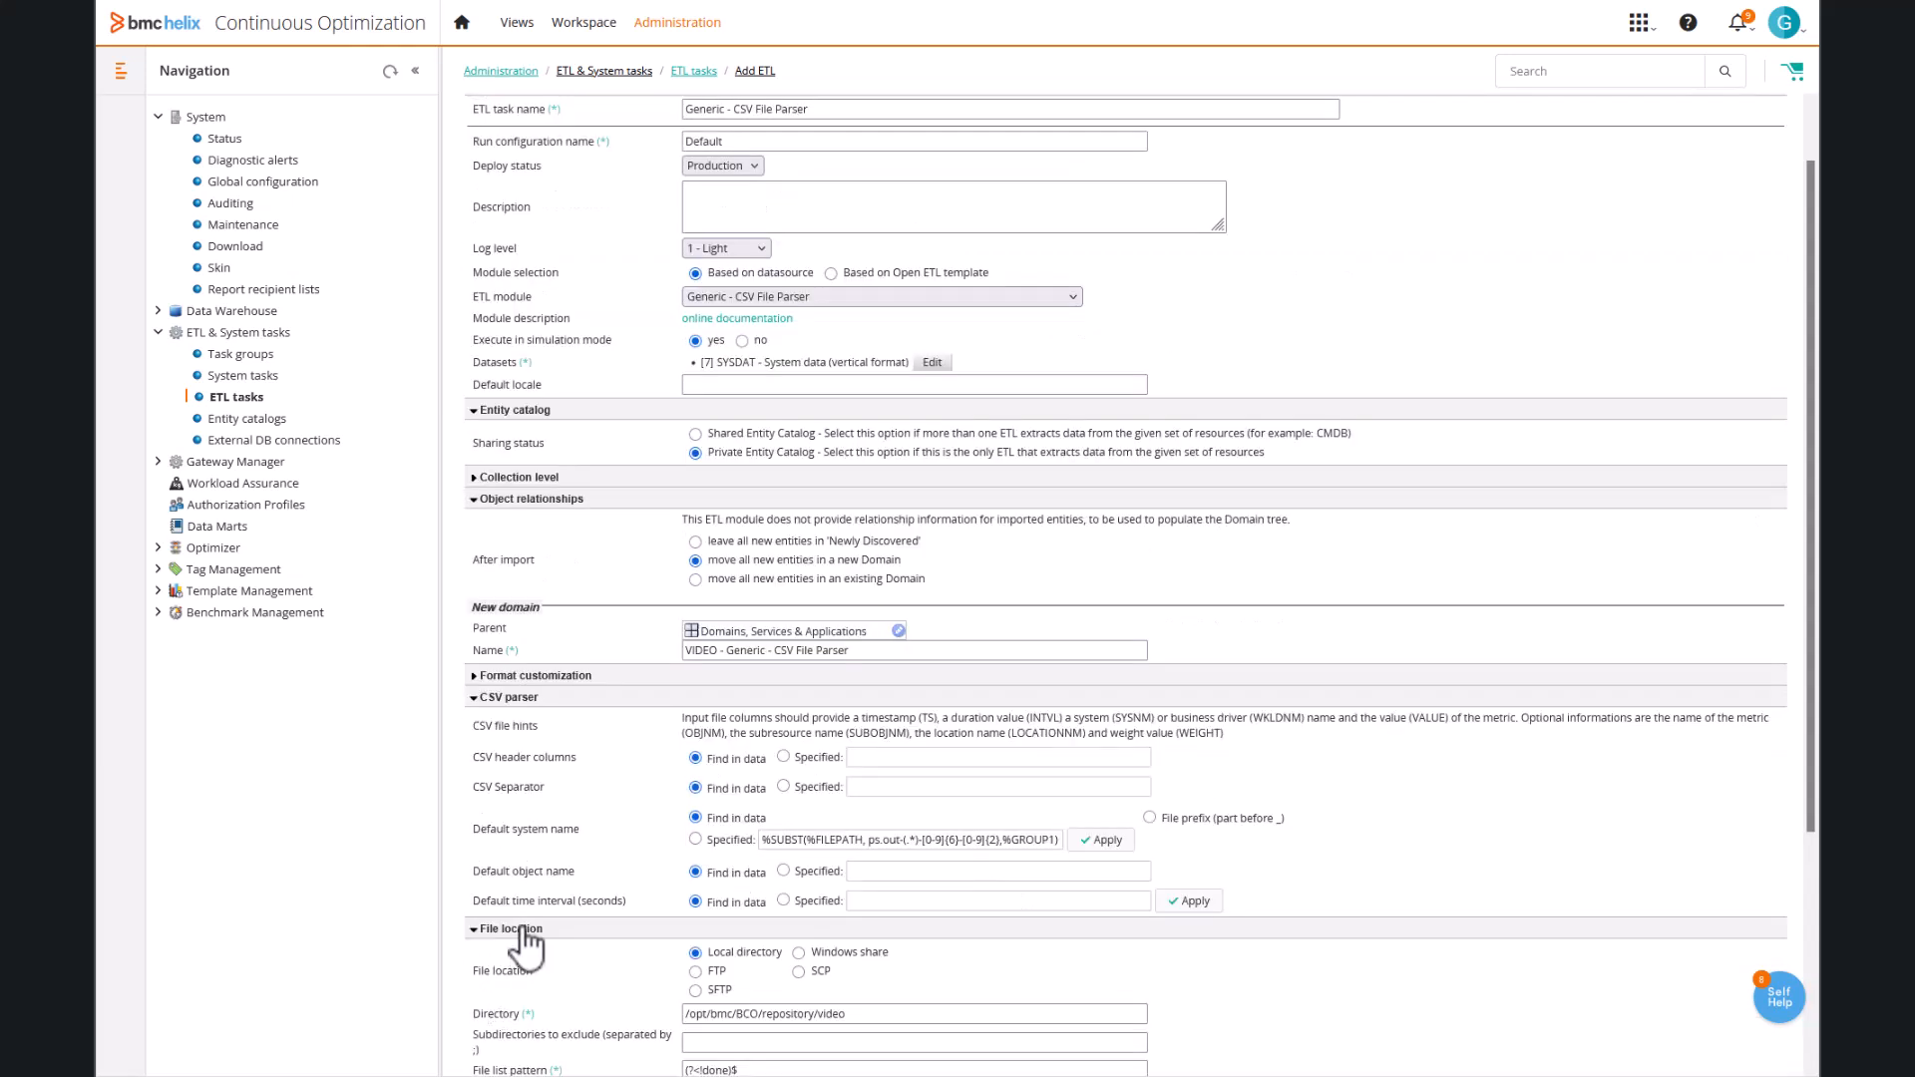
scroll(538, 912, down, 3)
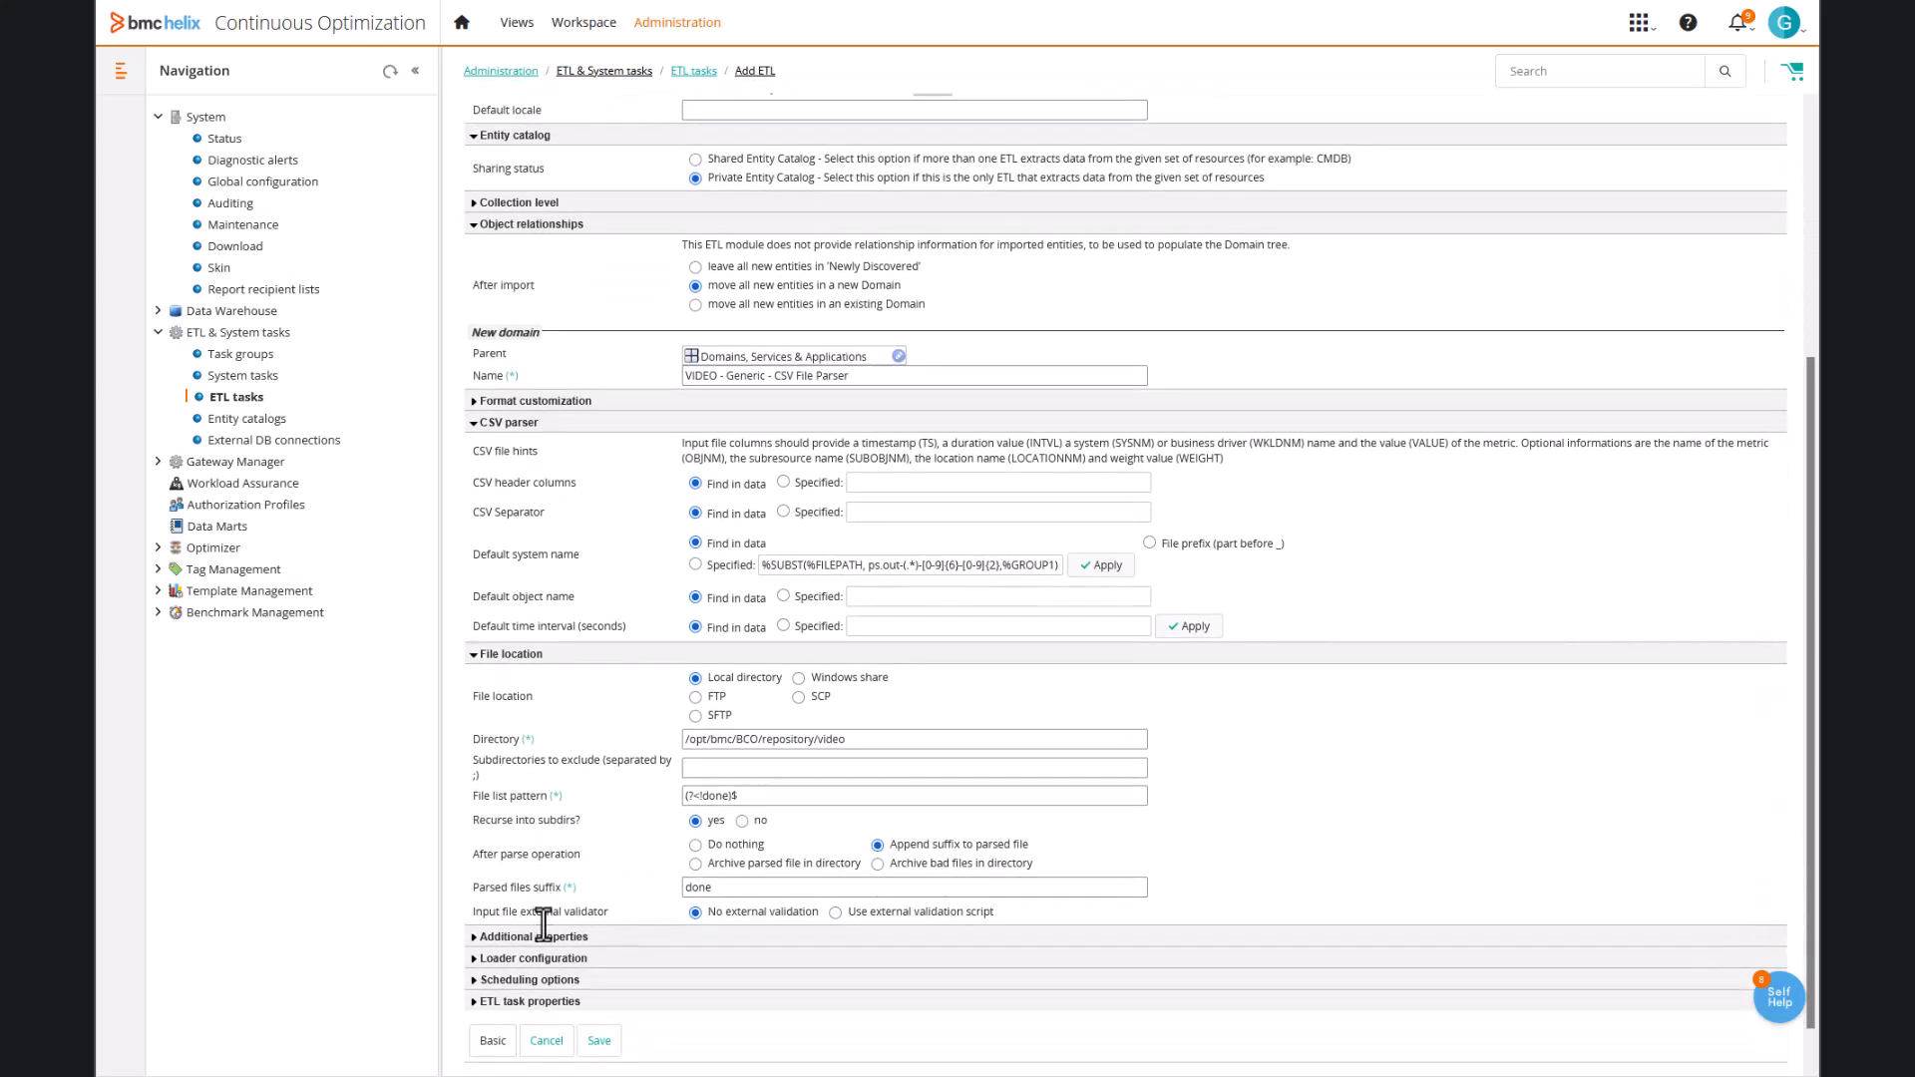
click(475, 938)
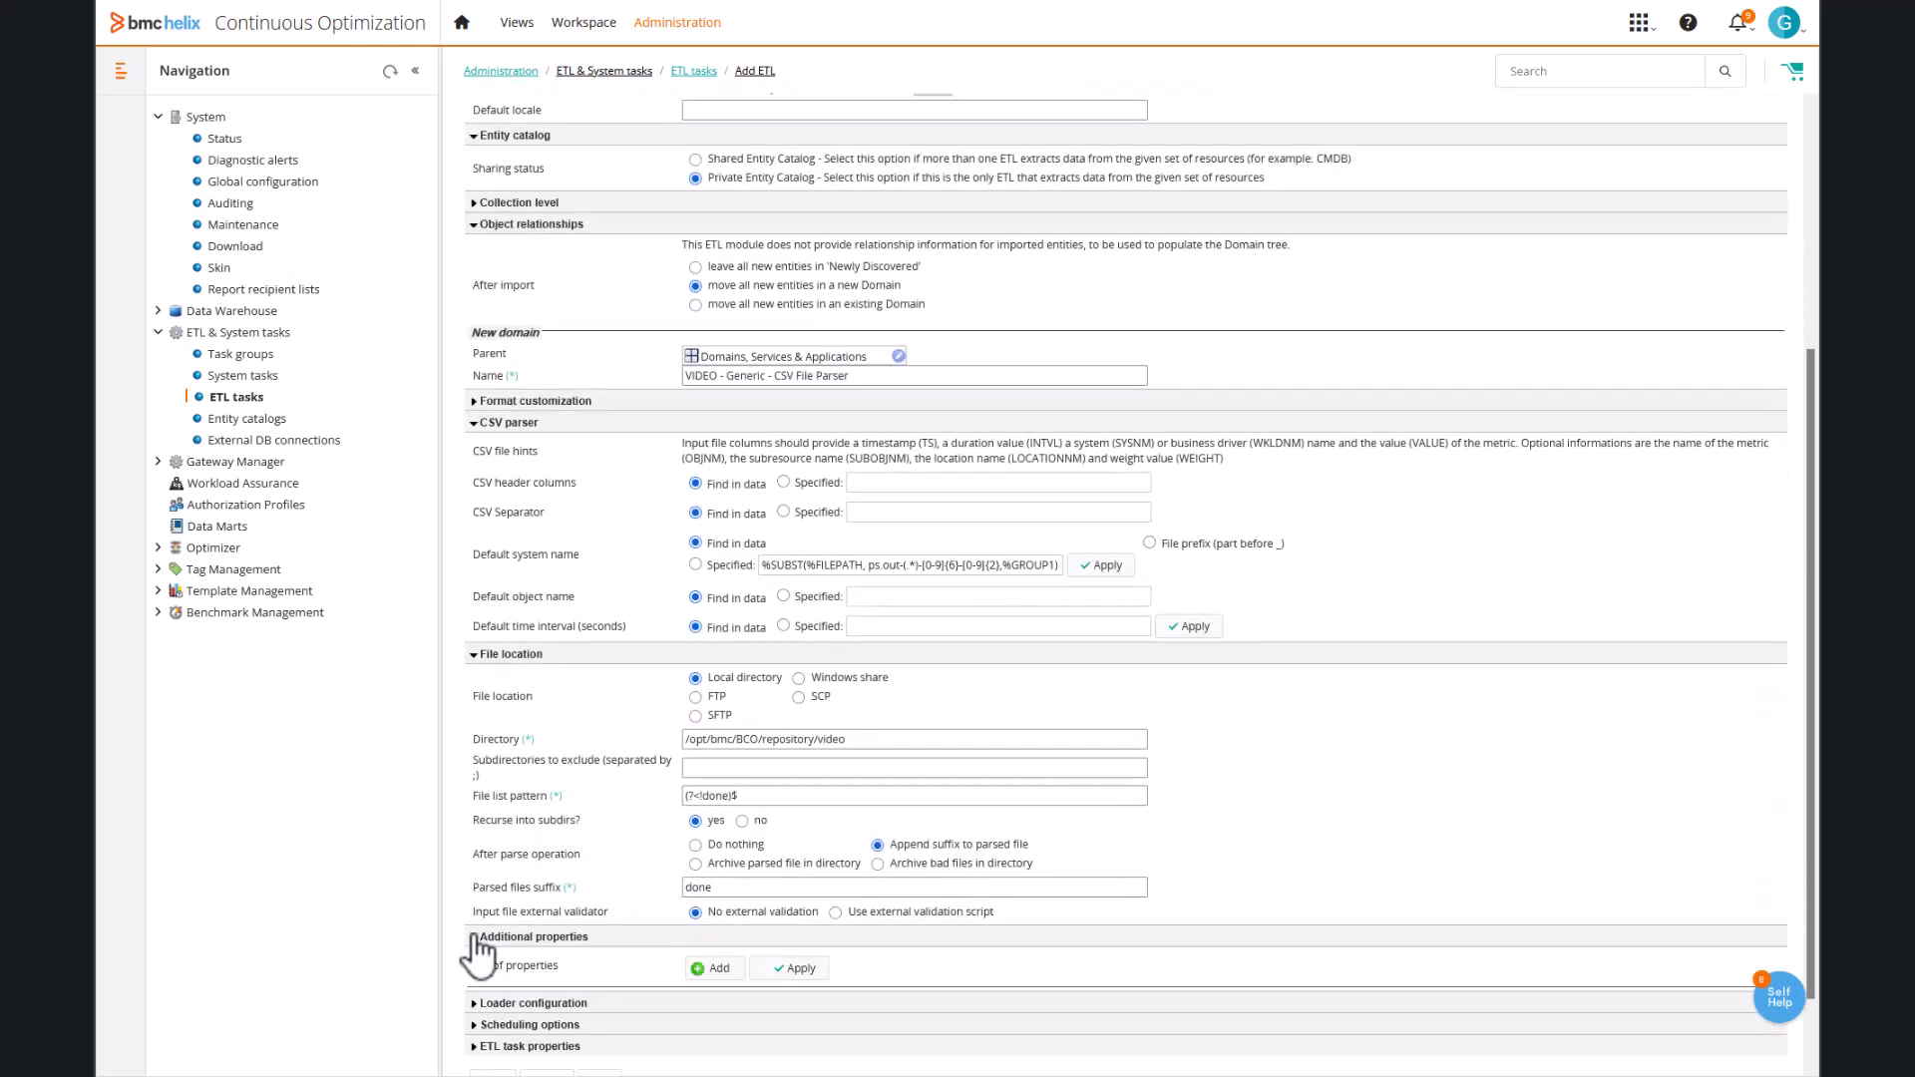
scroll(475, 937, down, 1)
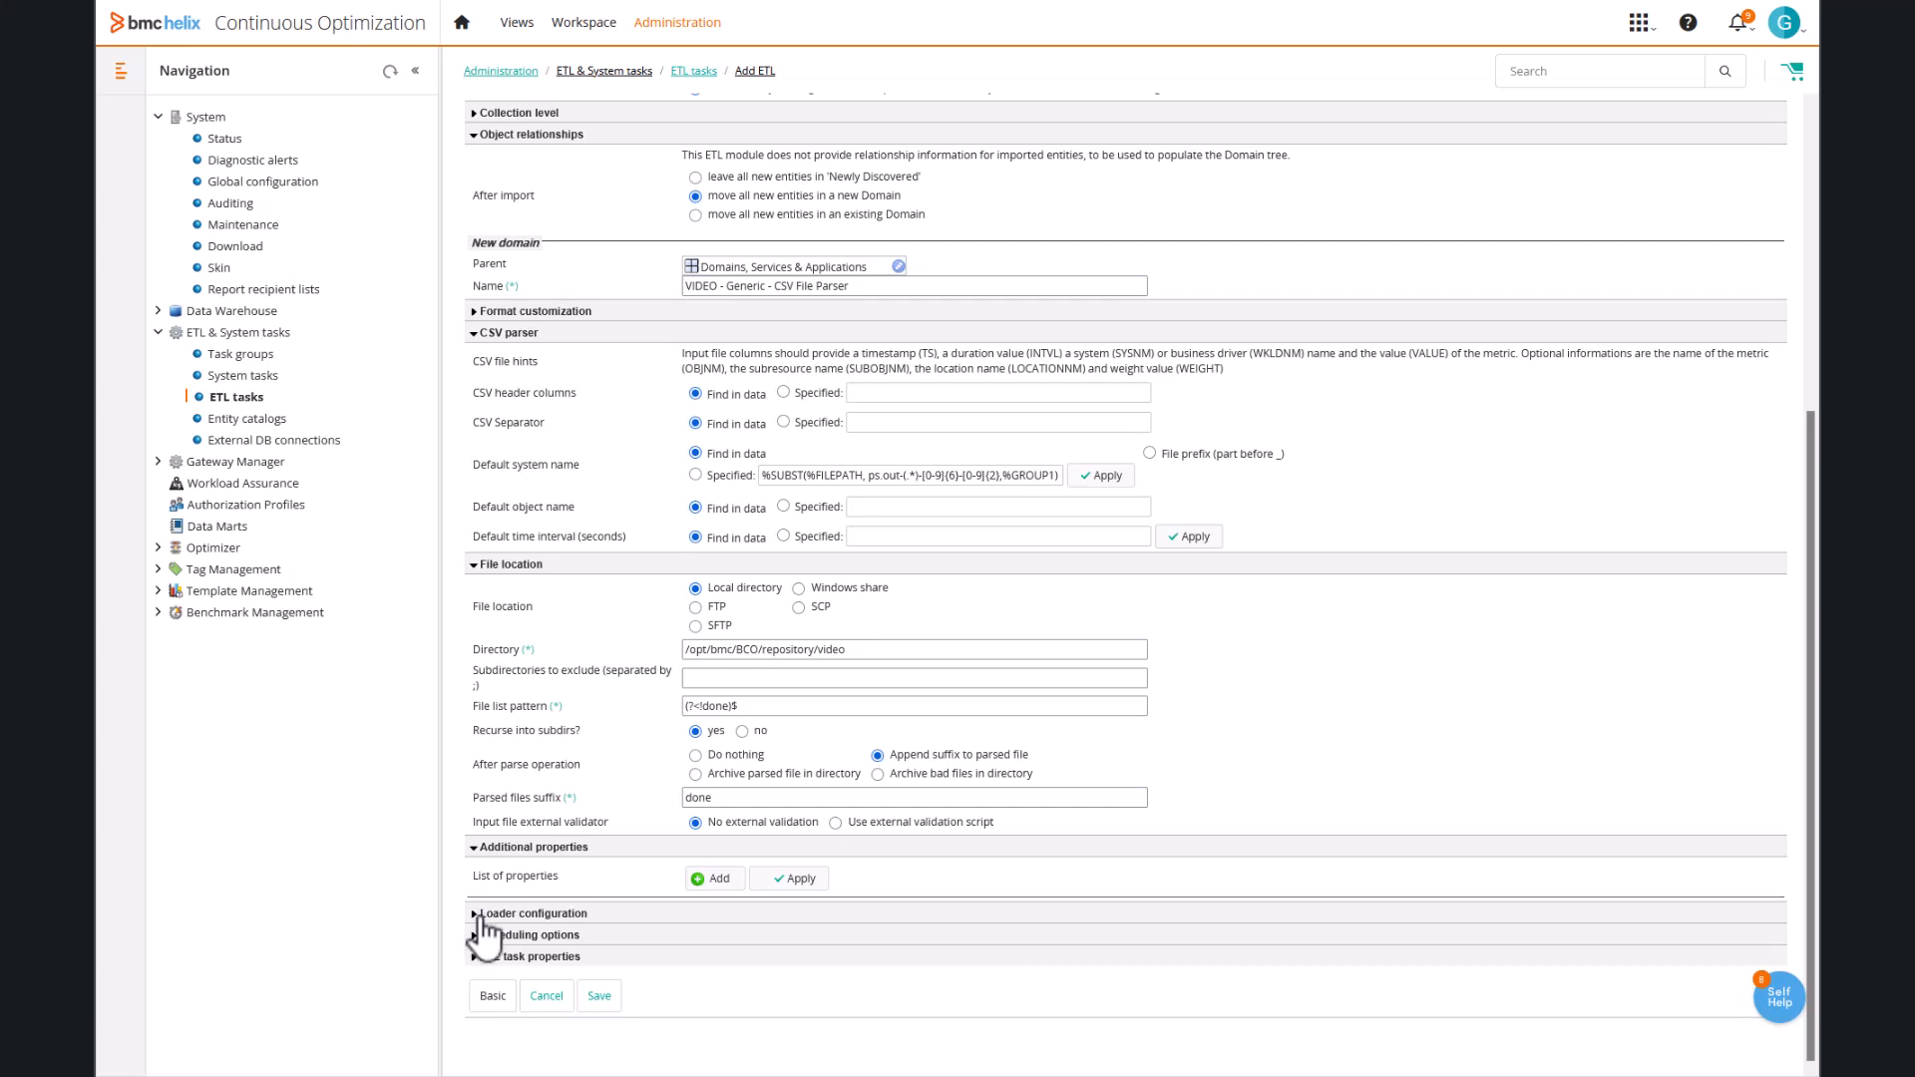
click(479, 914)
scroll(479, 932, down, 2)
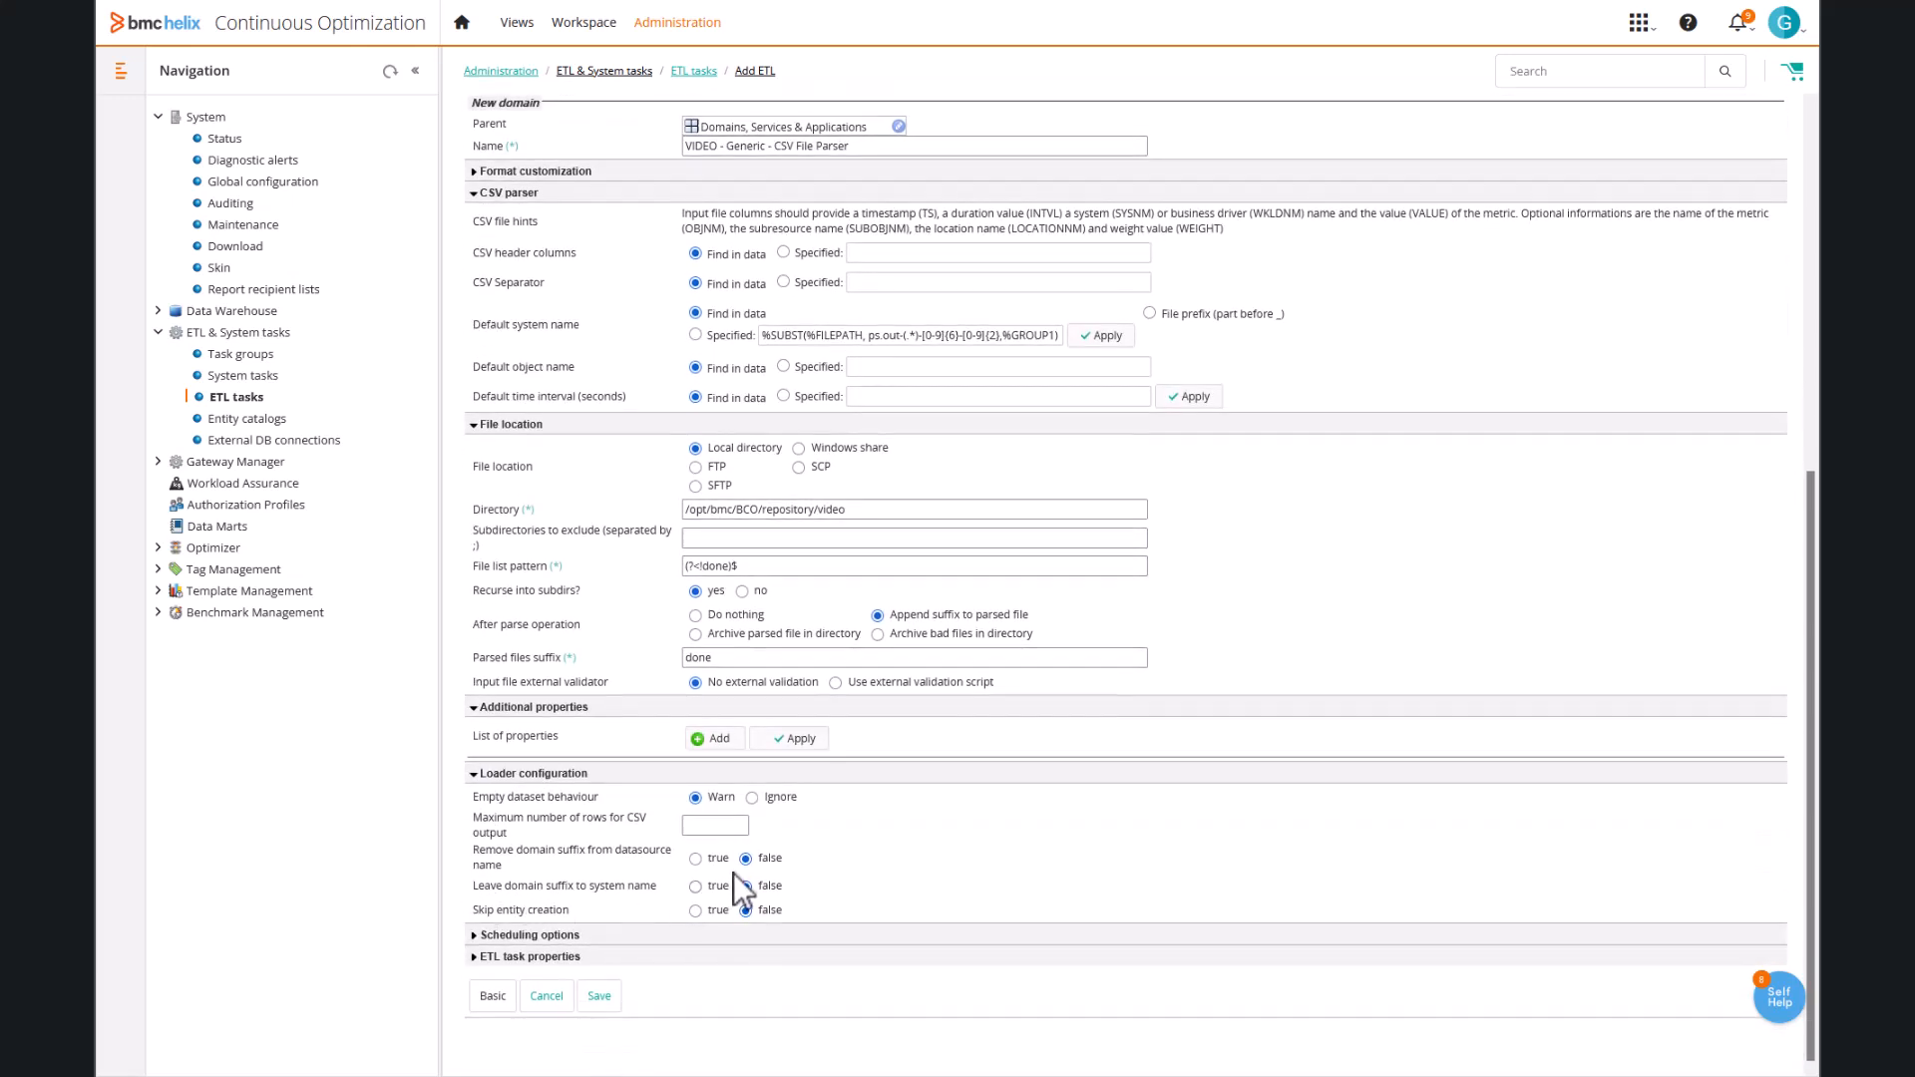
click(723, 824)
text(-1)
Review the scheduling options, assign the task to Remote Scheduler on clm-aus-wpc5jl.bmc.com, and save the ETL task.
click(526, 934)
scroll(526, 933, down, 3)
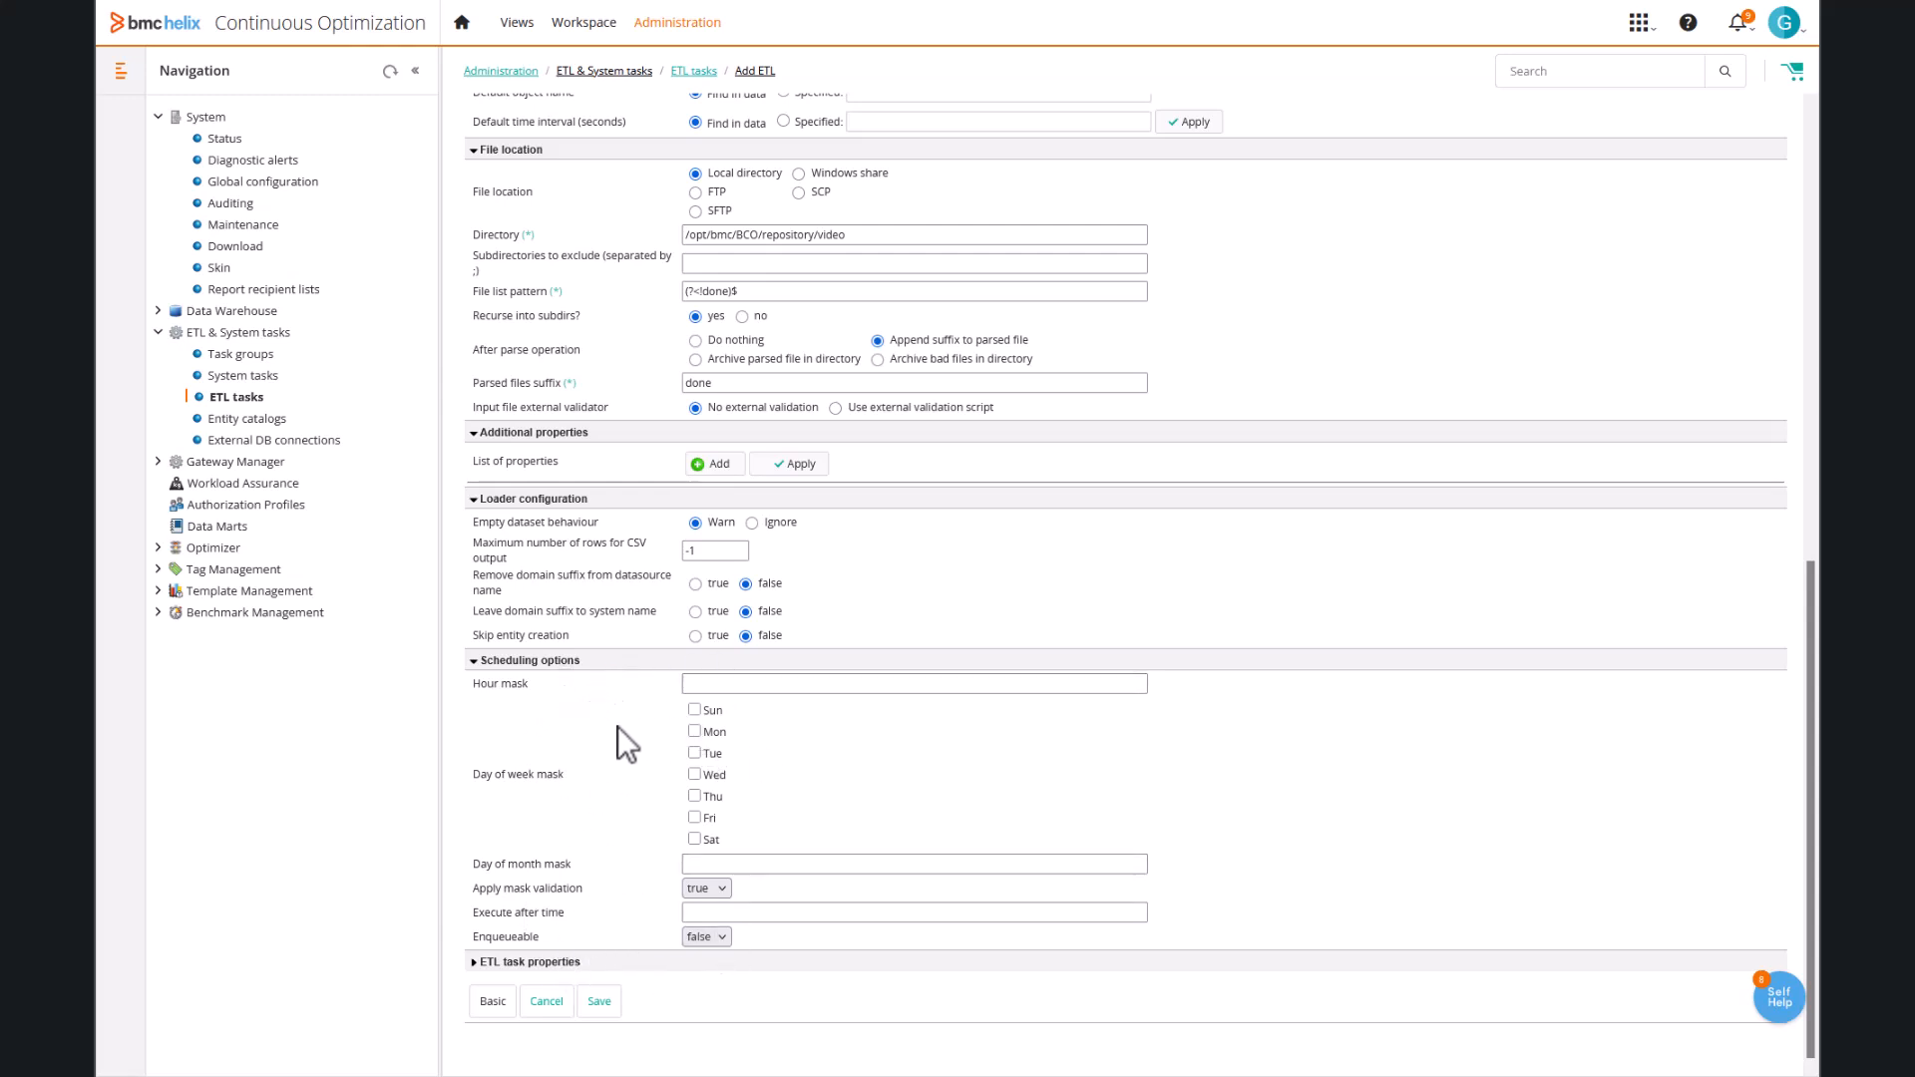
click(506, 963)
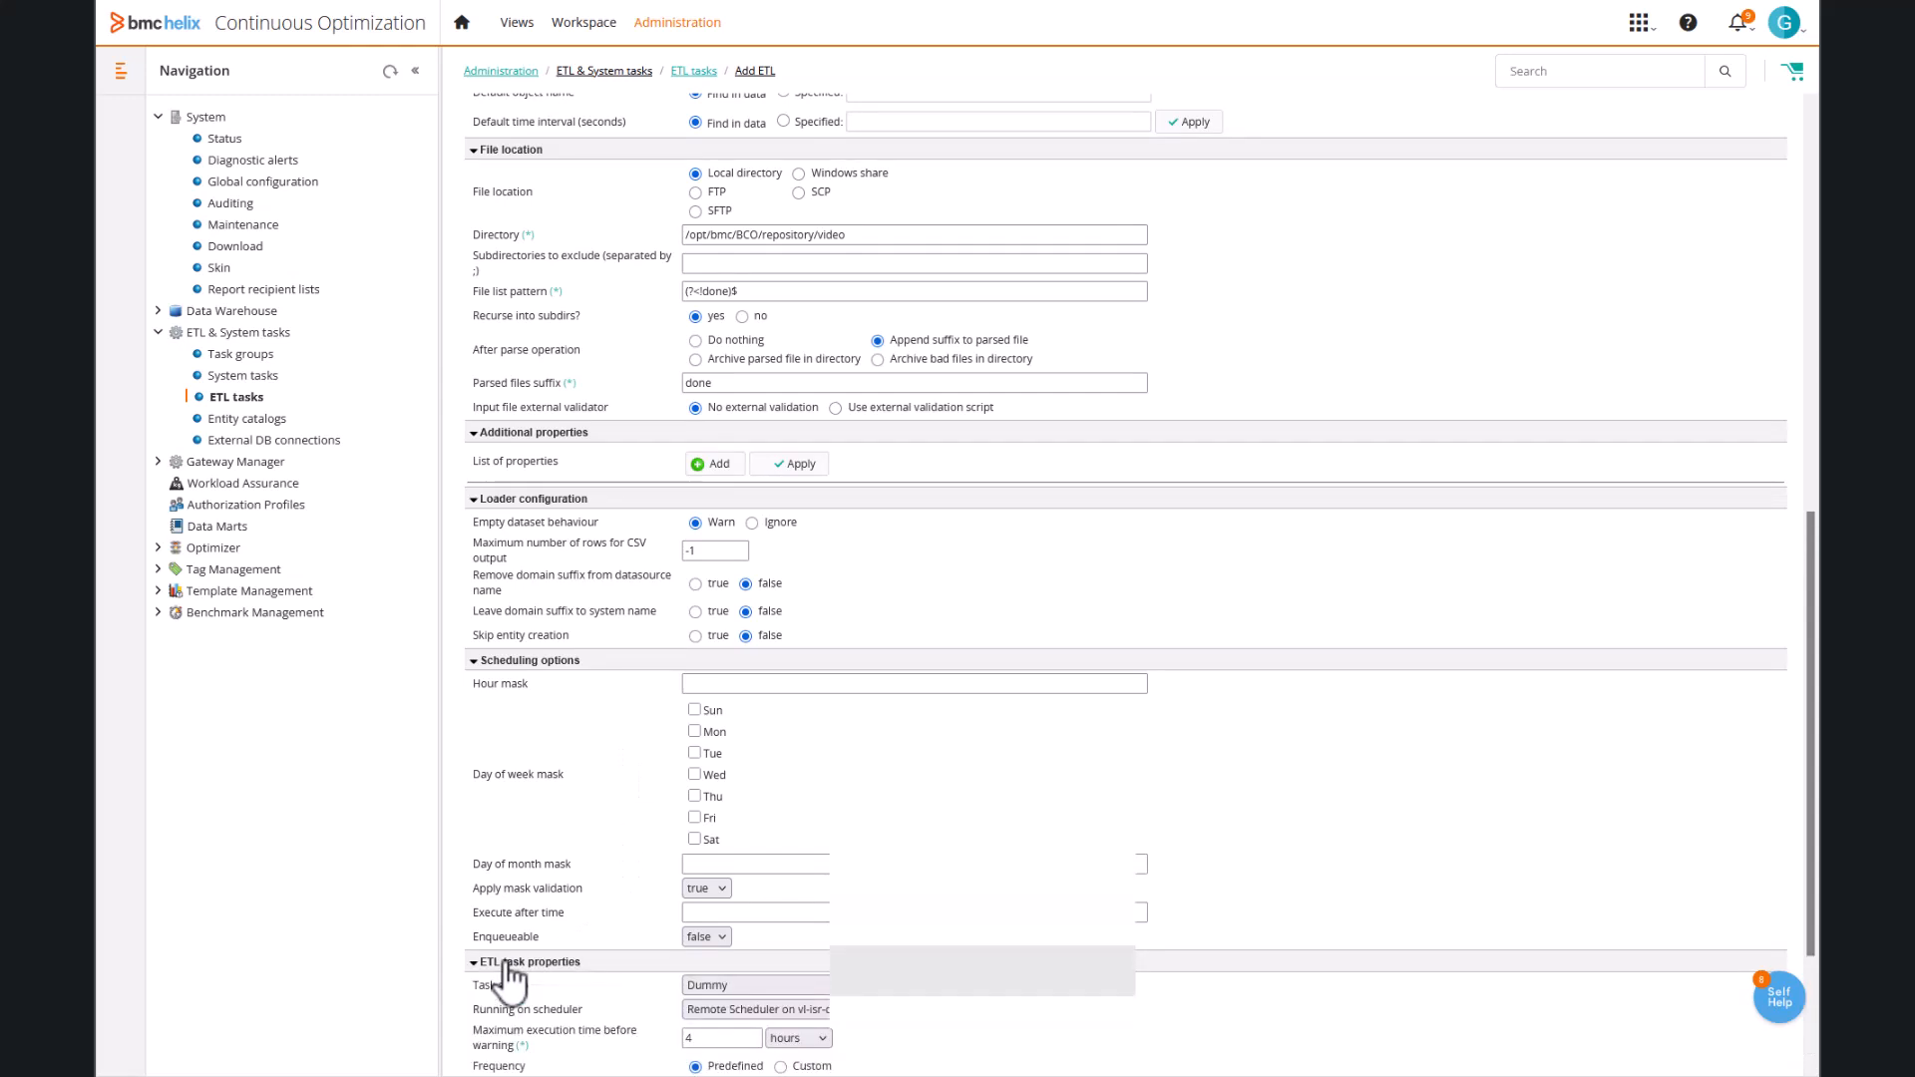
click(756, 1010)
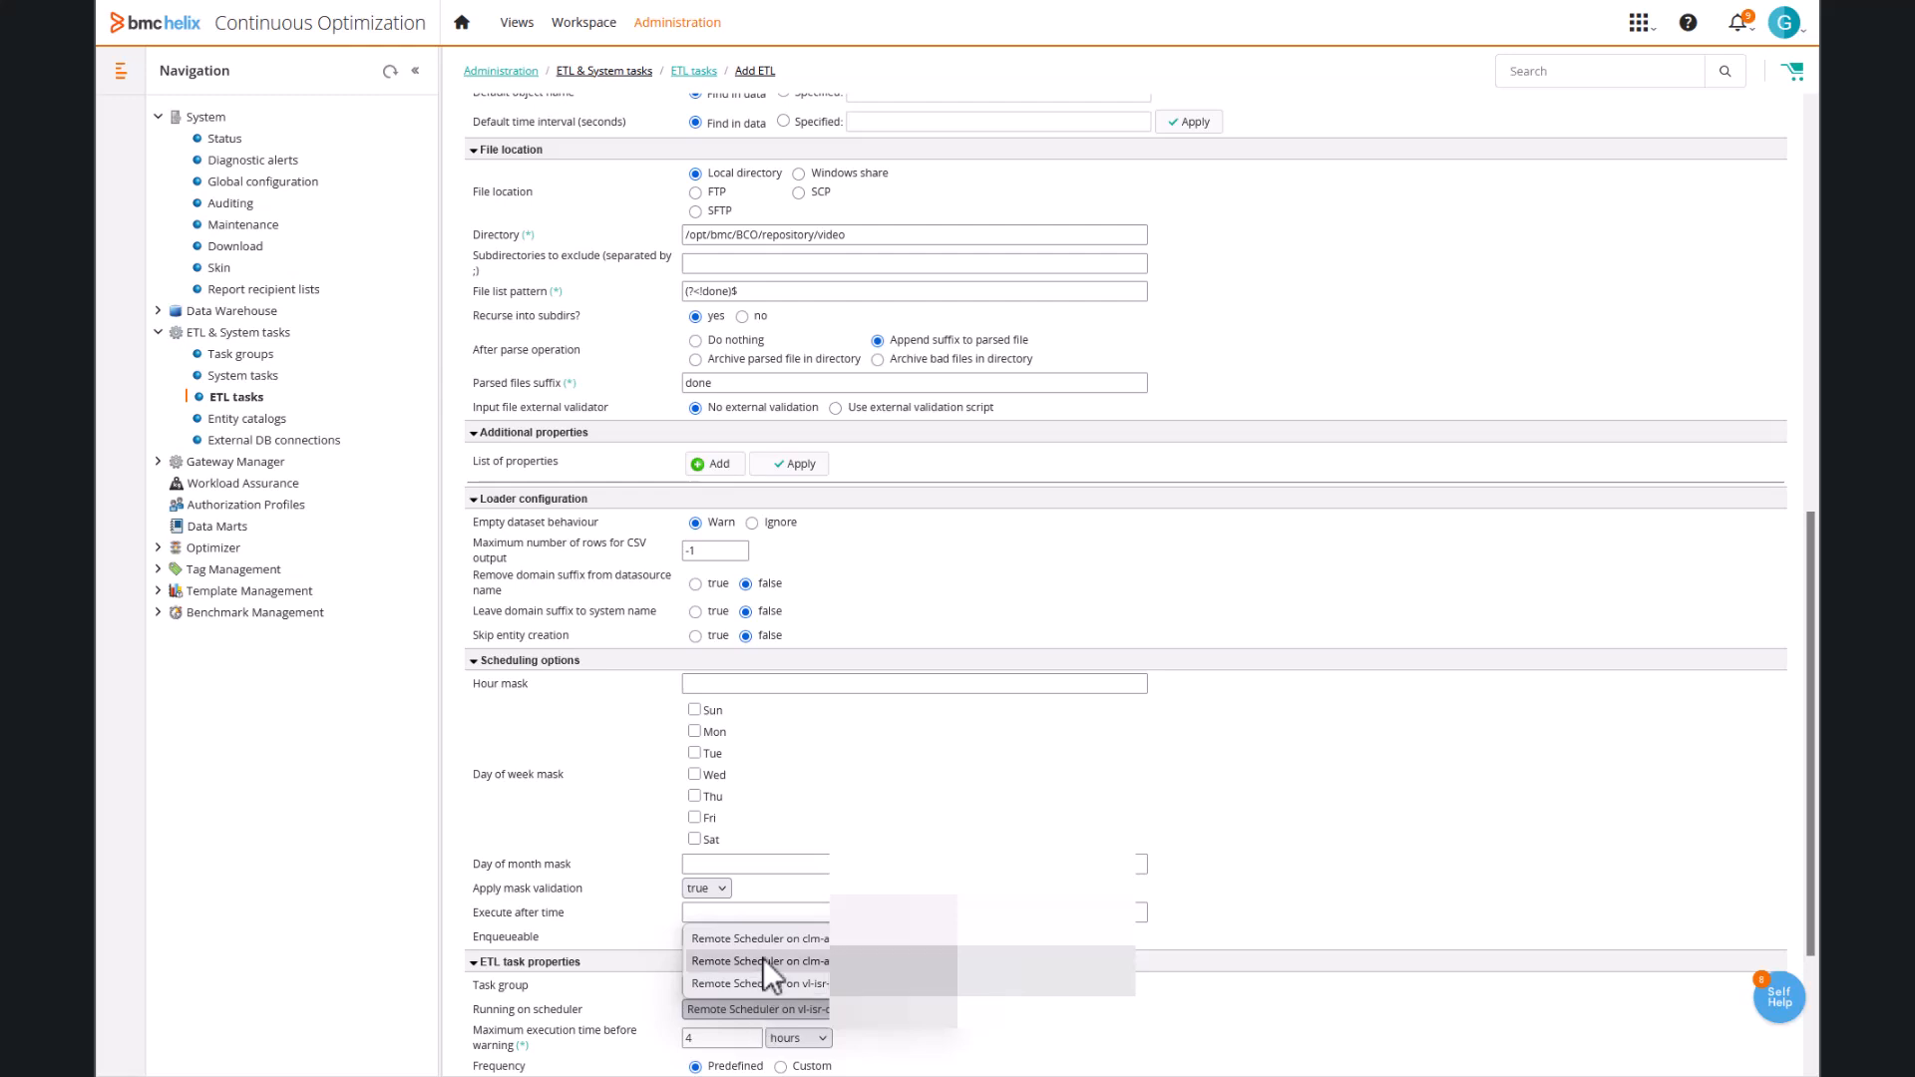
click(768, 941)
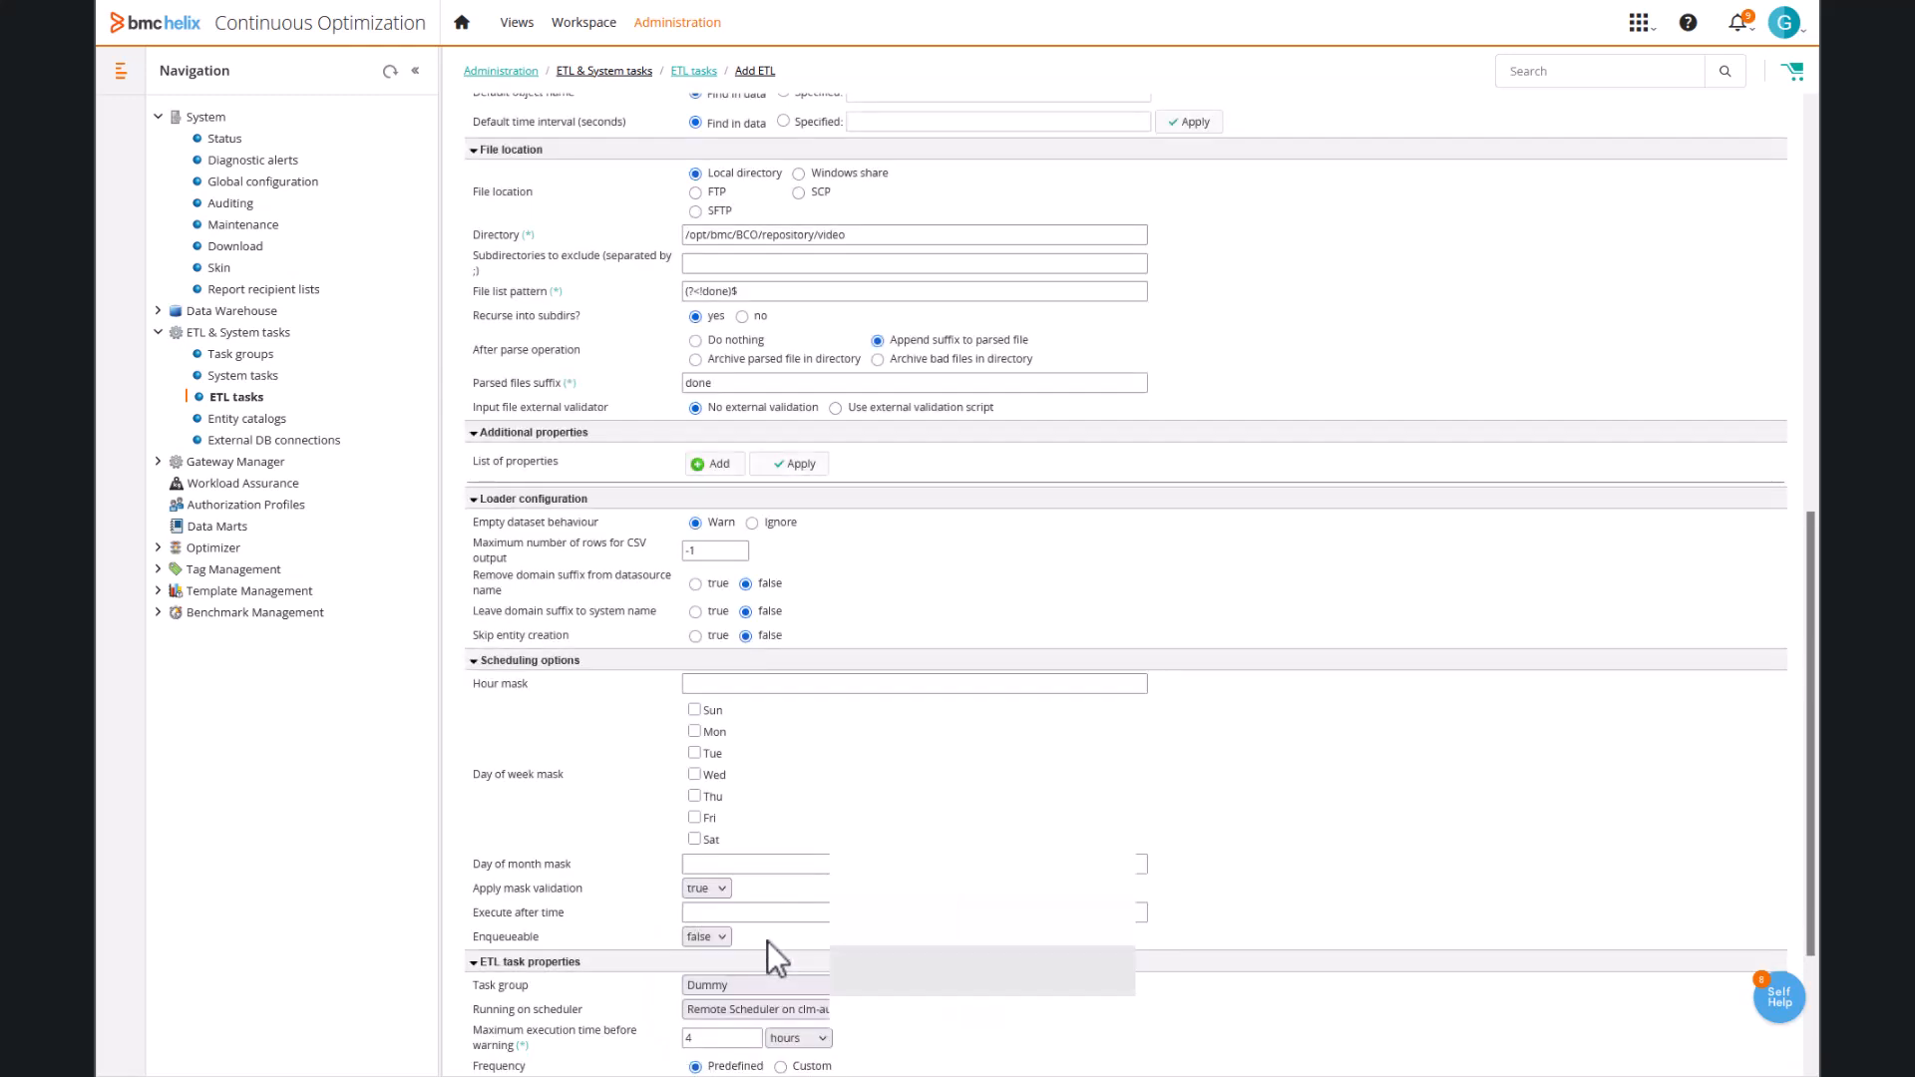
scroll(768, 941, down, 3)
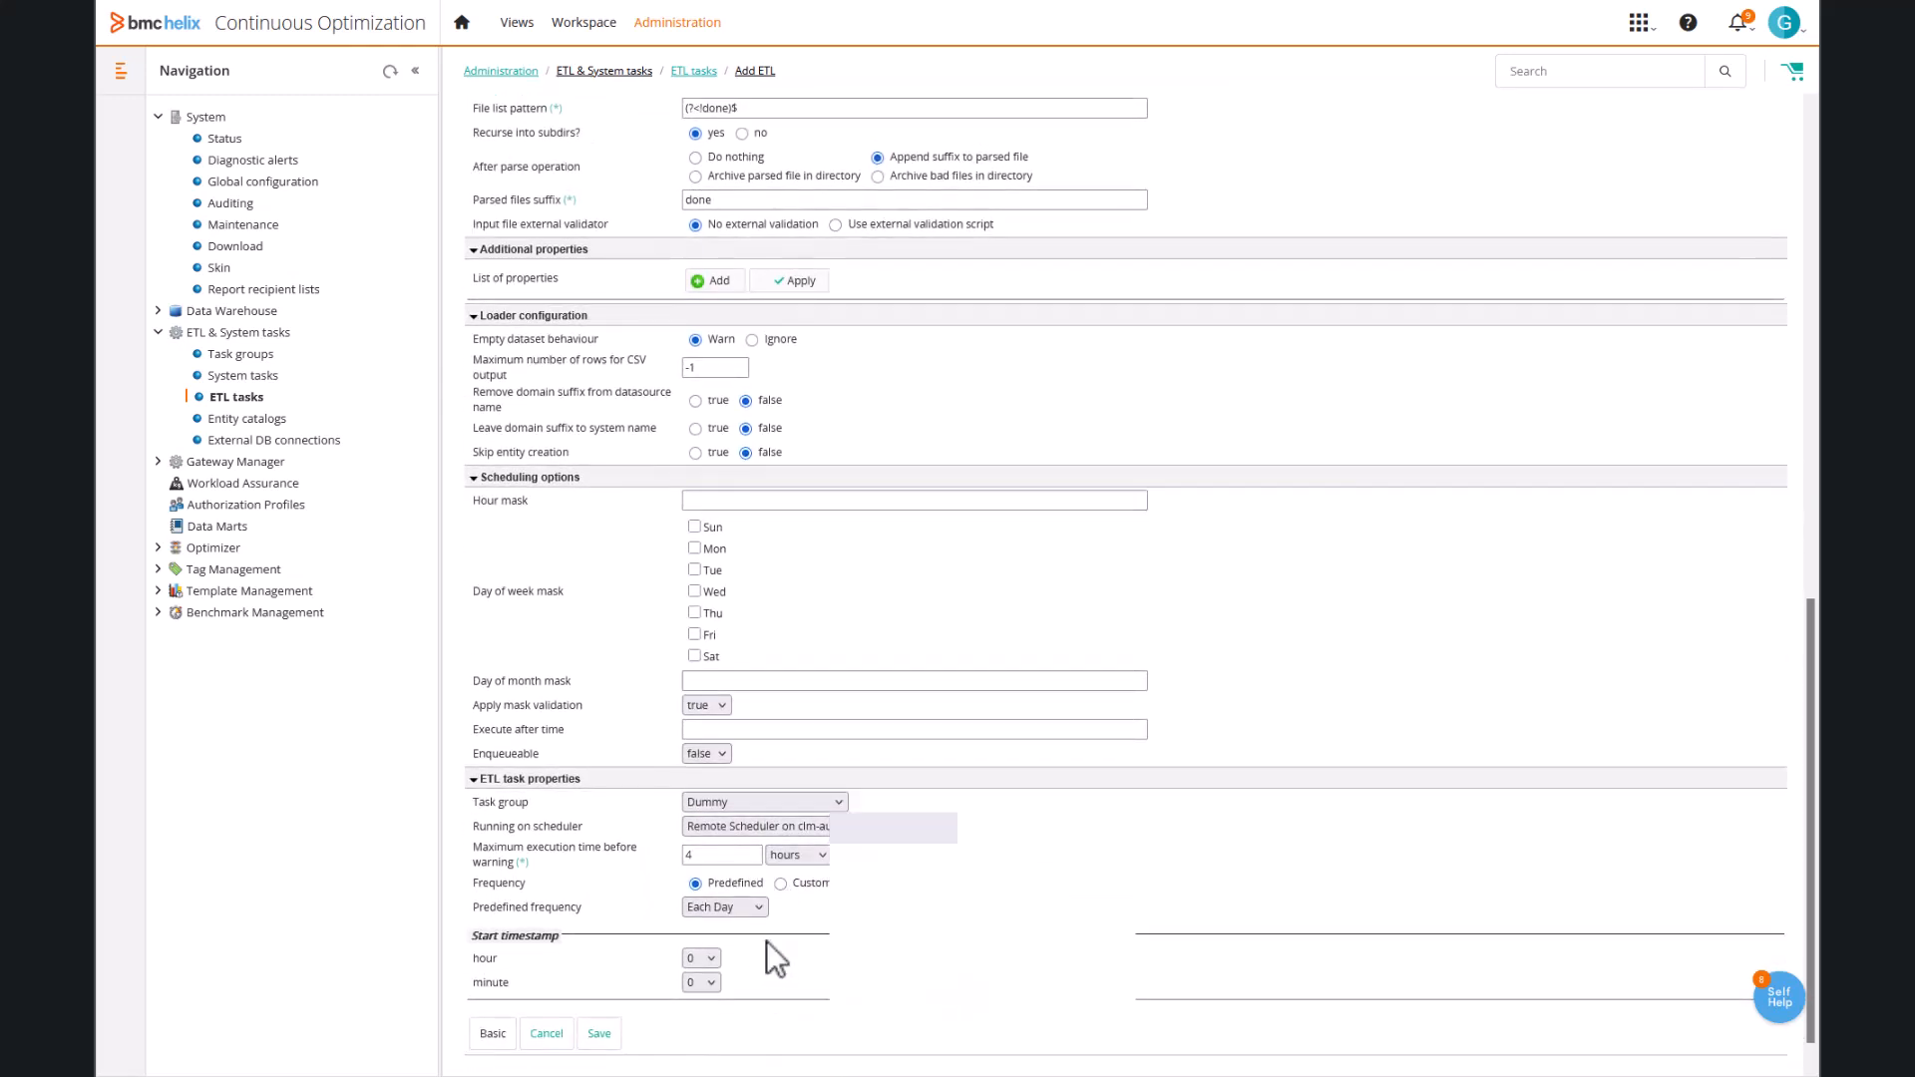
click(599, 1035)
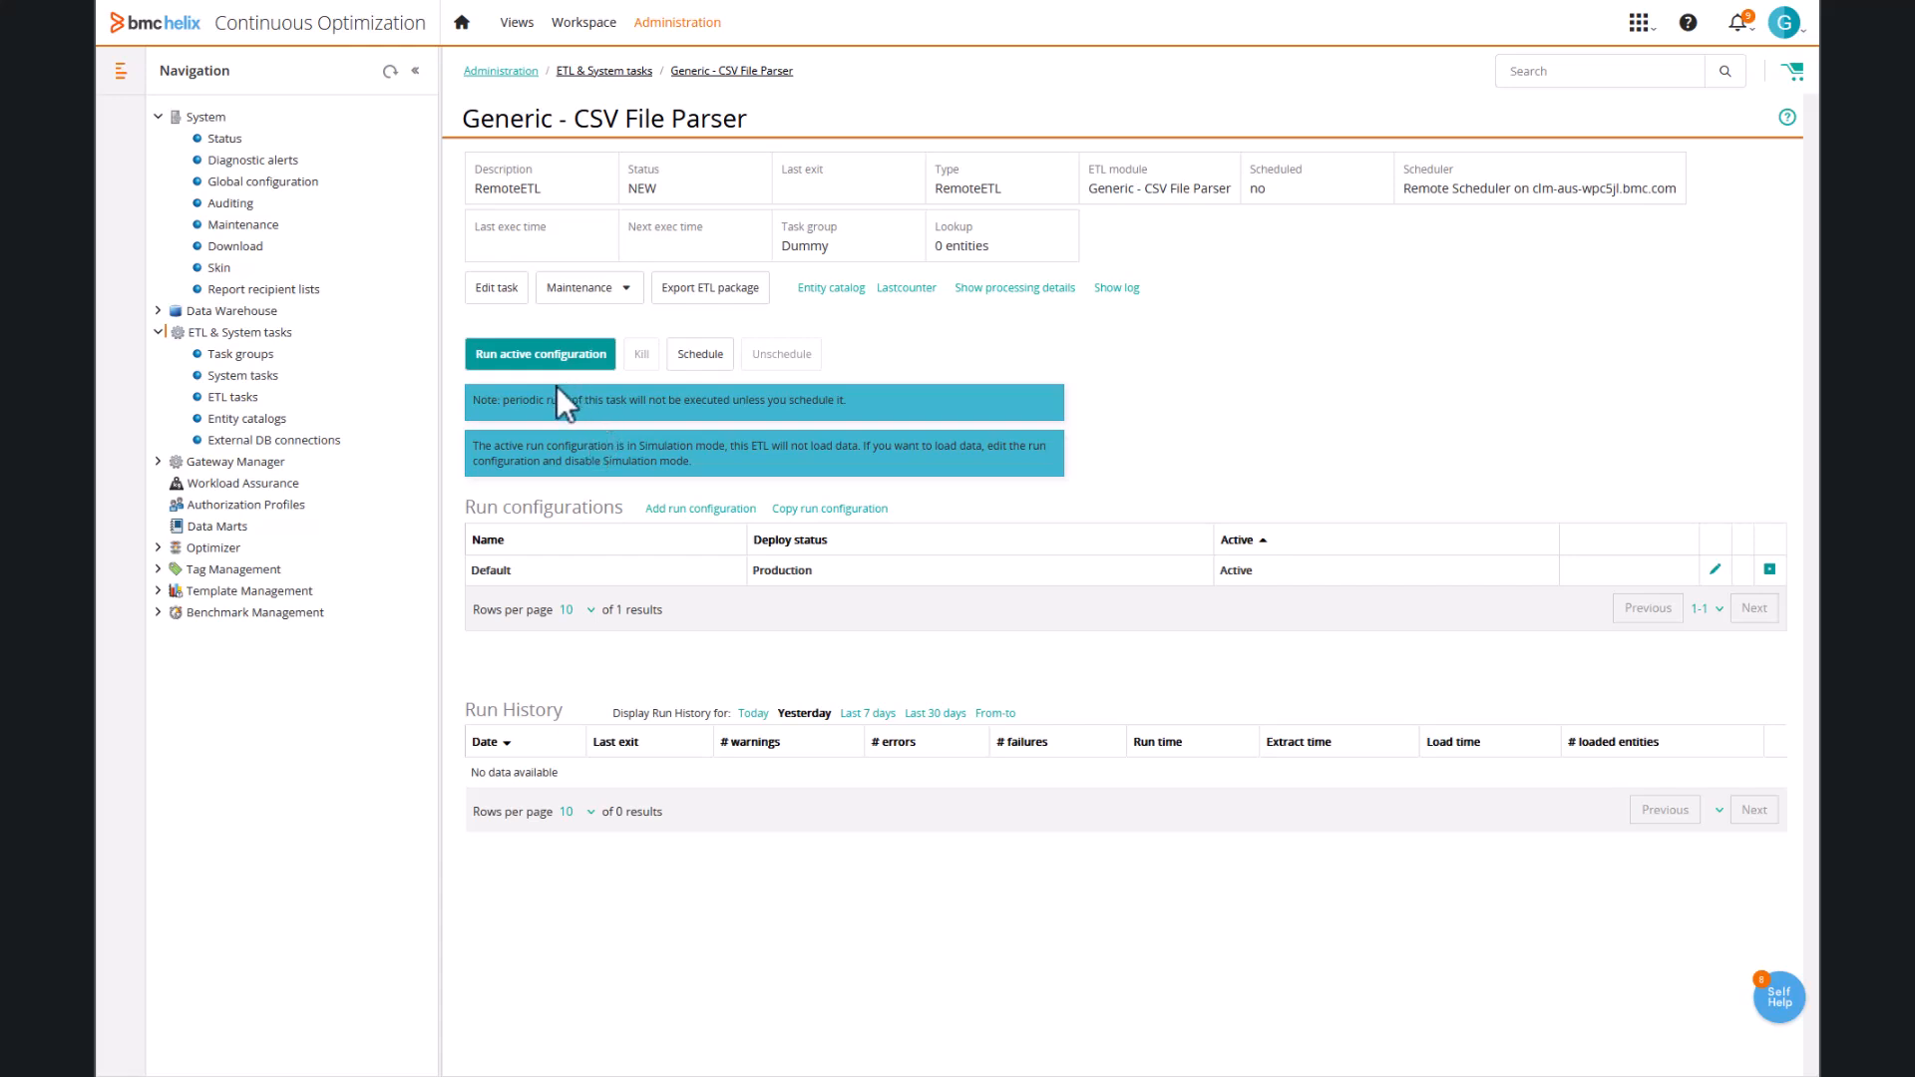
Run the active configuration of the CSV File Parser task in simulation mode and review its execution log.
click(545, 355)
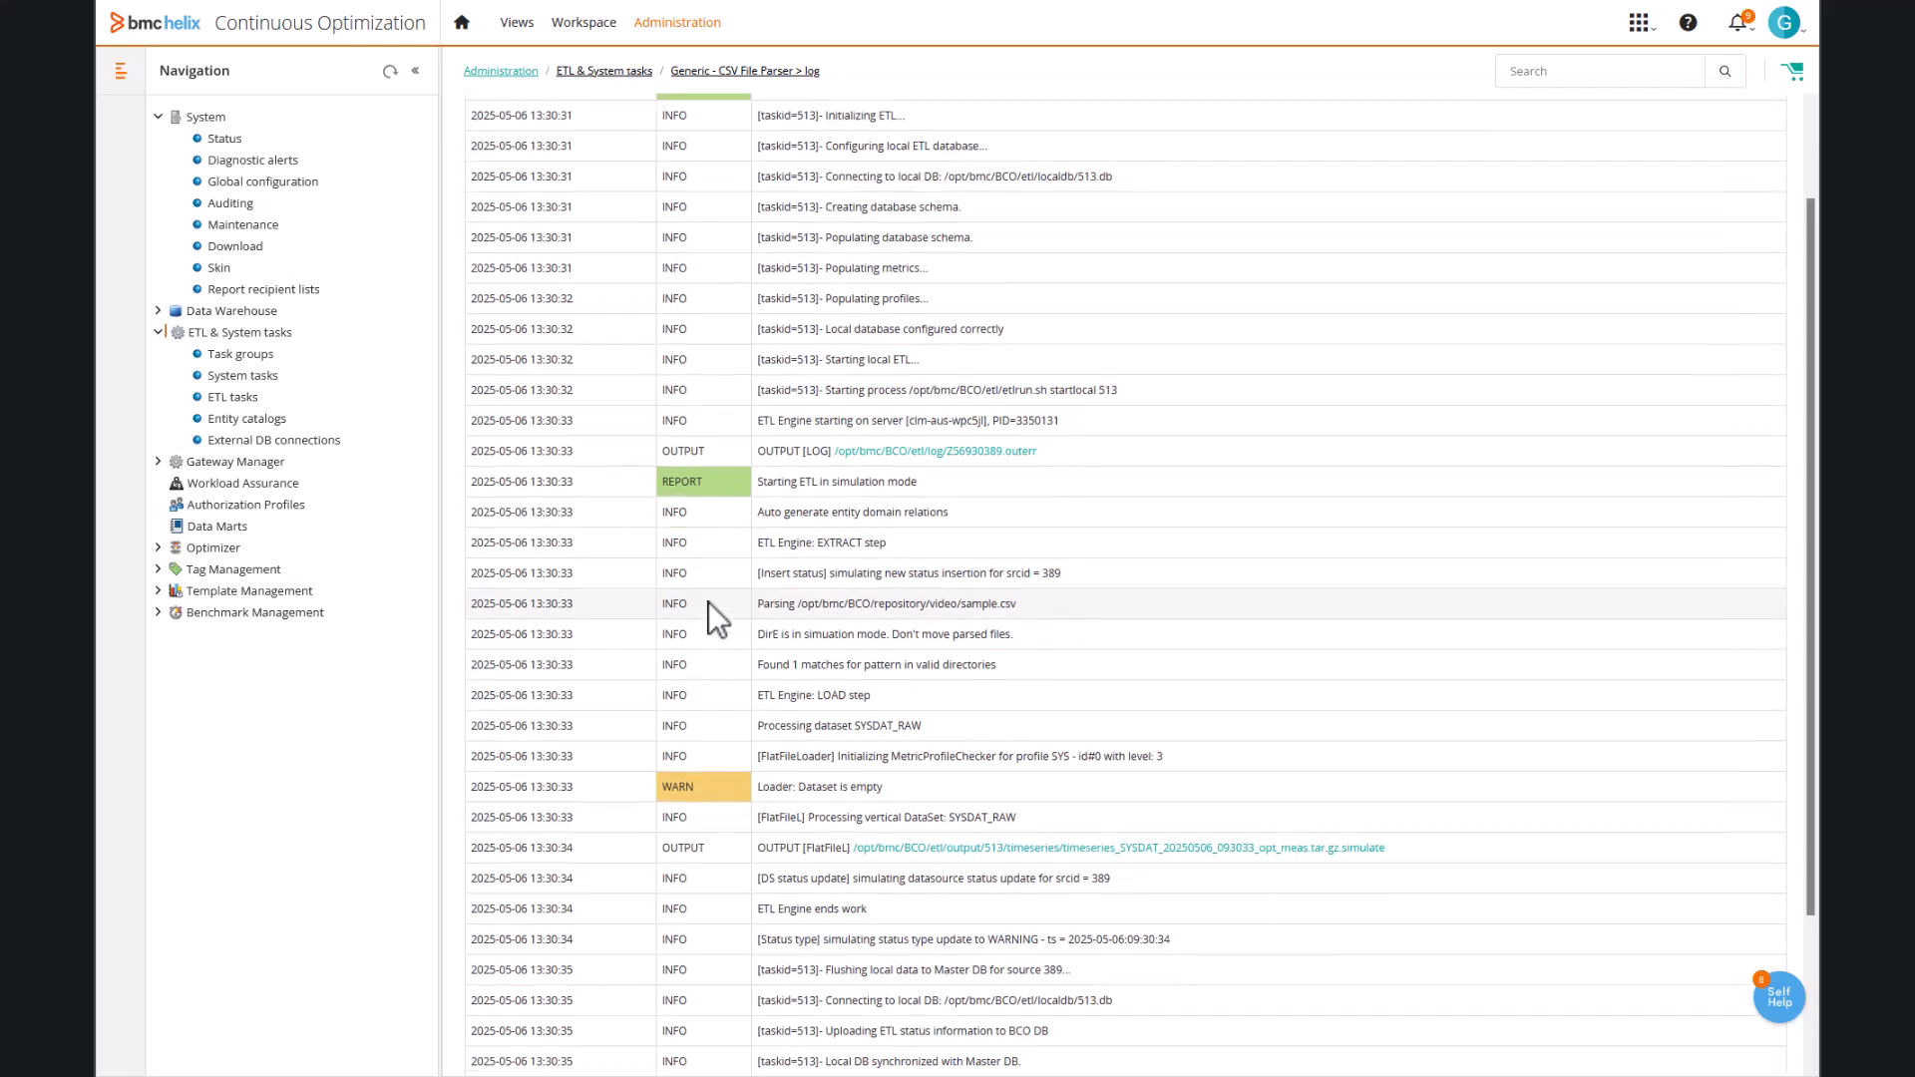
drag(883, 598, 760, 597)
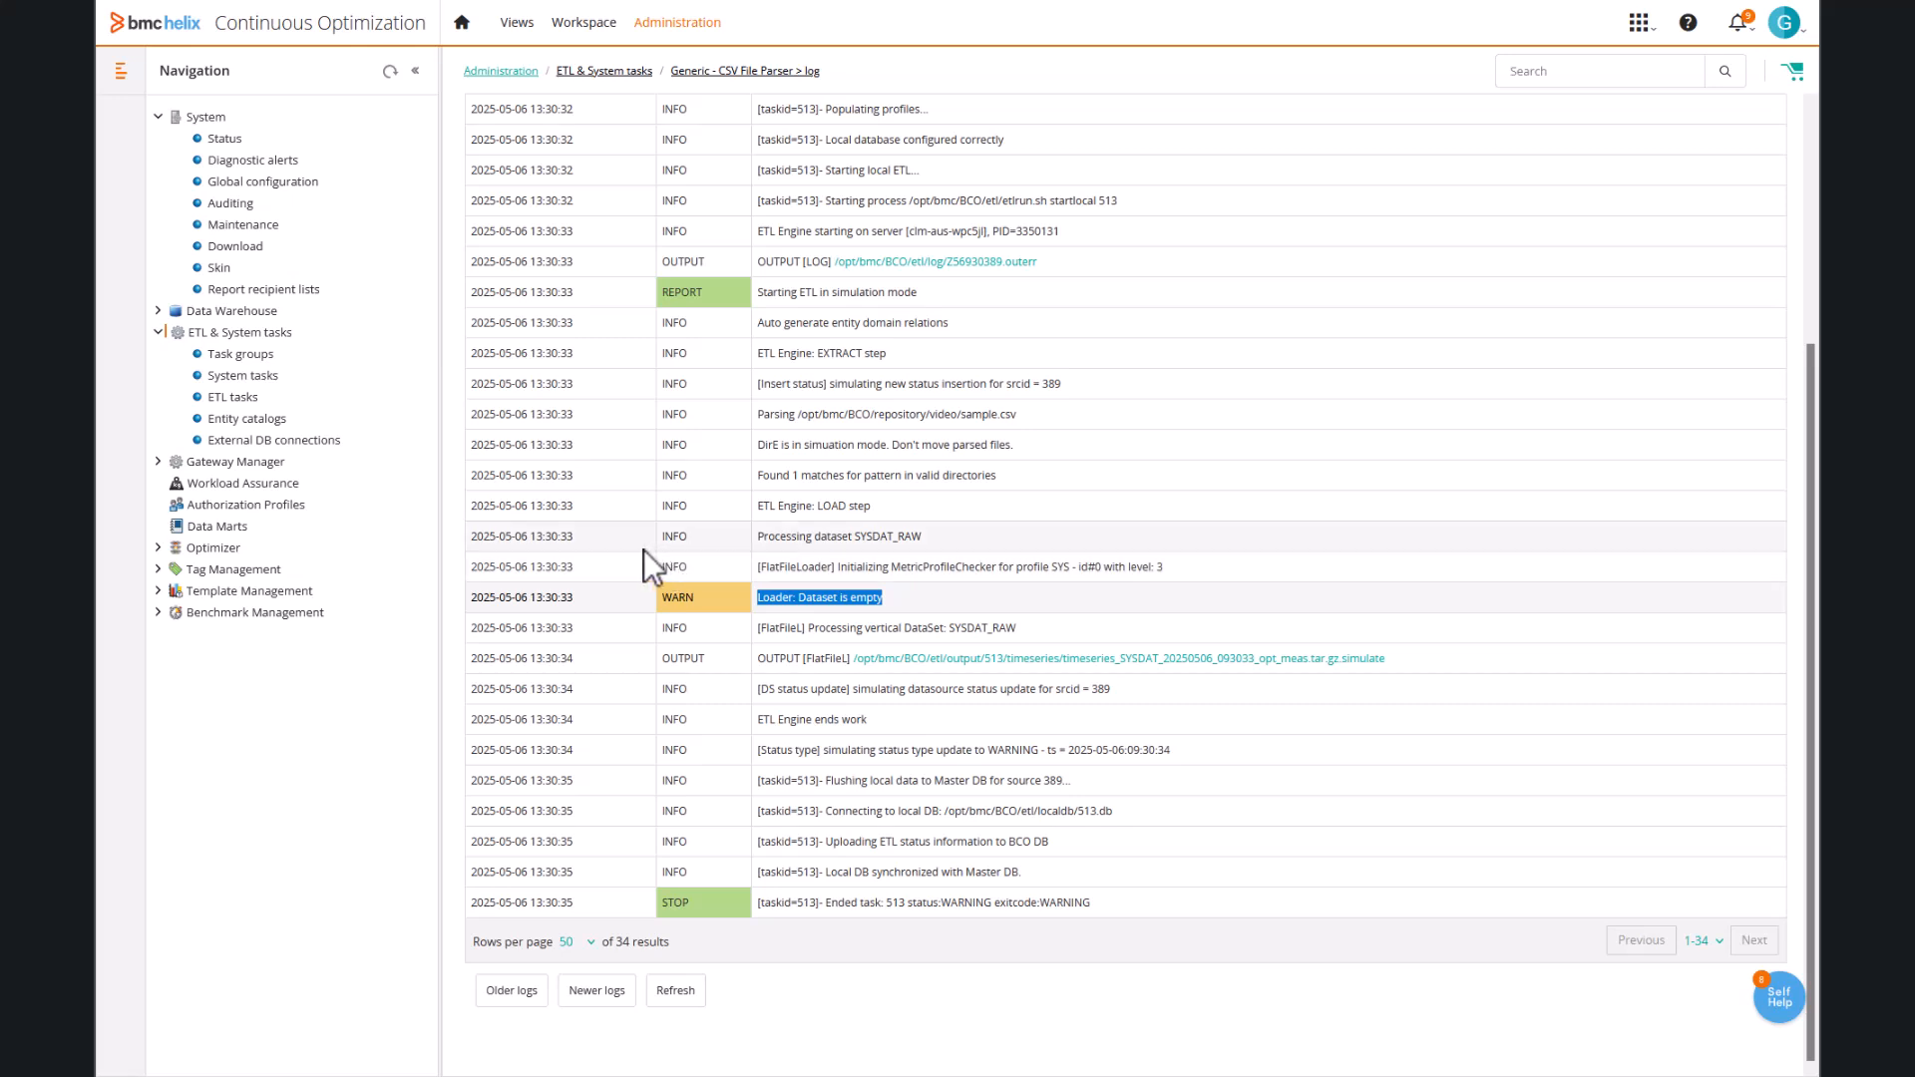
scroll(643, 549, up, 3)
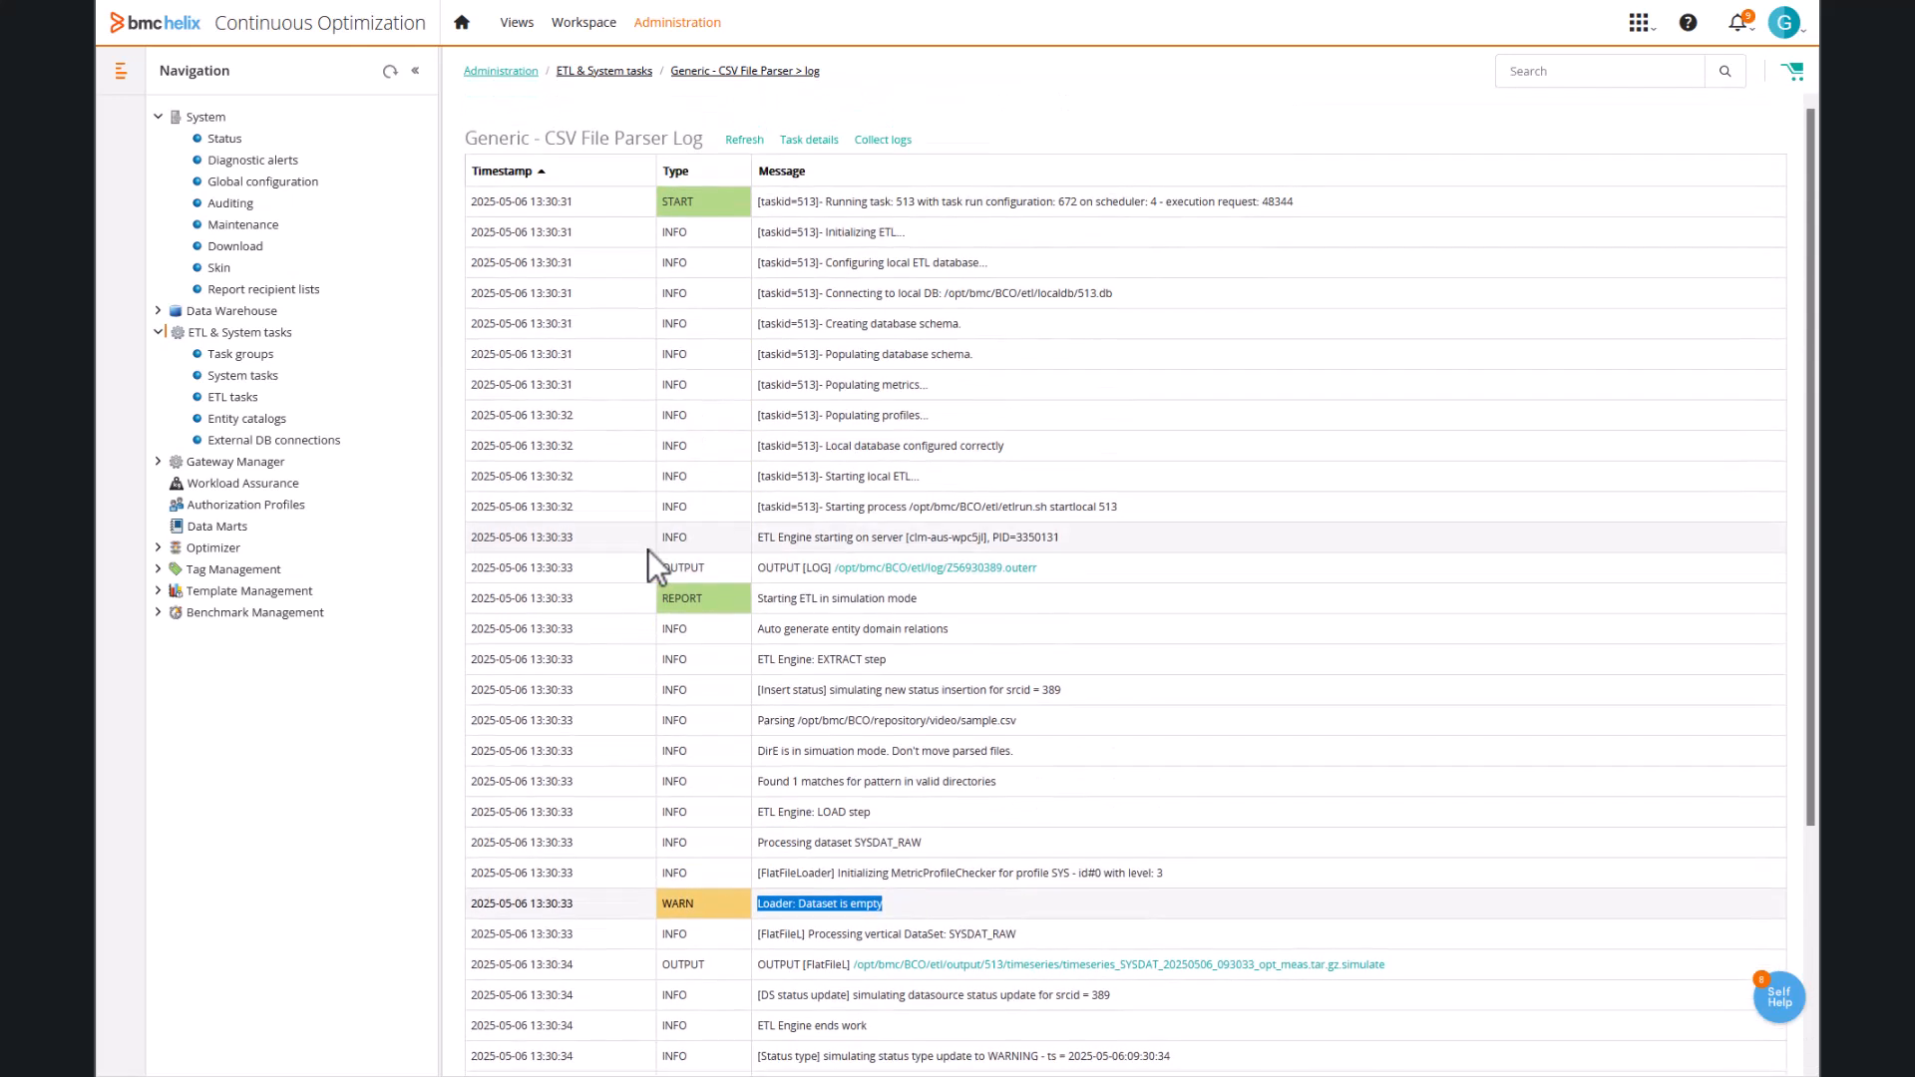
Edit the Default run configuration in advanced view with the log level at 10 - Verbose and save it.
click(809, 141)
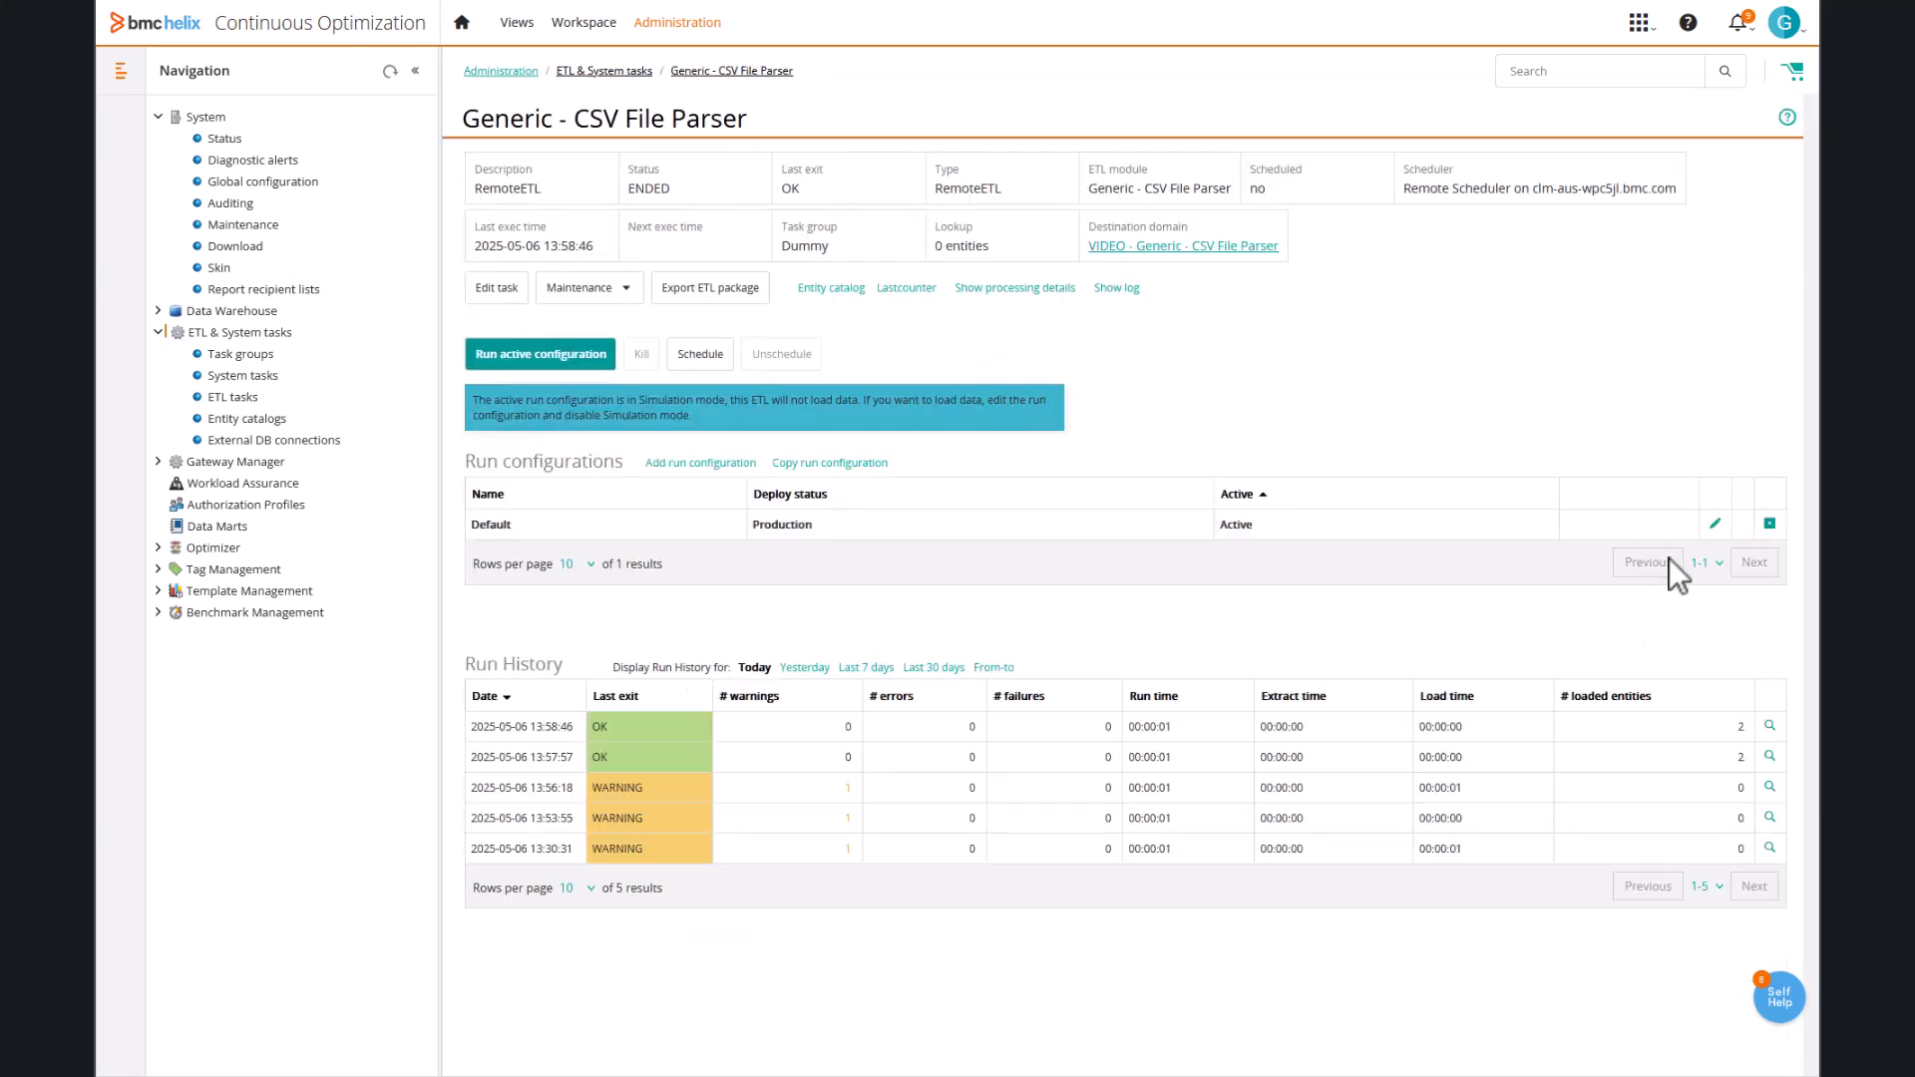
click(1714, 524)
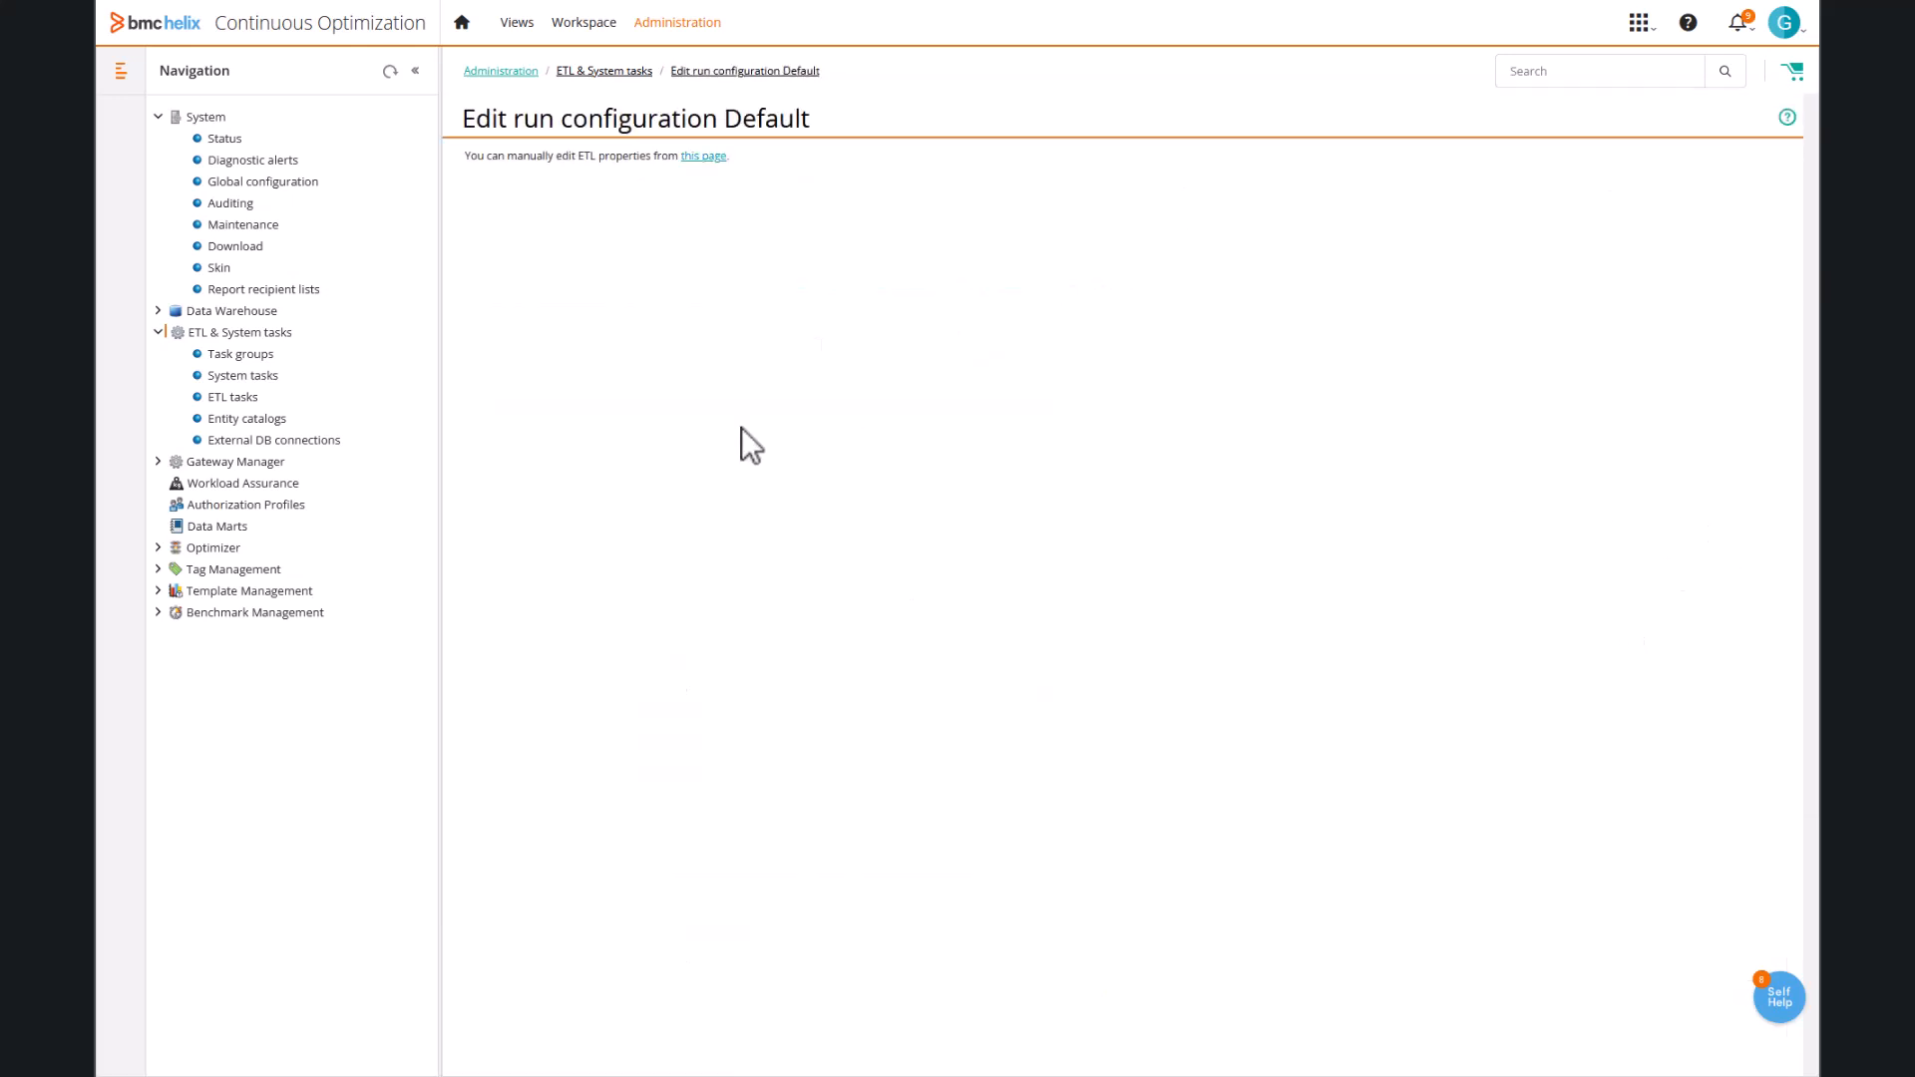
click(493, 377)
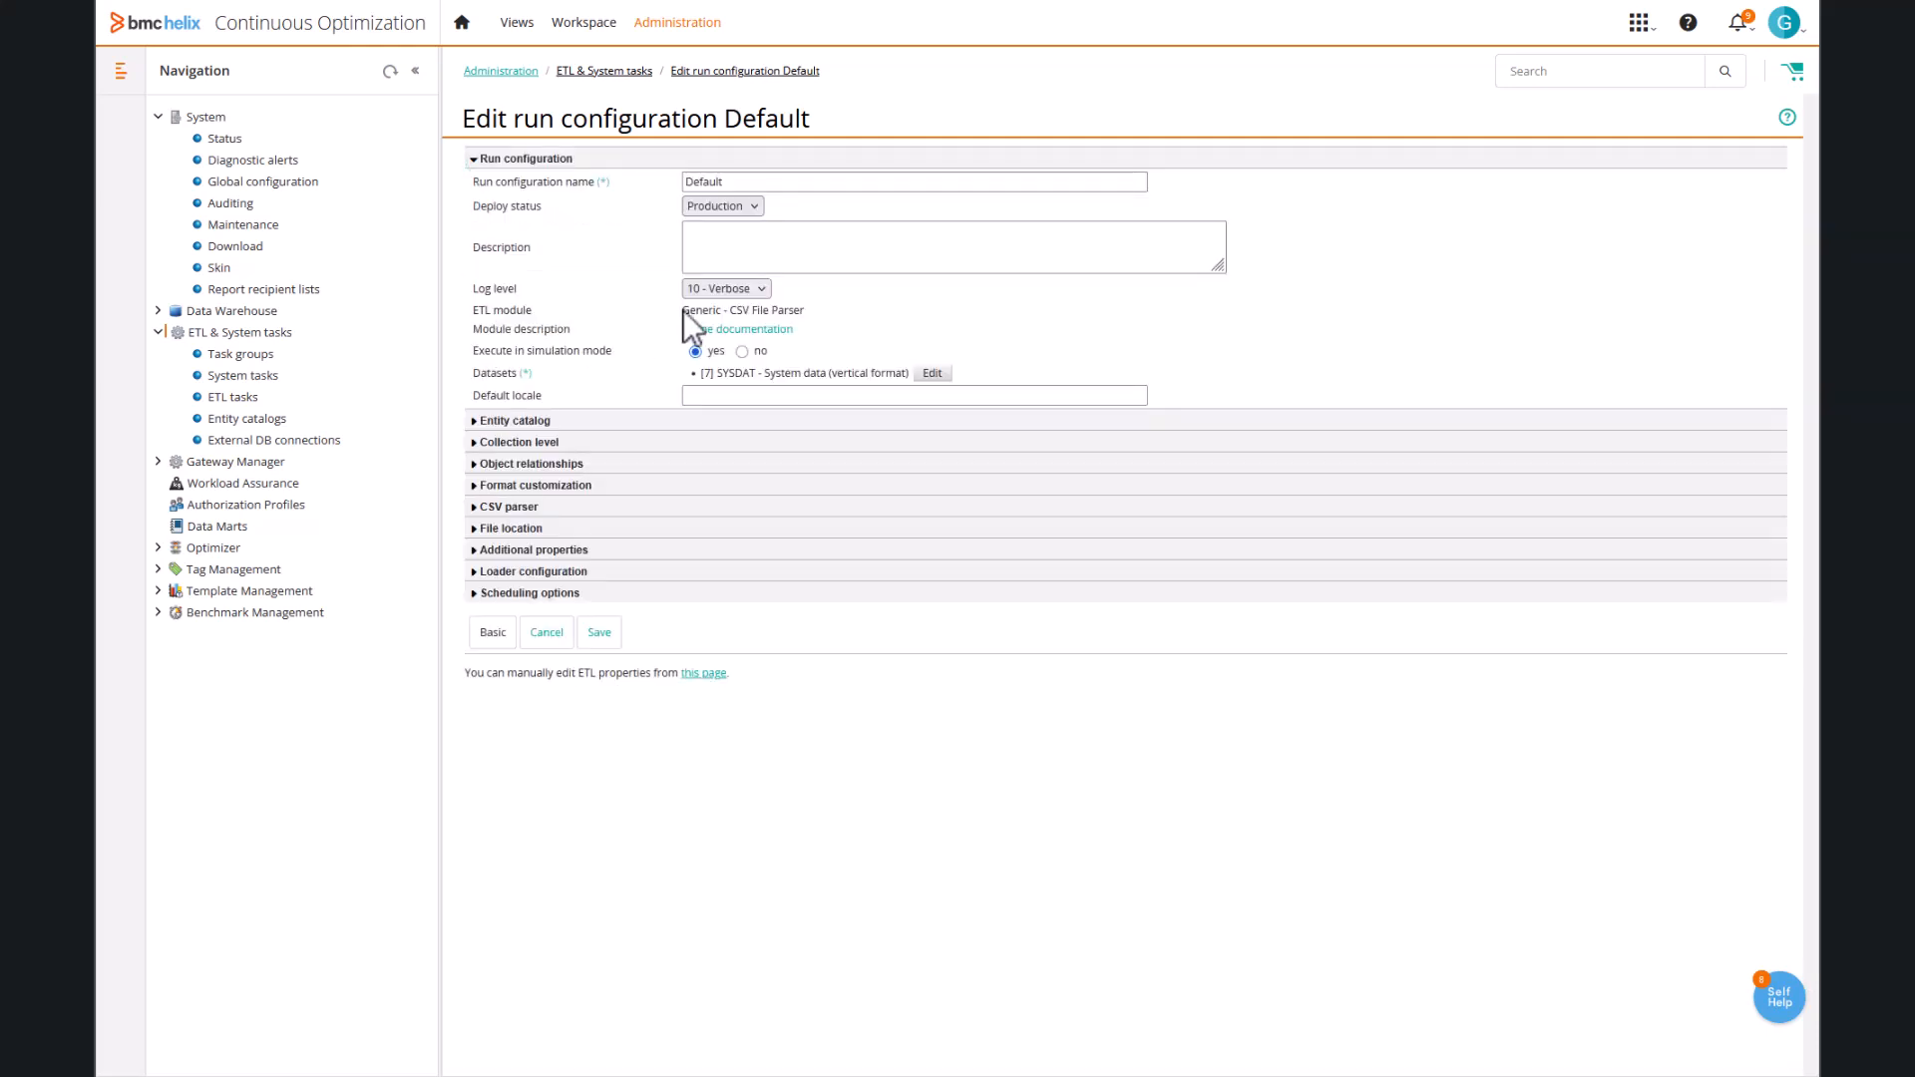
click(598, 637)
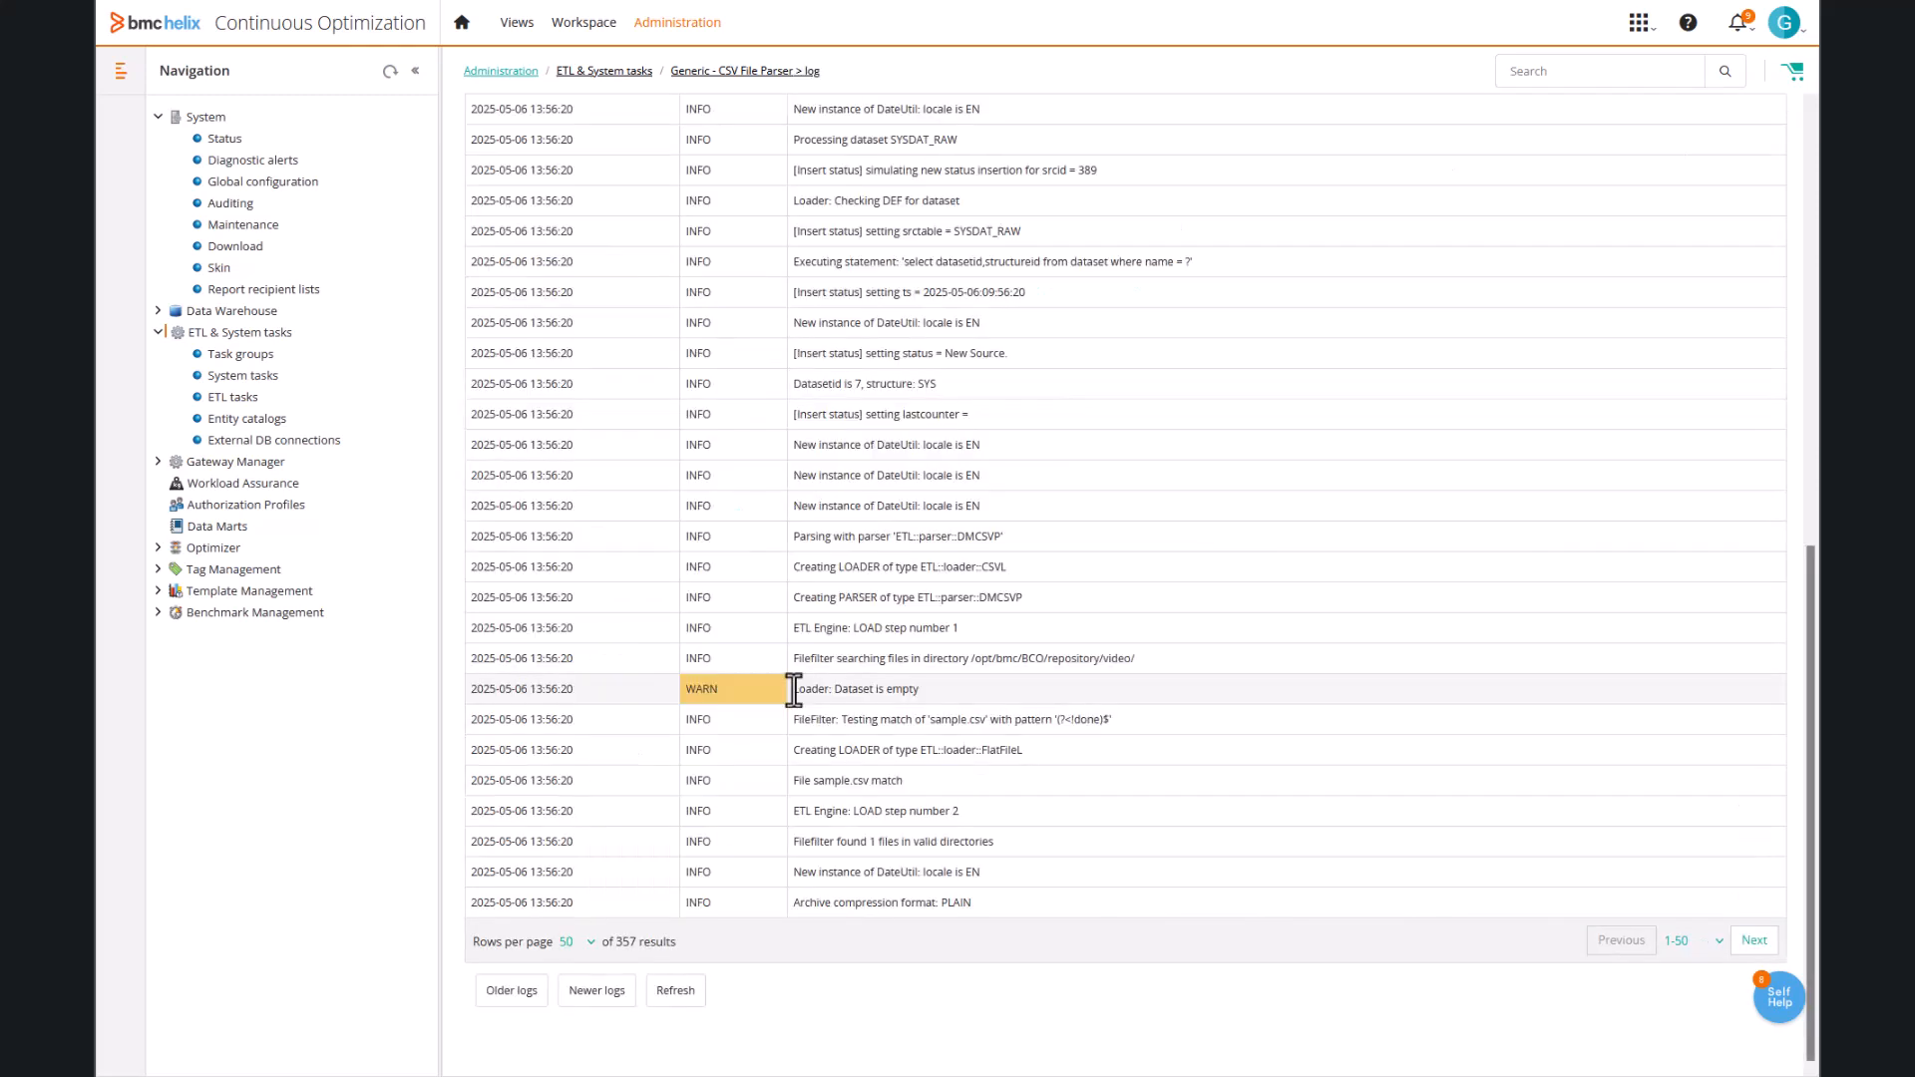
Examine log entries 51-100 of the verbose run, especially the column mapping in the "First line analyzed" message.
click(1741, 939)
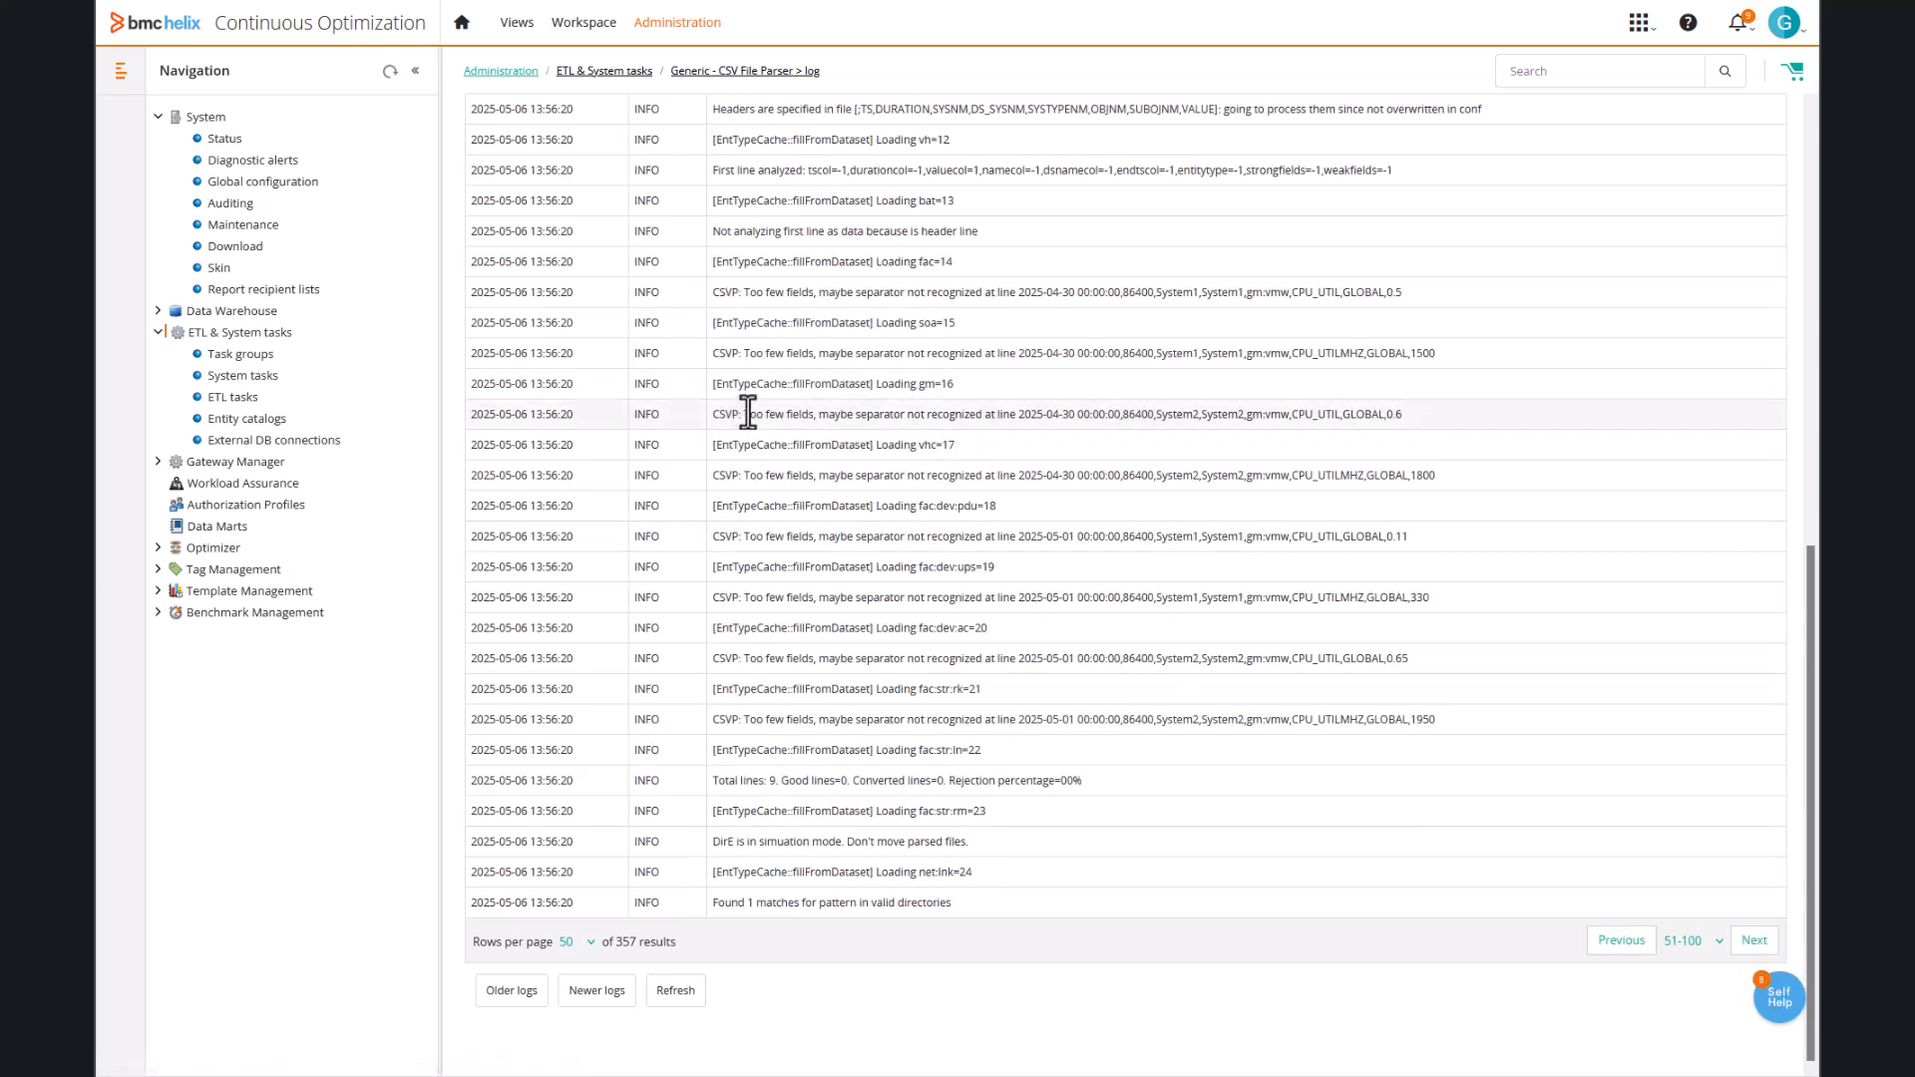
scroll(1015, 433, up, 1)
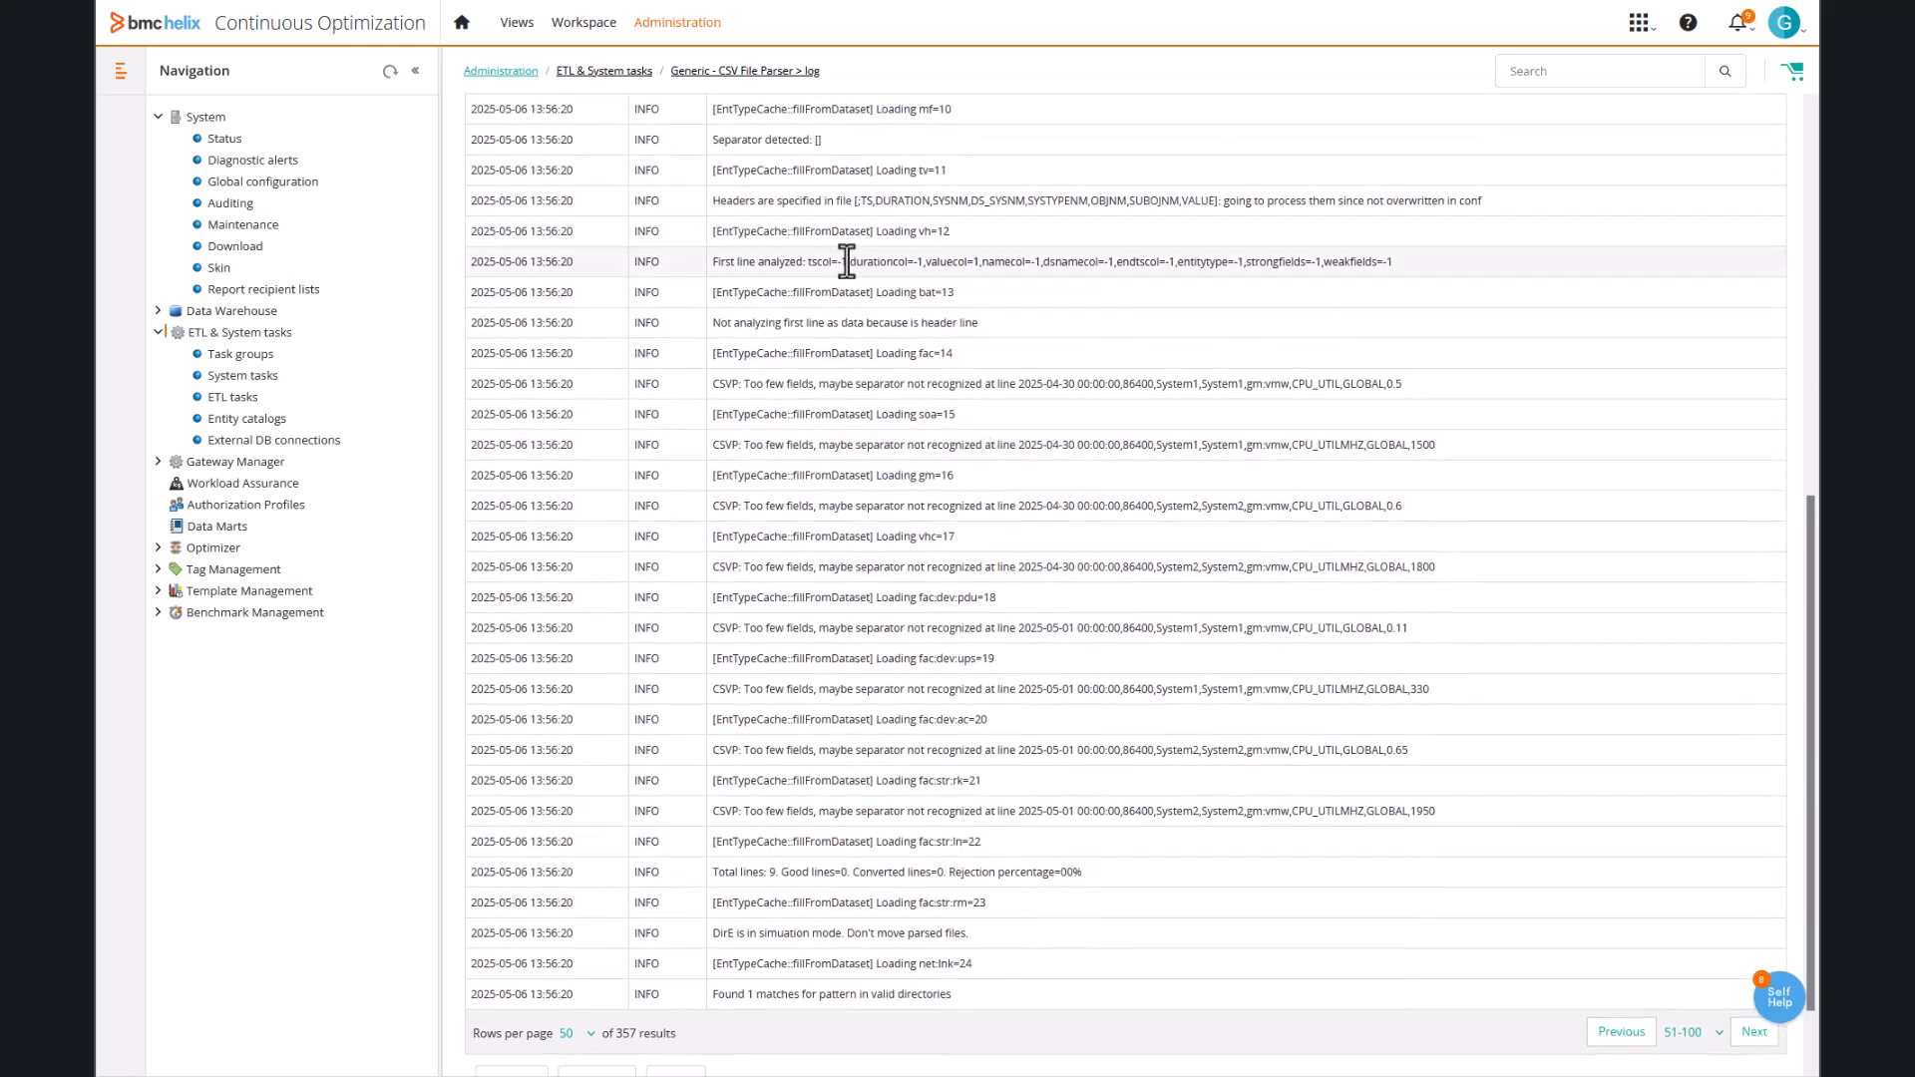
drag(816, 261, 1445, 265)
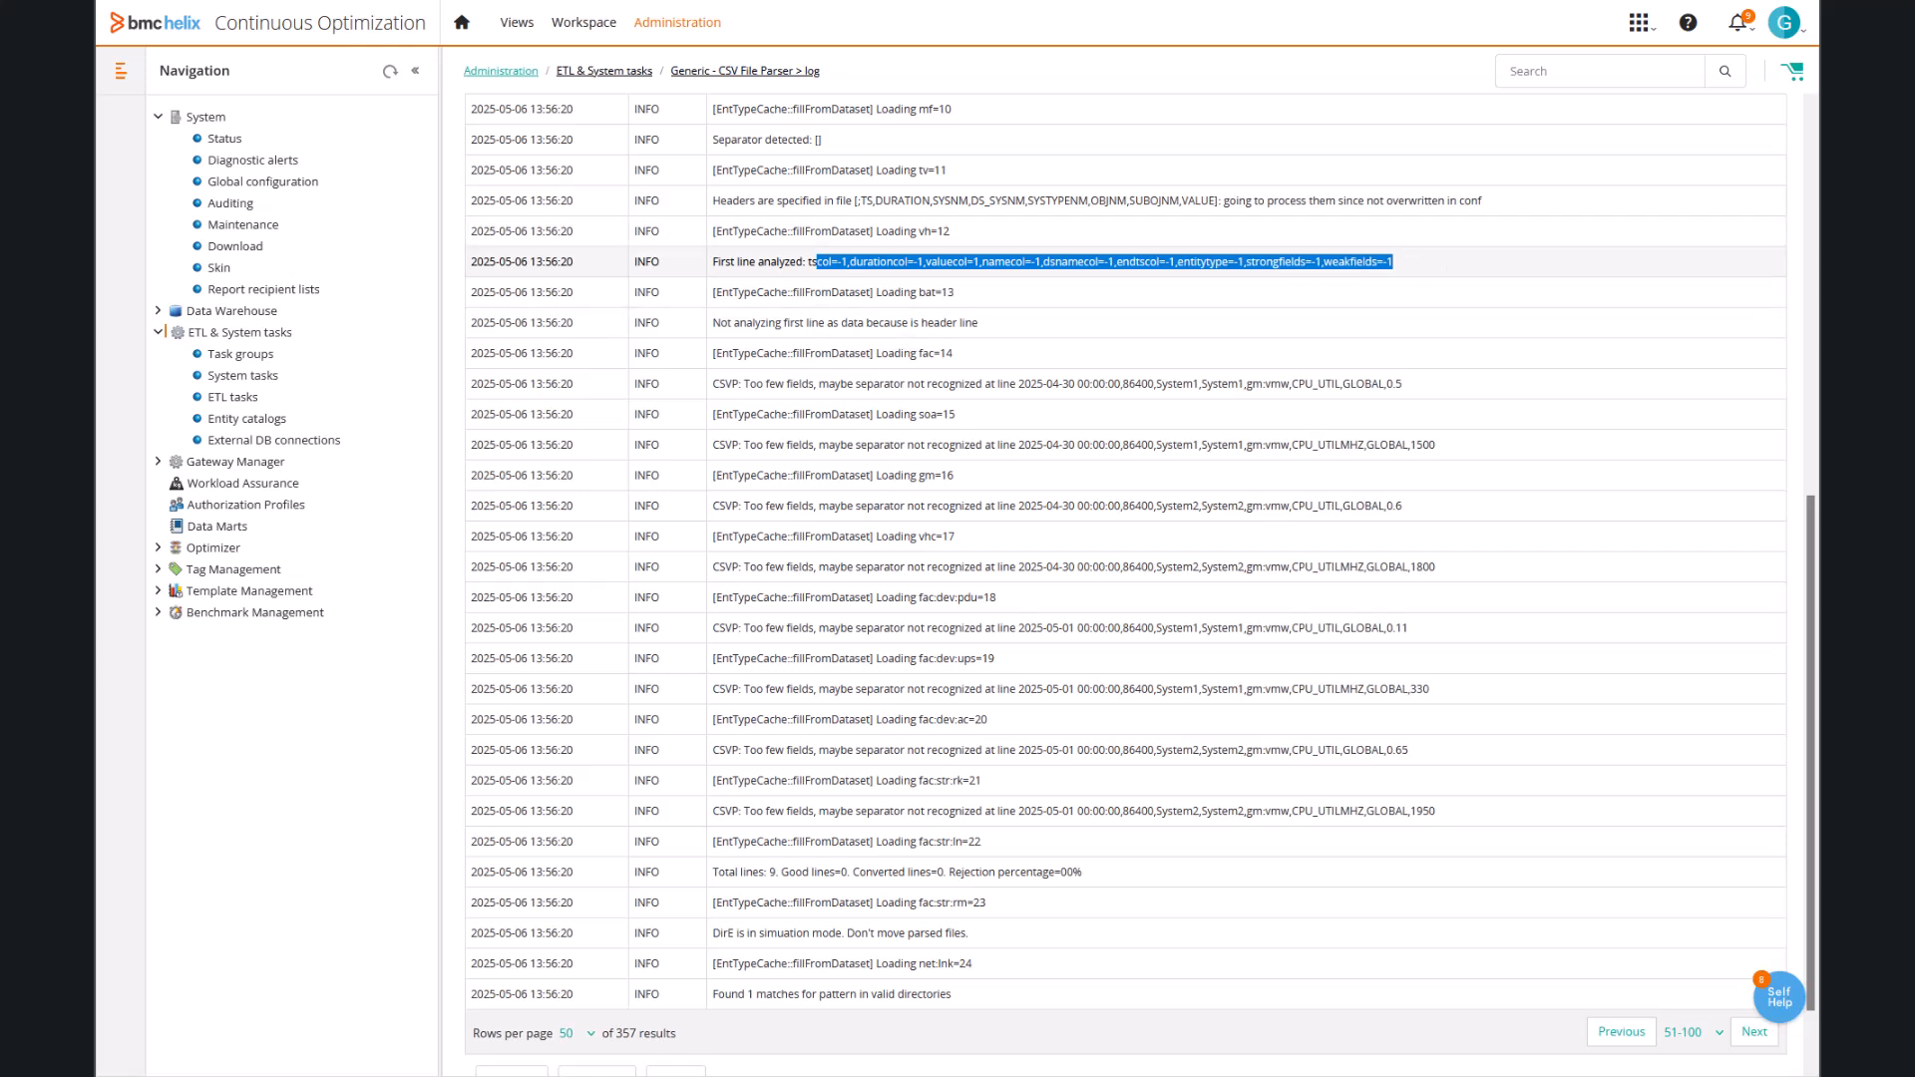
Switch to the Solar-PuTTY terminal to check the dos2unix conversion of sample.csv, and return to the task log.
key(alt+Tab)
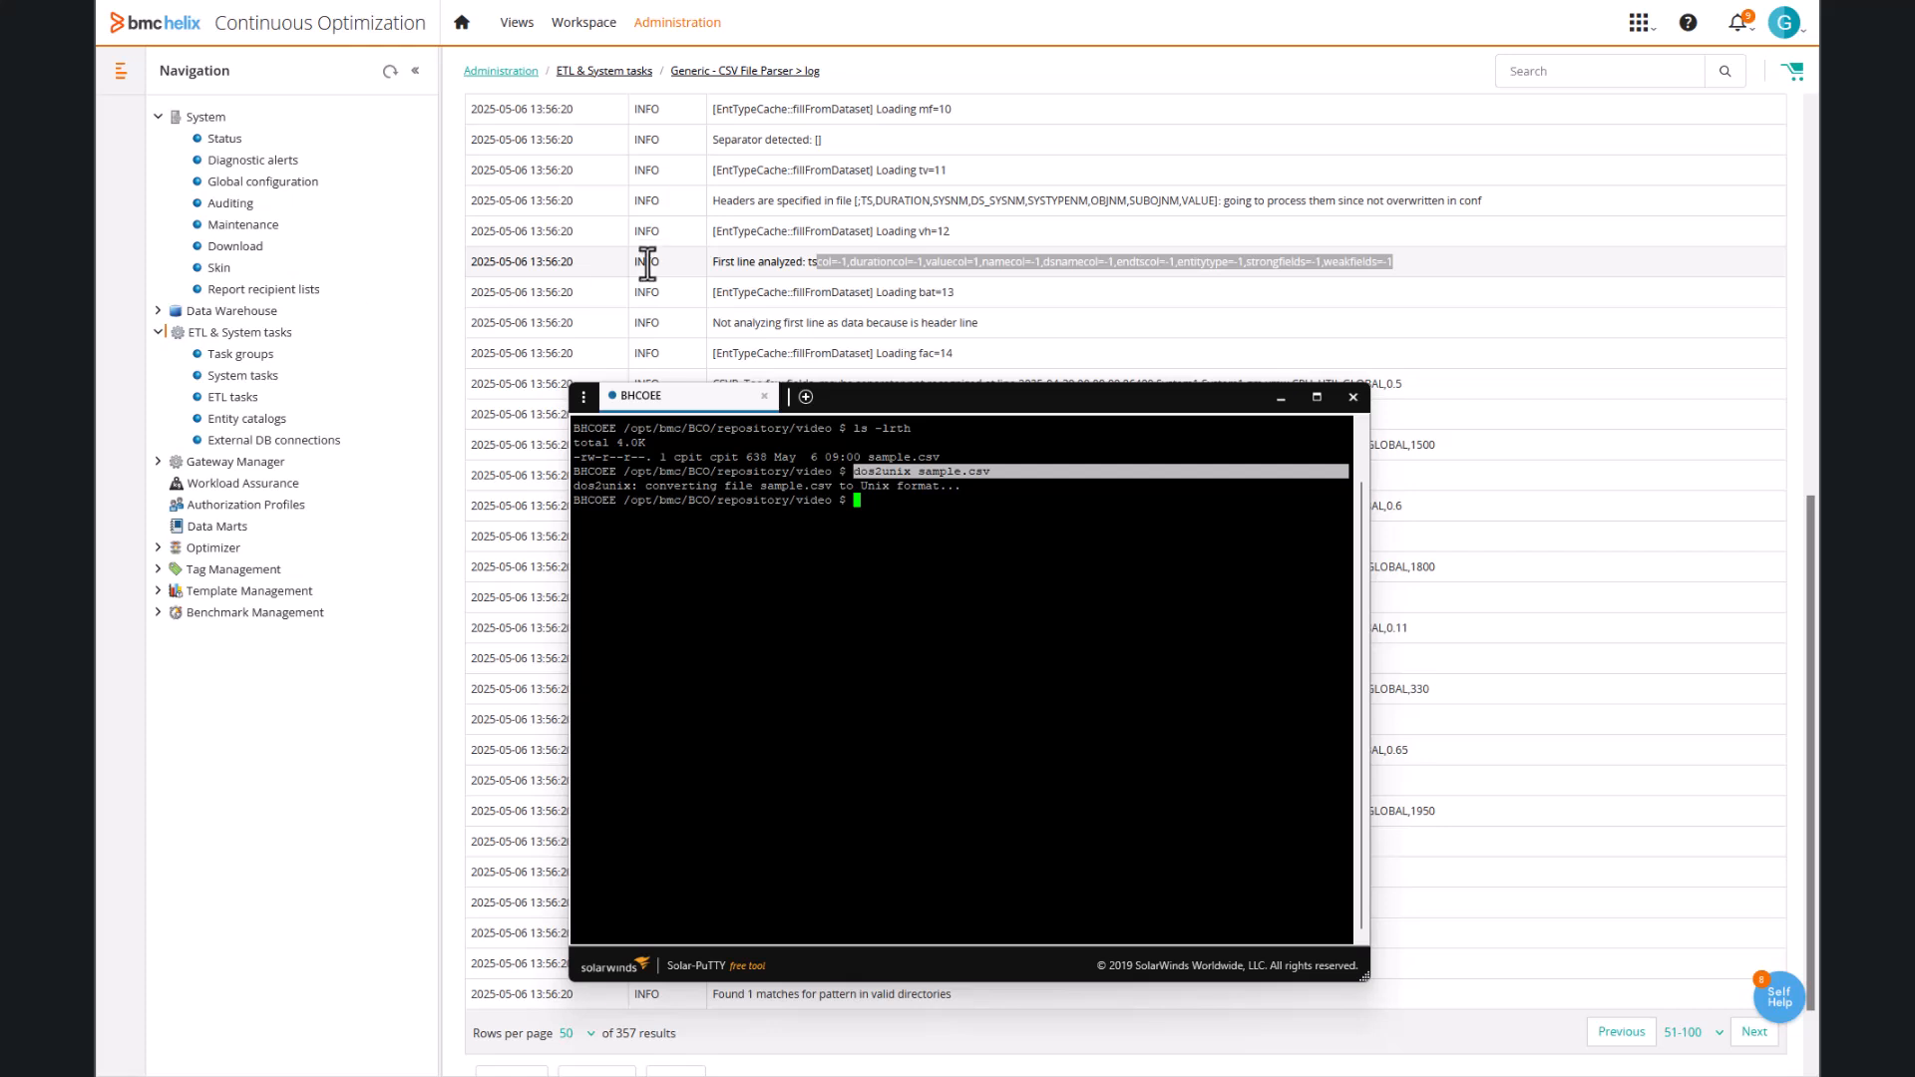
click(716, 349)
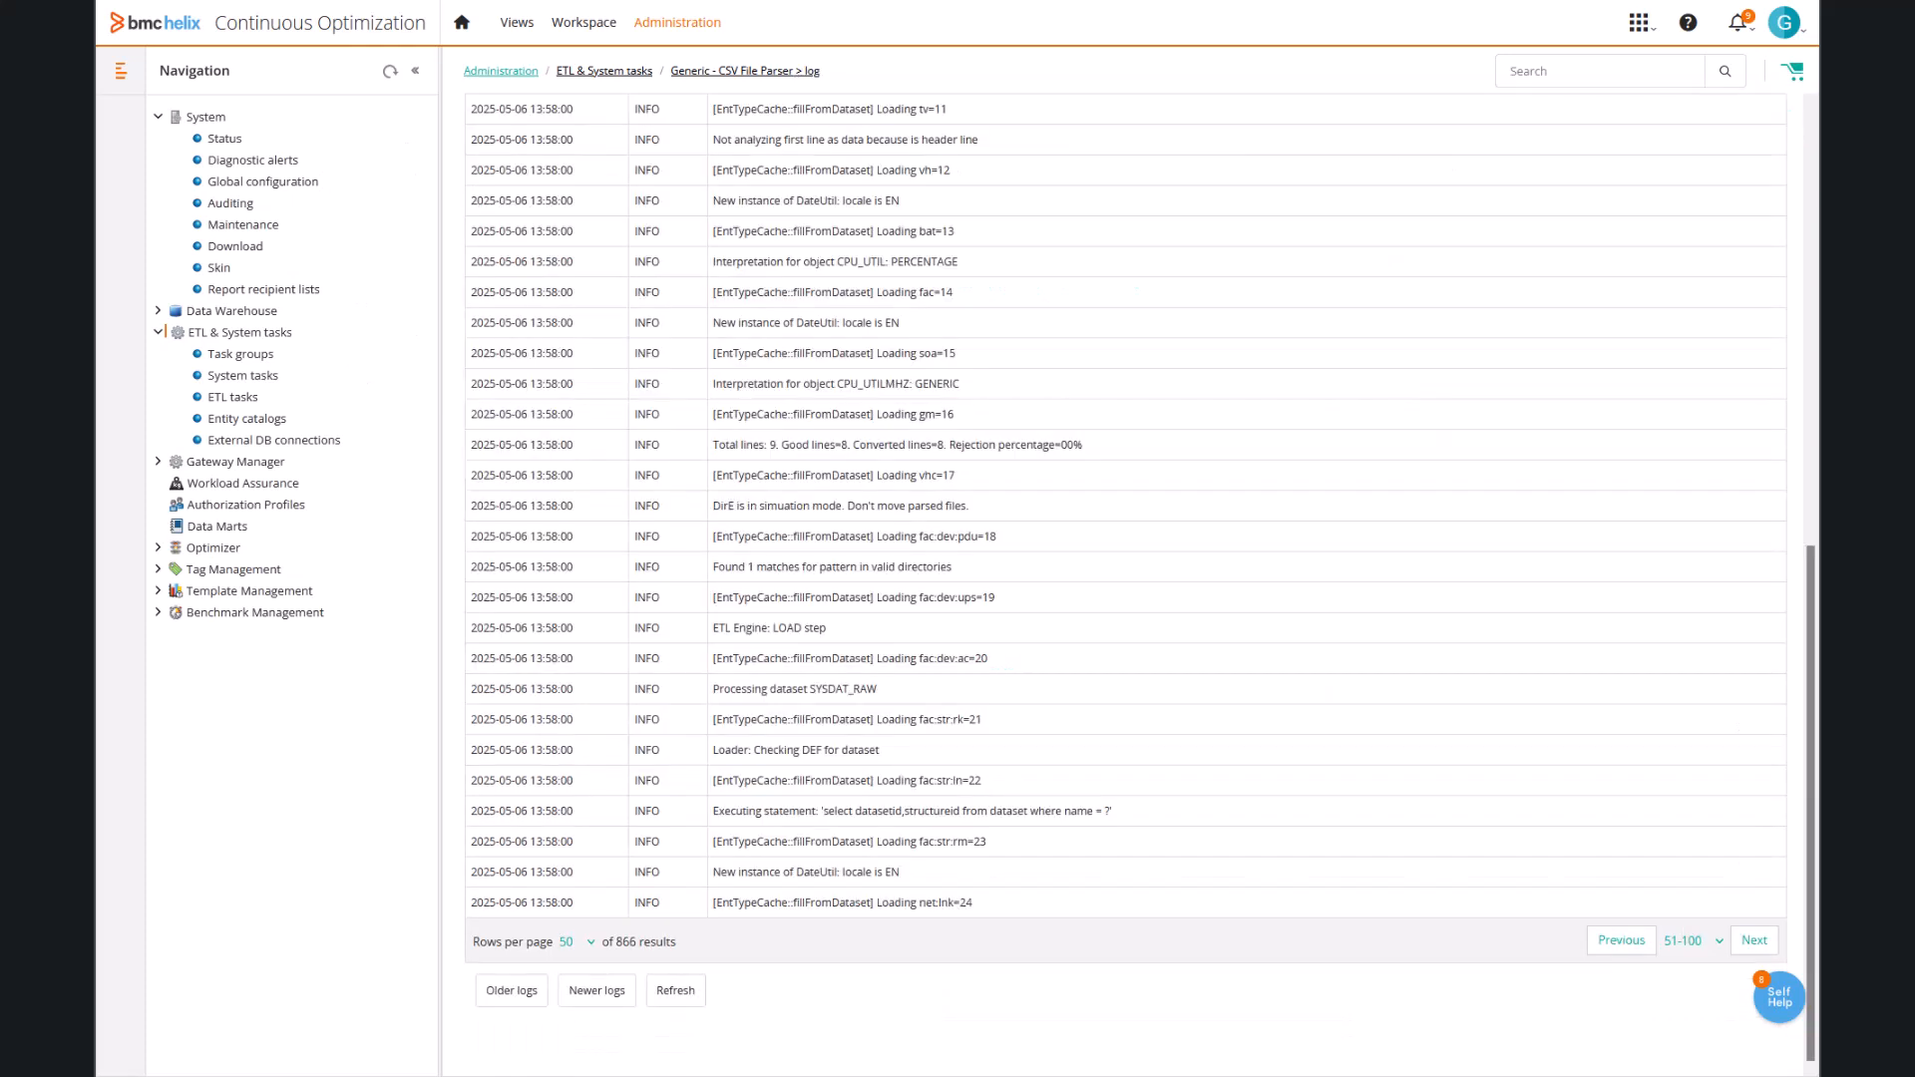
Show log entries 851-866 of the rerun and check the task's final exit code.
double_click(624, 941)
click(1718, 941)
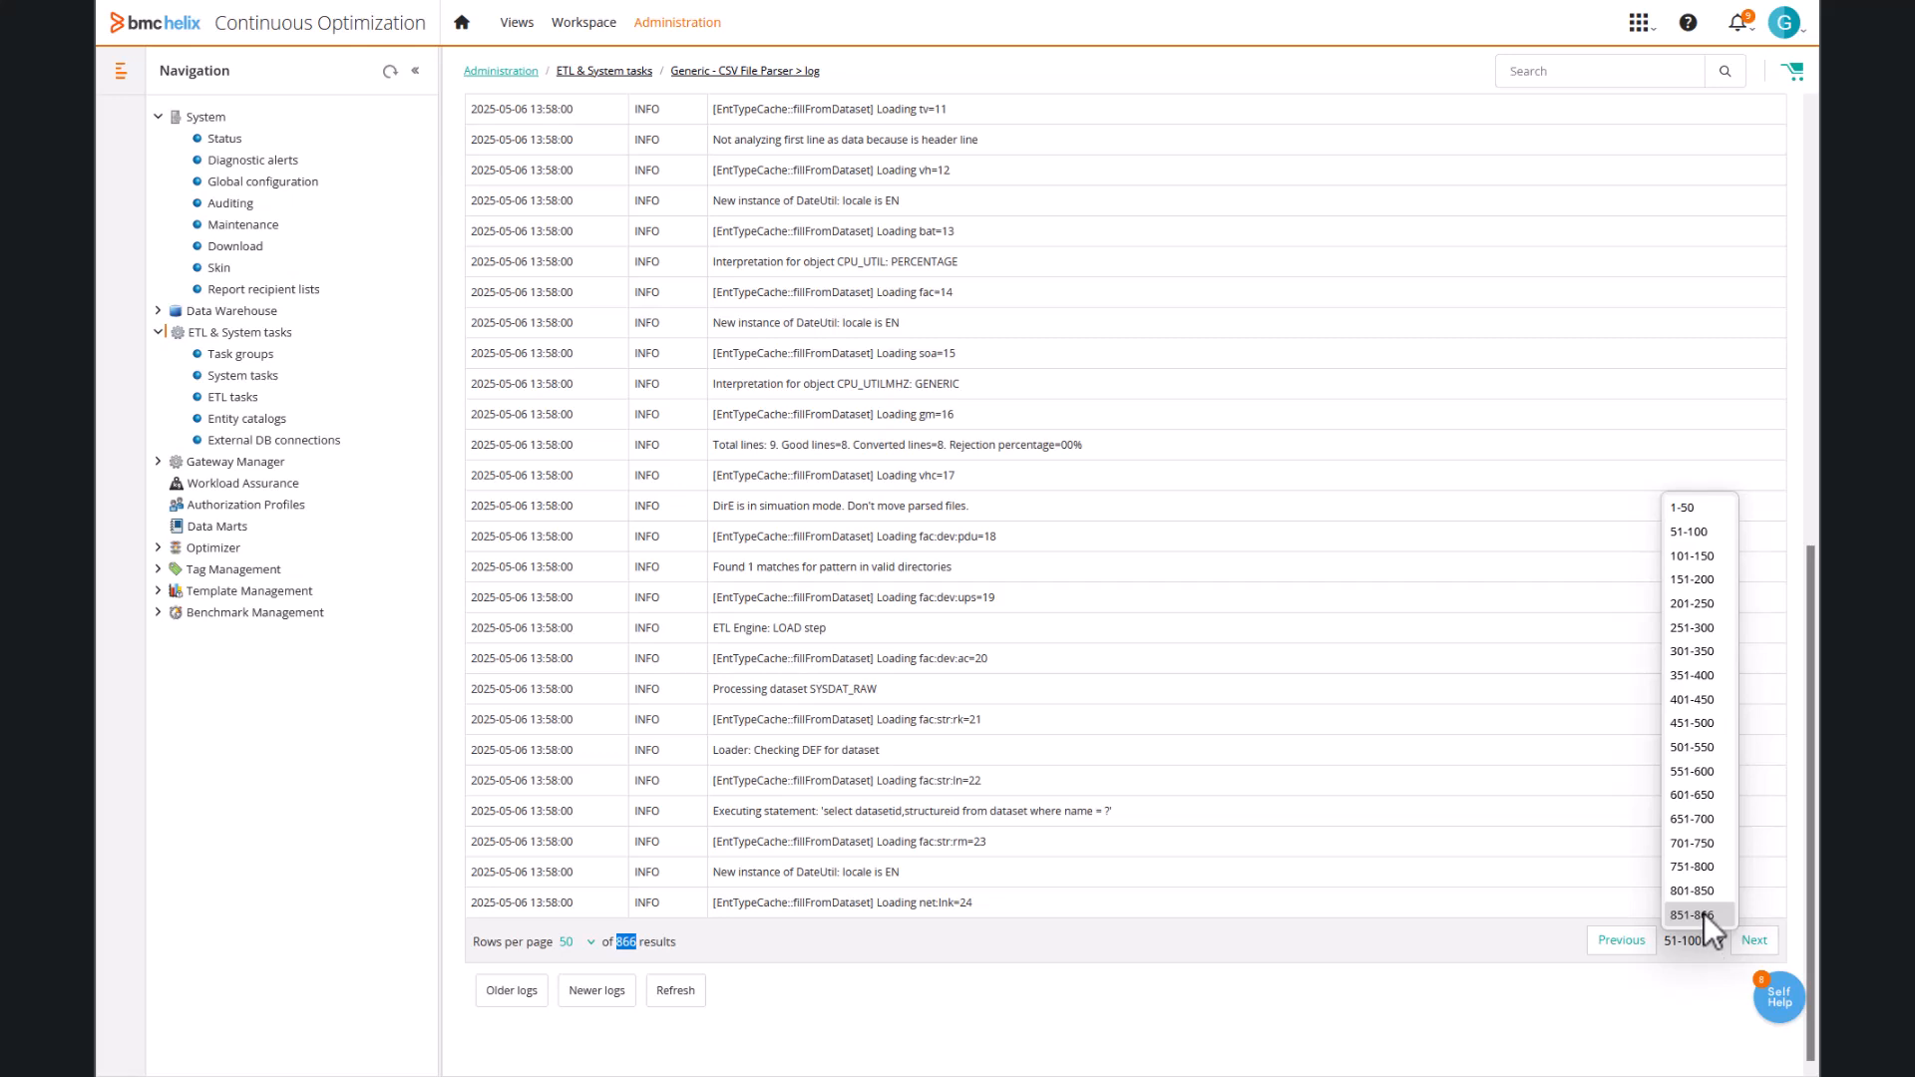
click(1703, 912)
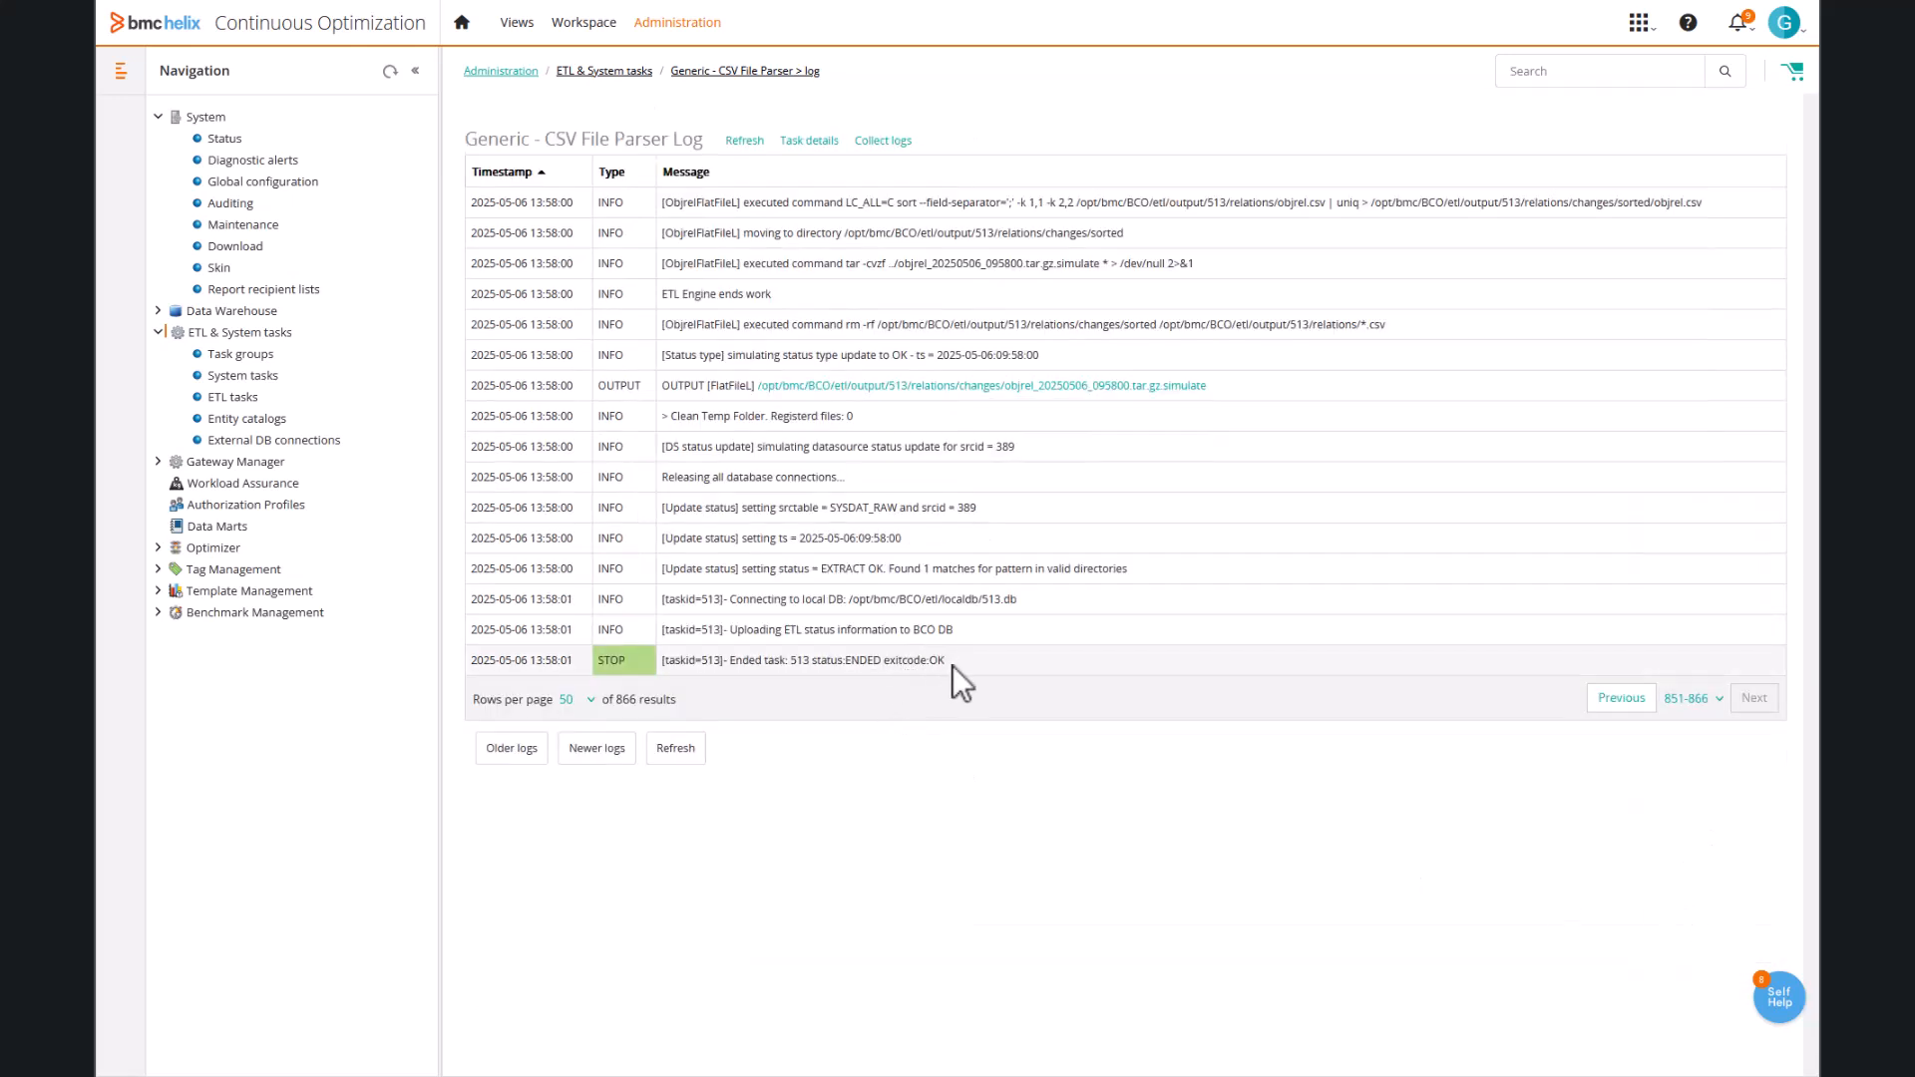
drag(950, 662, 808, 664)
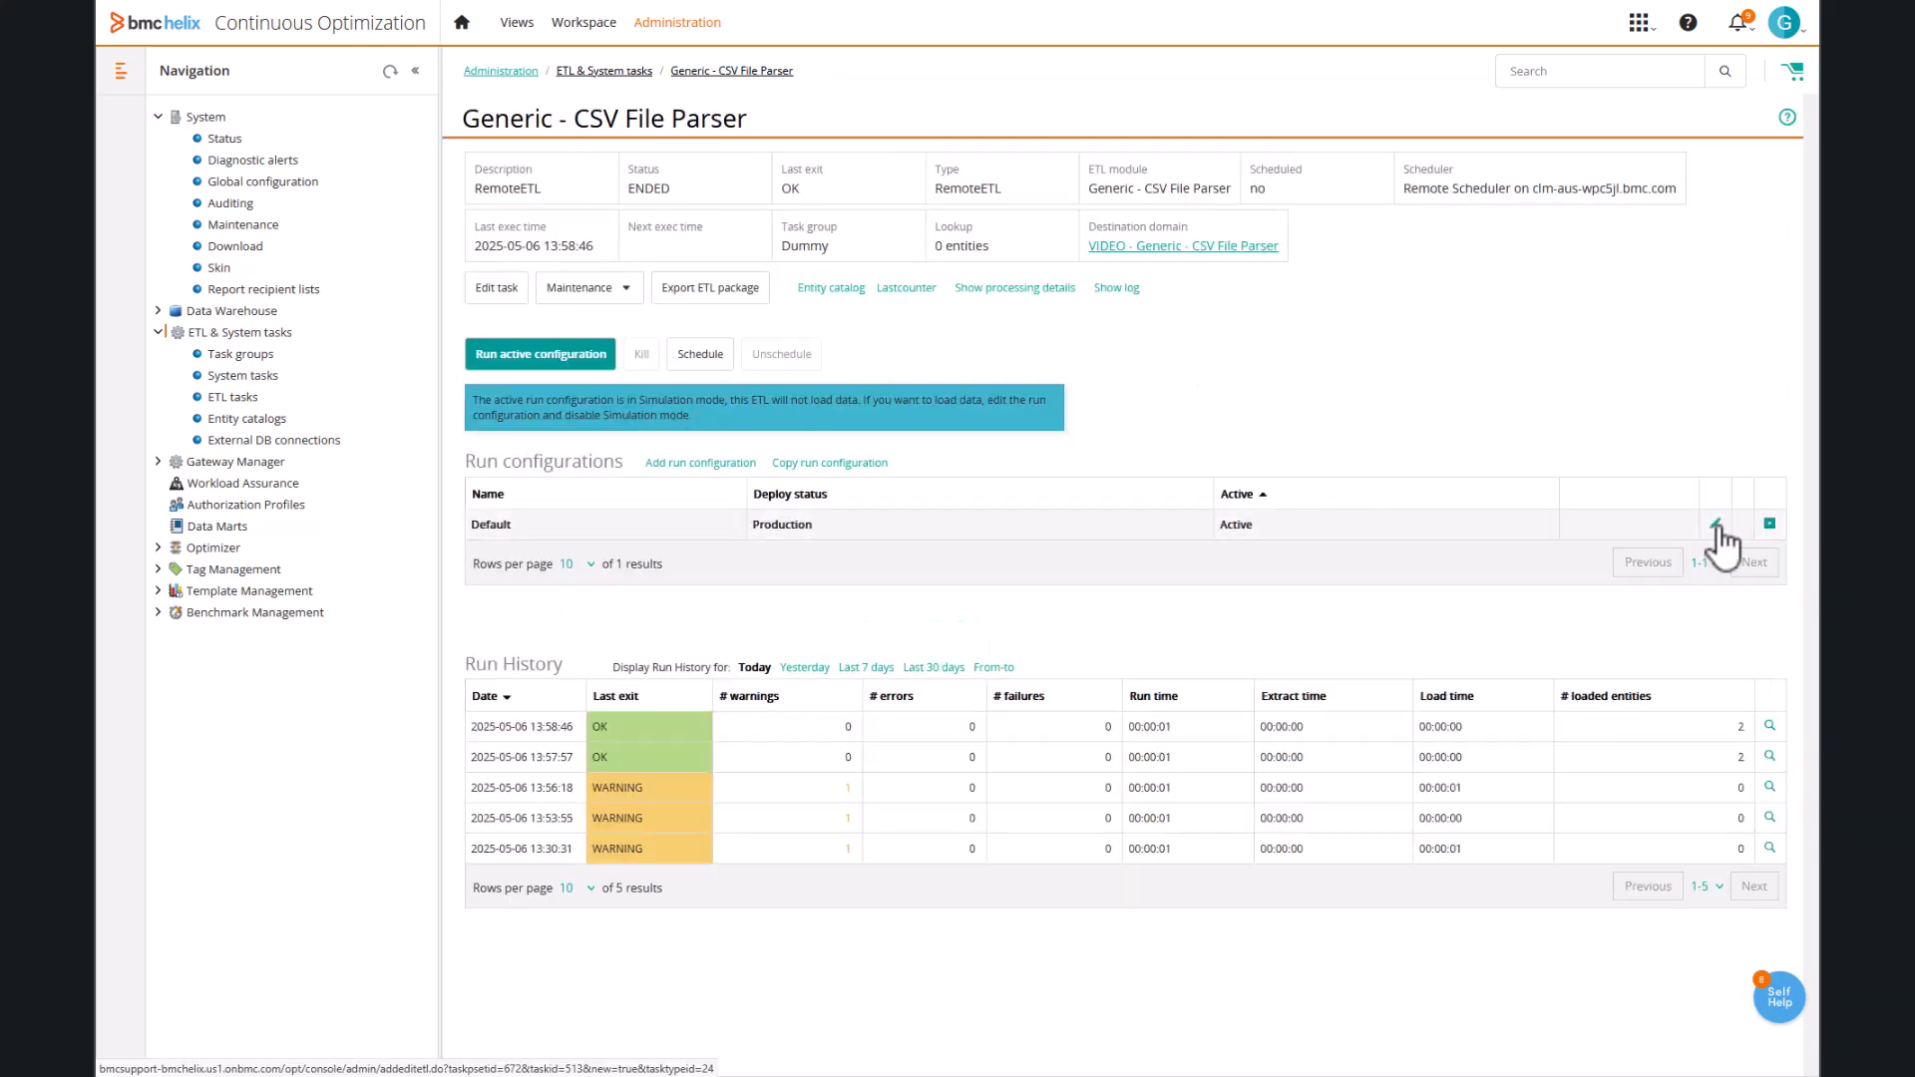
Turn off simulation mode in the Default run configuration, show its advanced settings, and save it.
click(1719, 539)
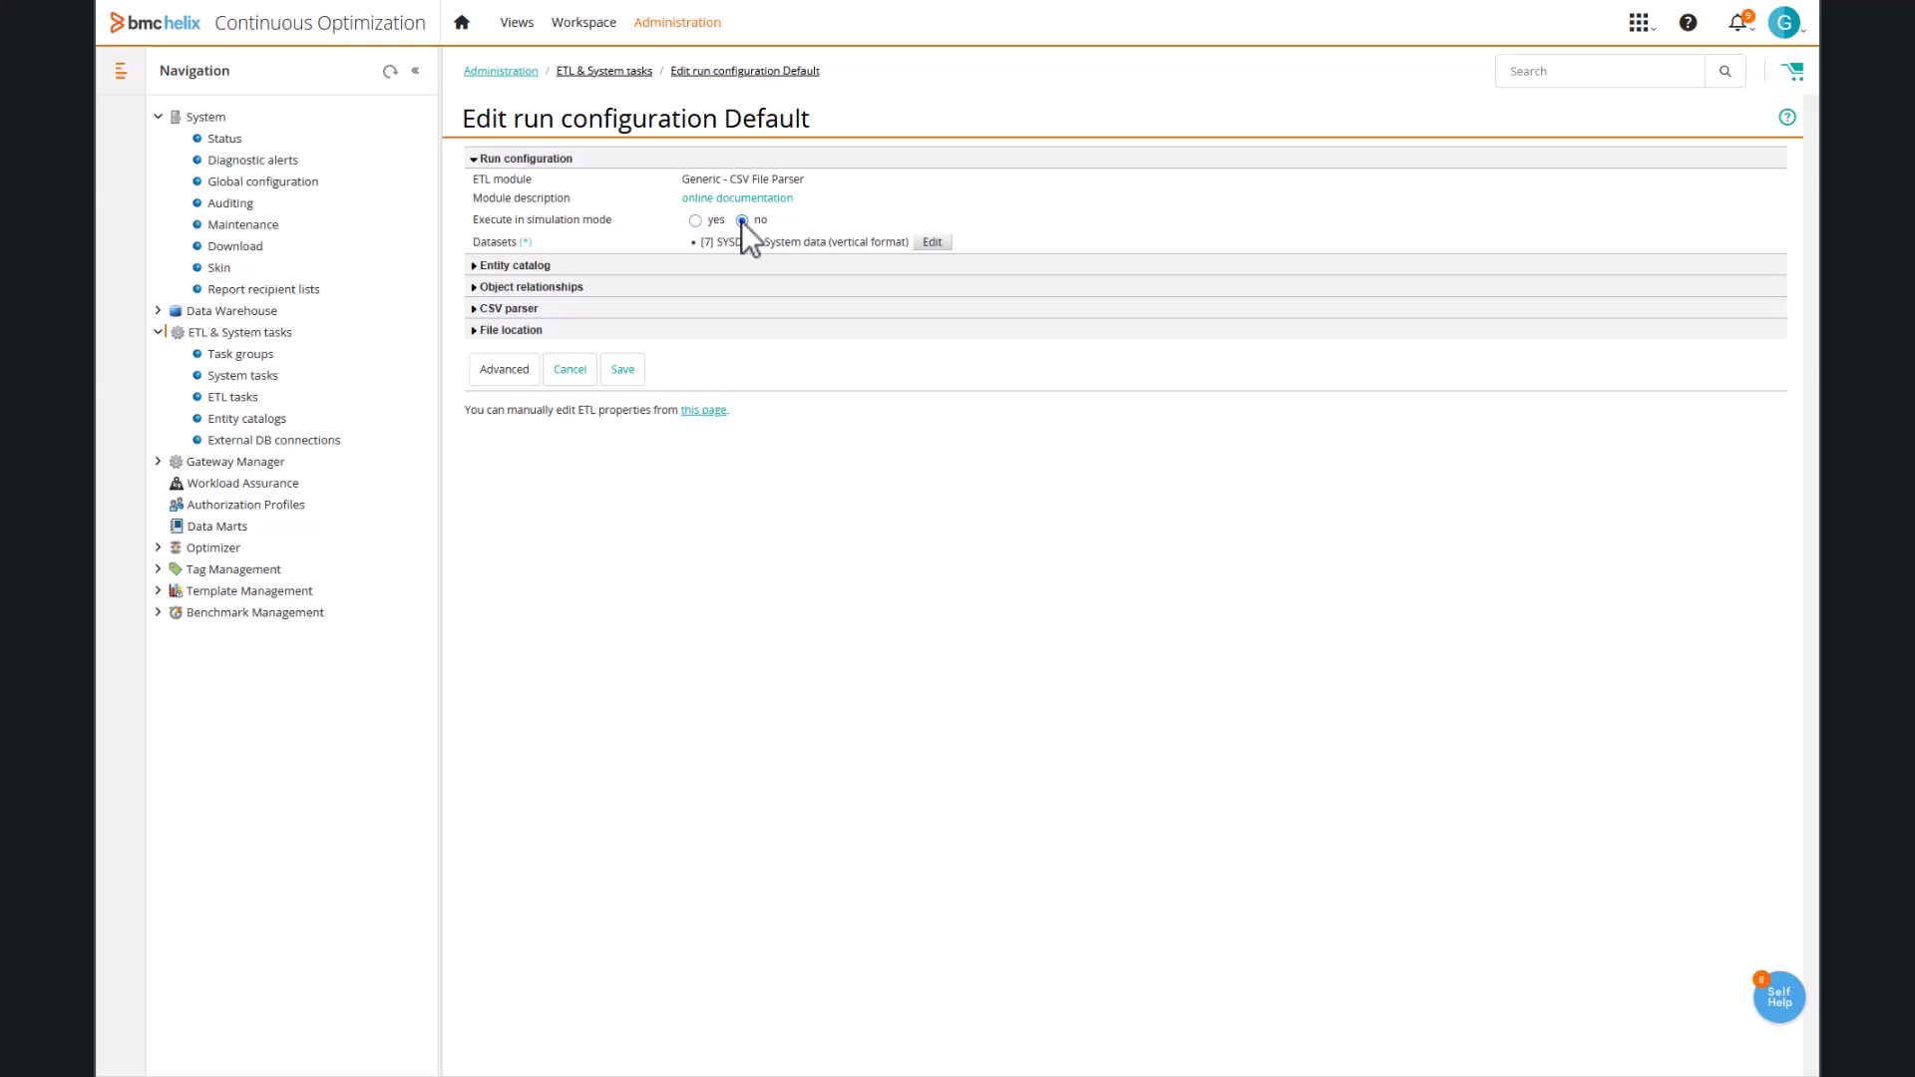
click(729, 296)
click(712, 335)
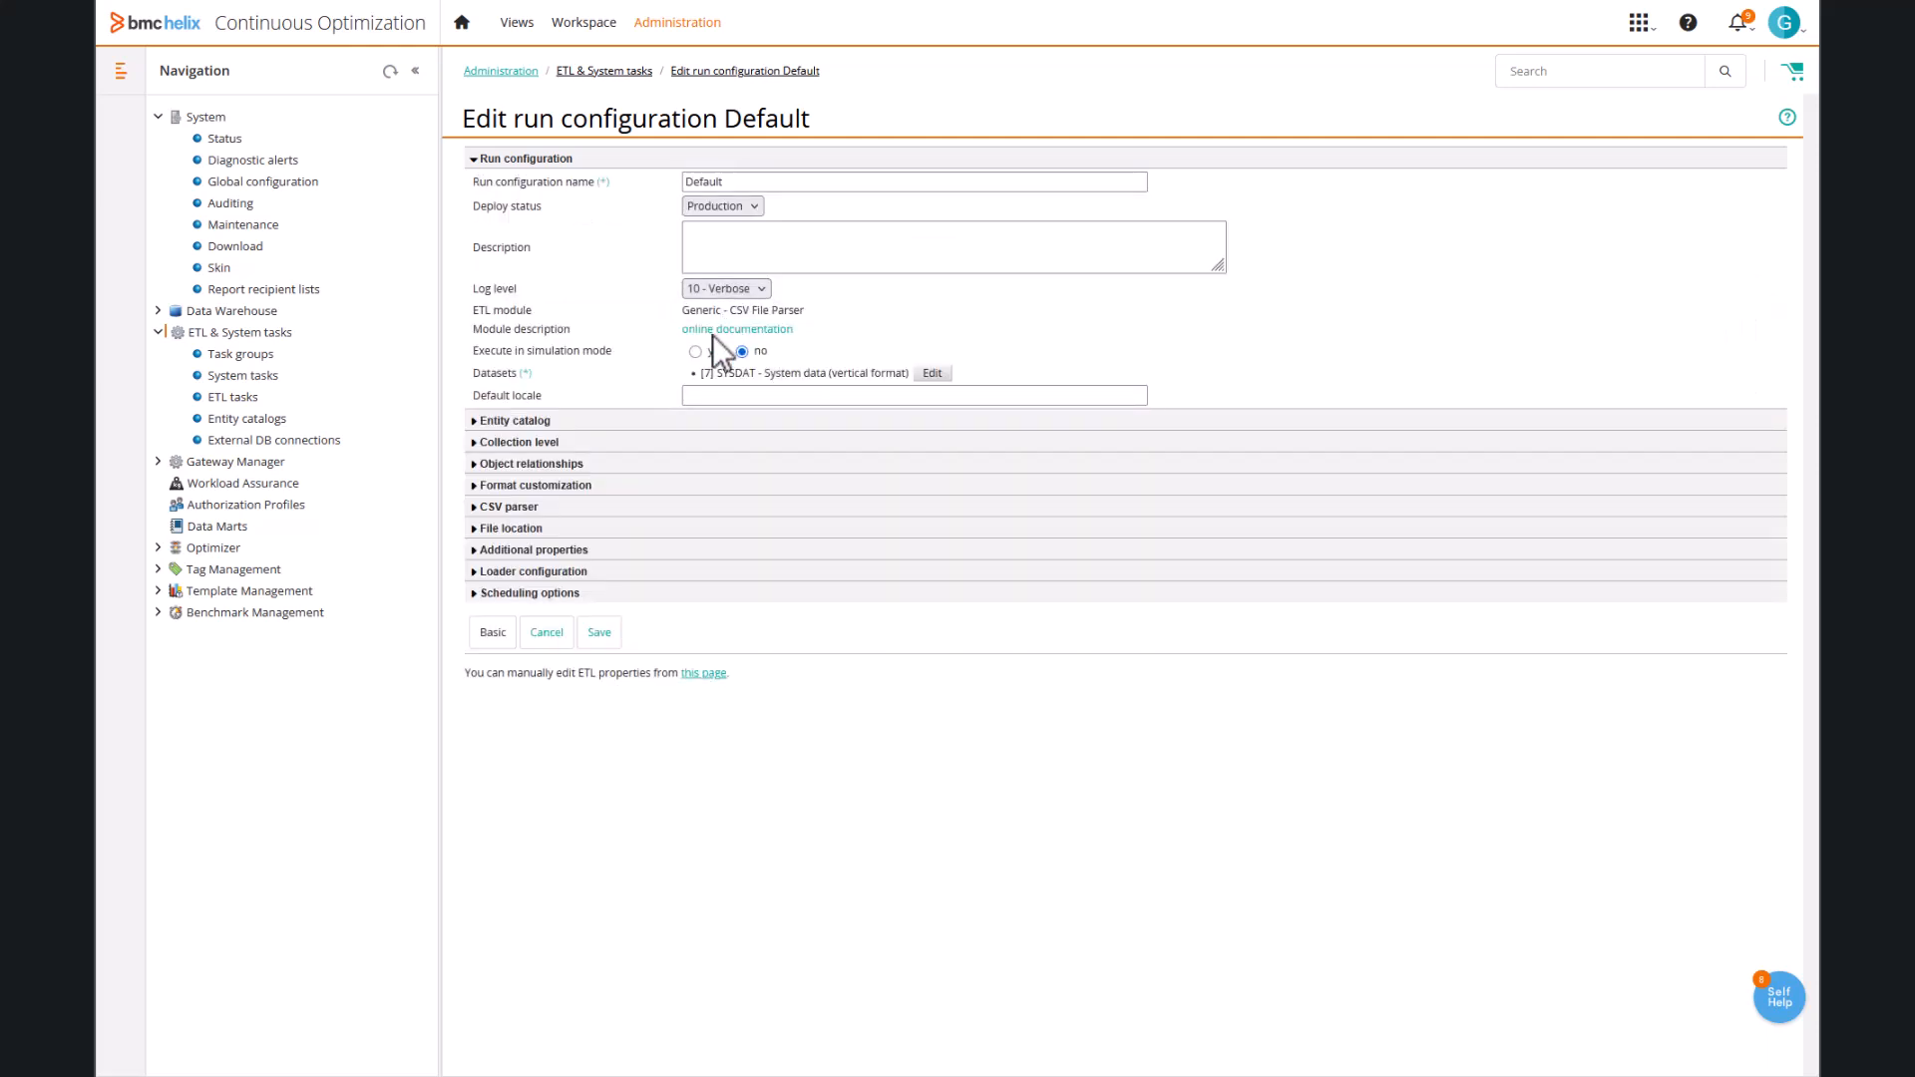
click(598, 636)
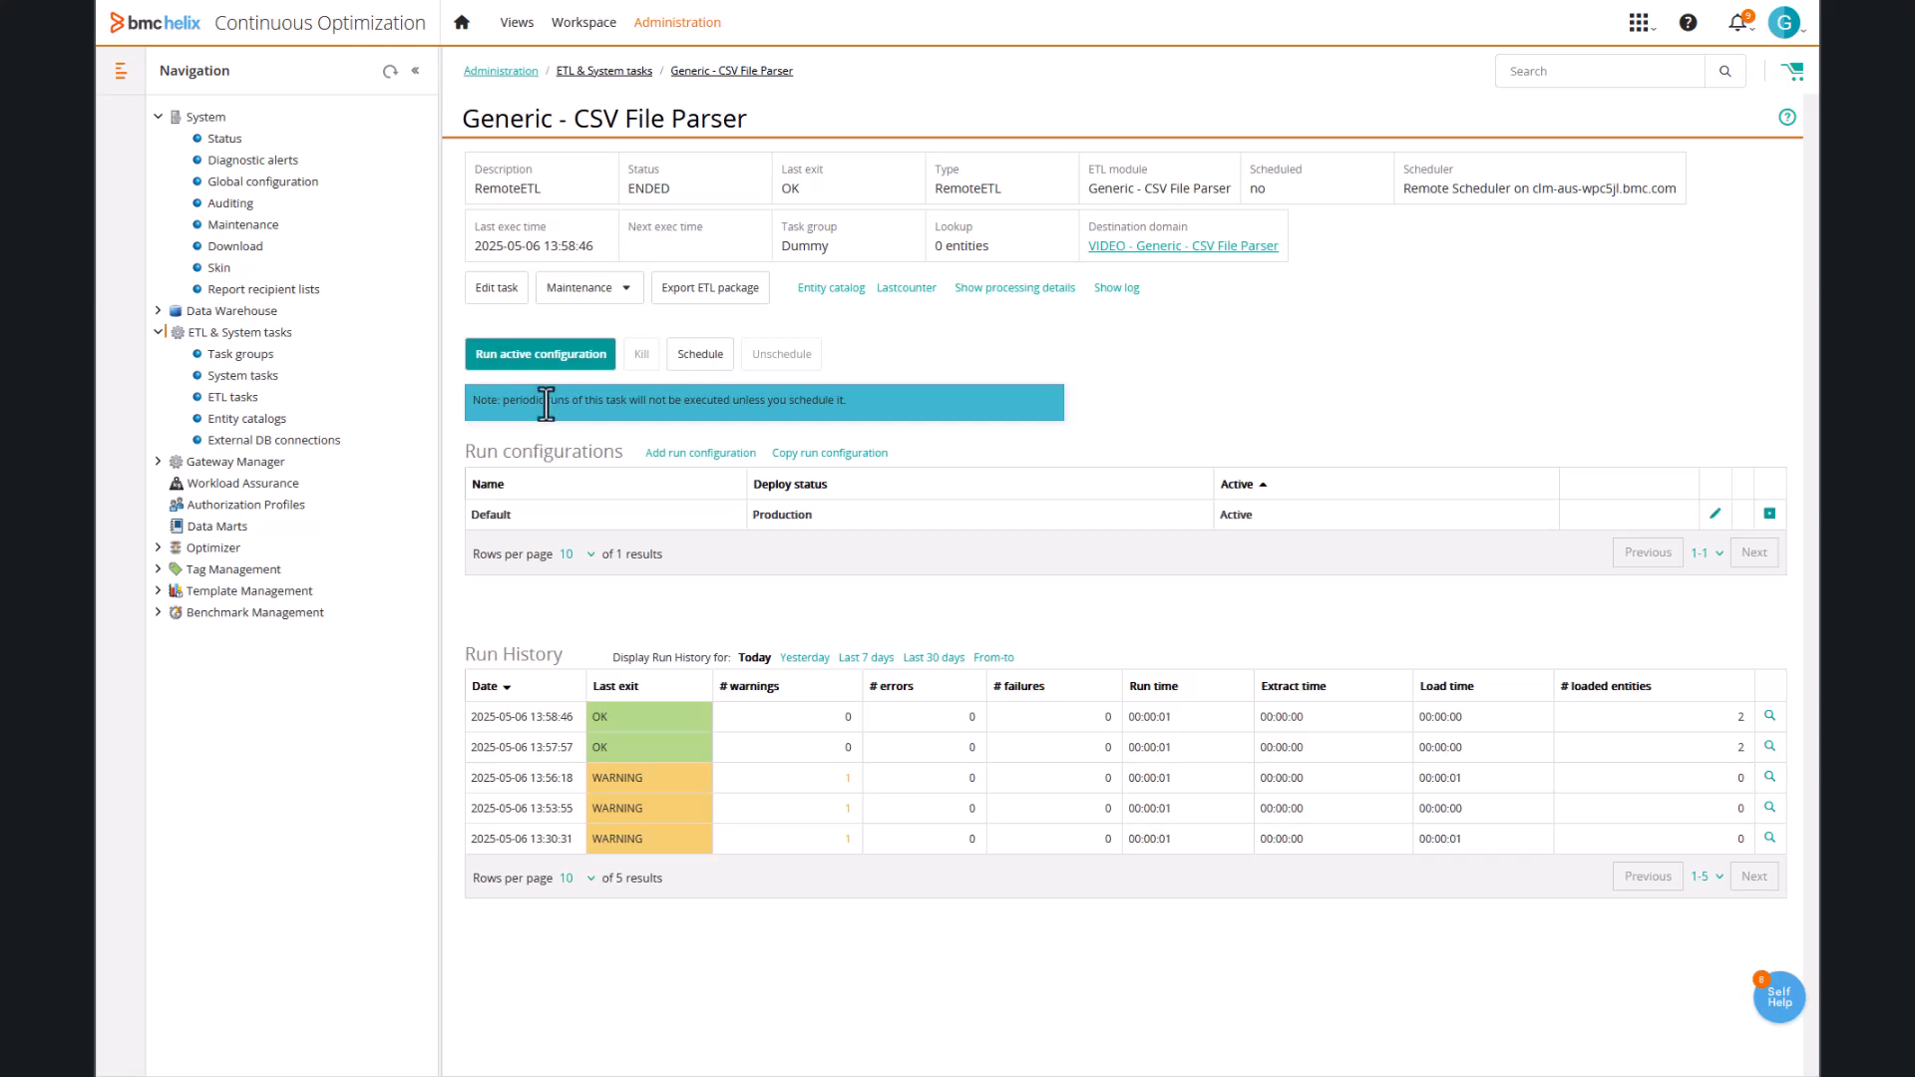
Run the active configuration without simulation and review the log's dataset size and written OBJREL lines.
click(544, 354)
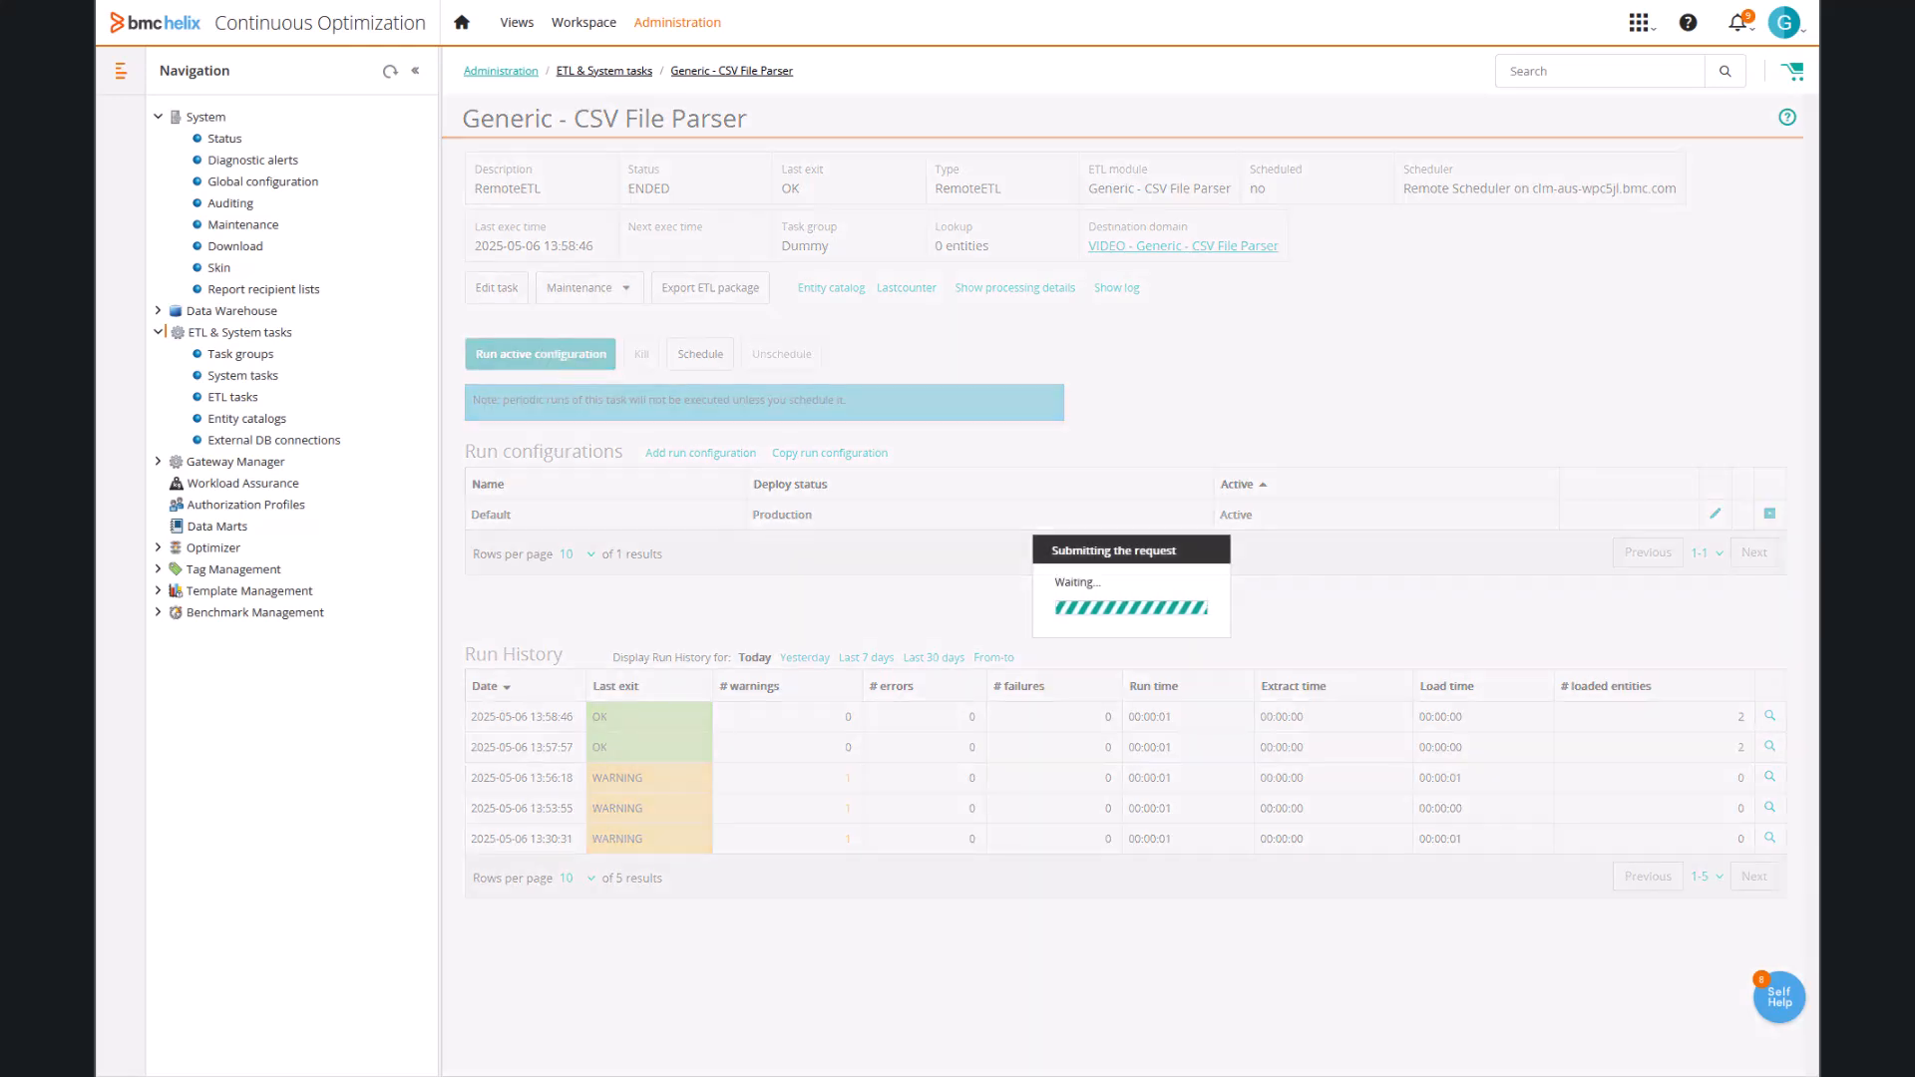
drag(912, 536, 766, 537)
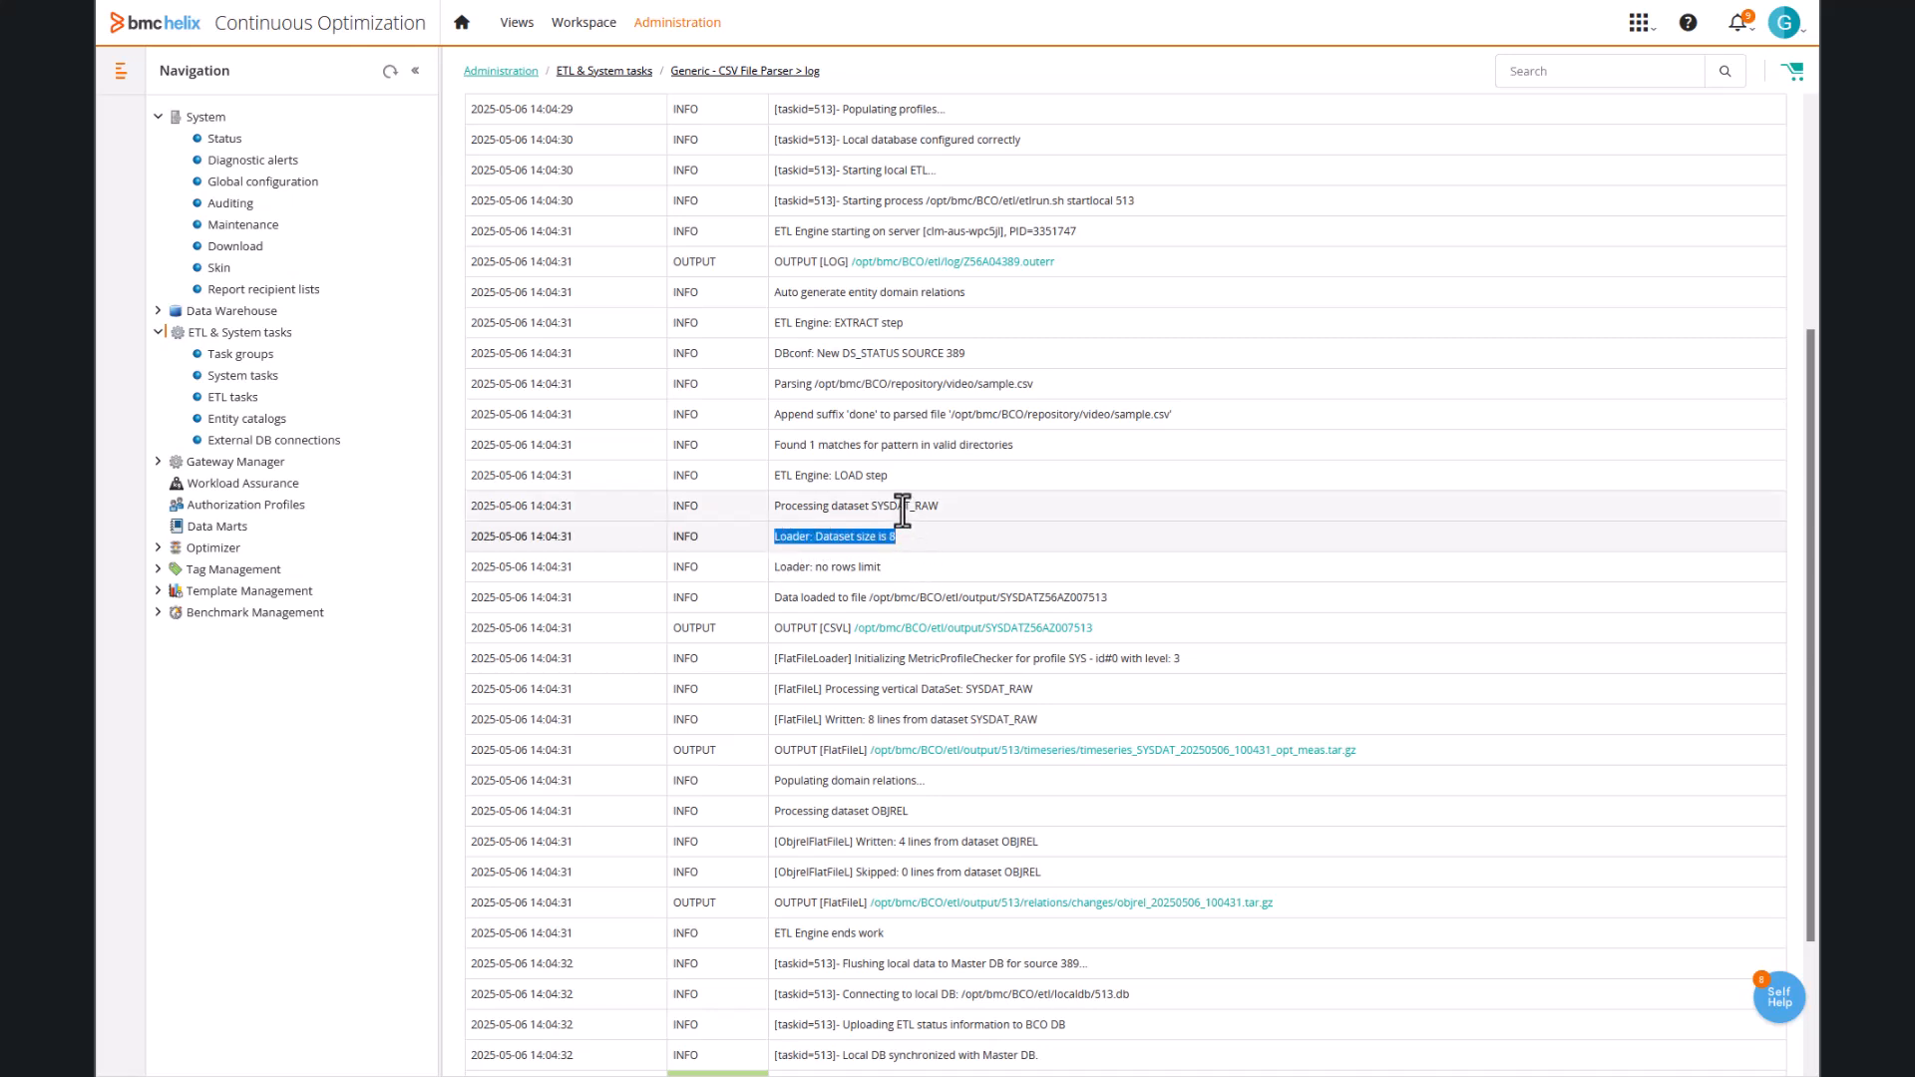
scroll(903, 509, down, 2)
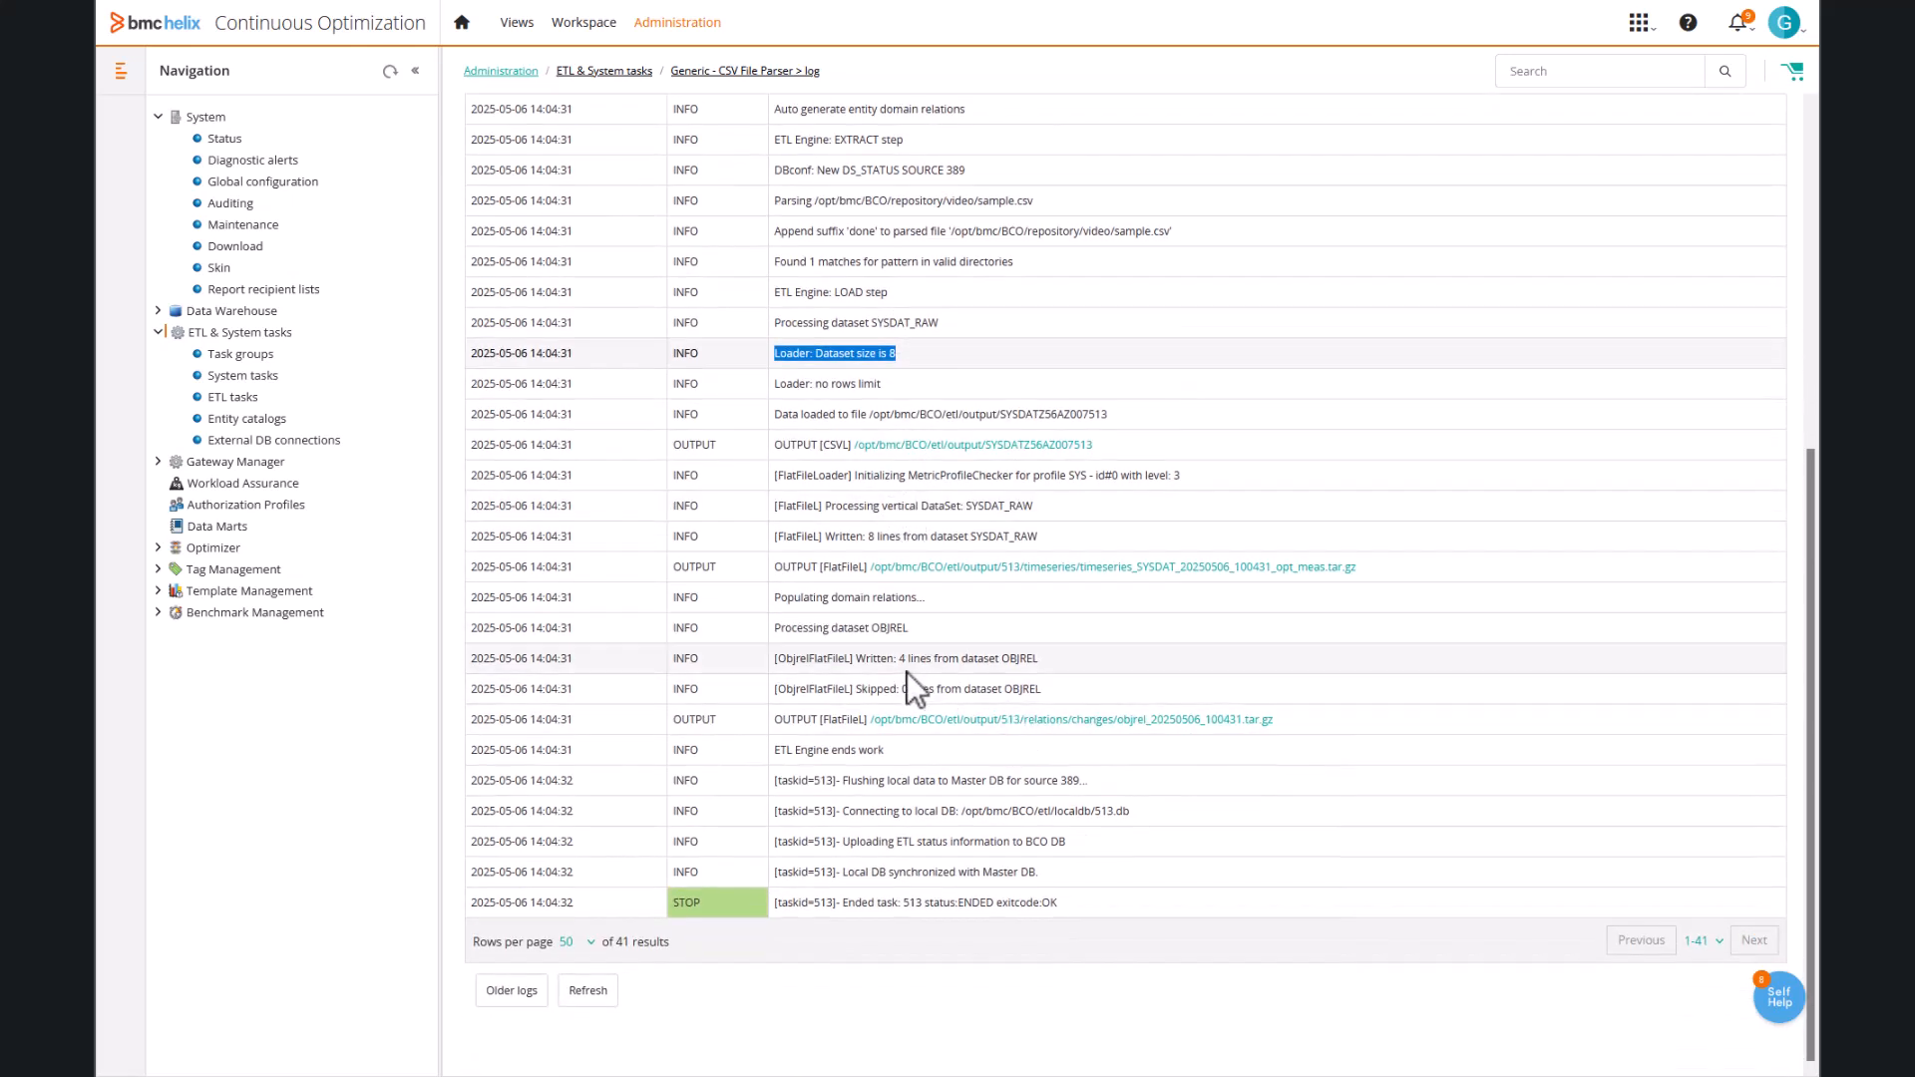
drag(897, 659, 1045, 660)
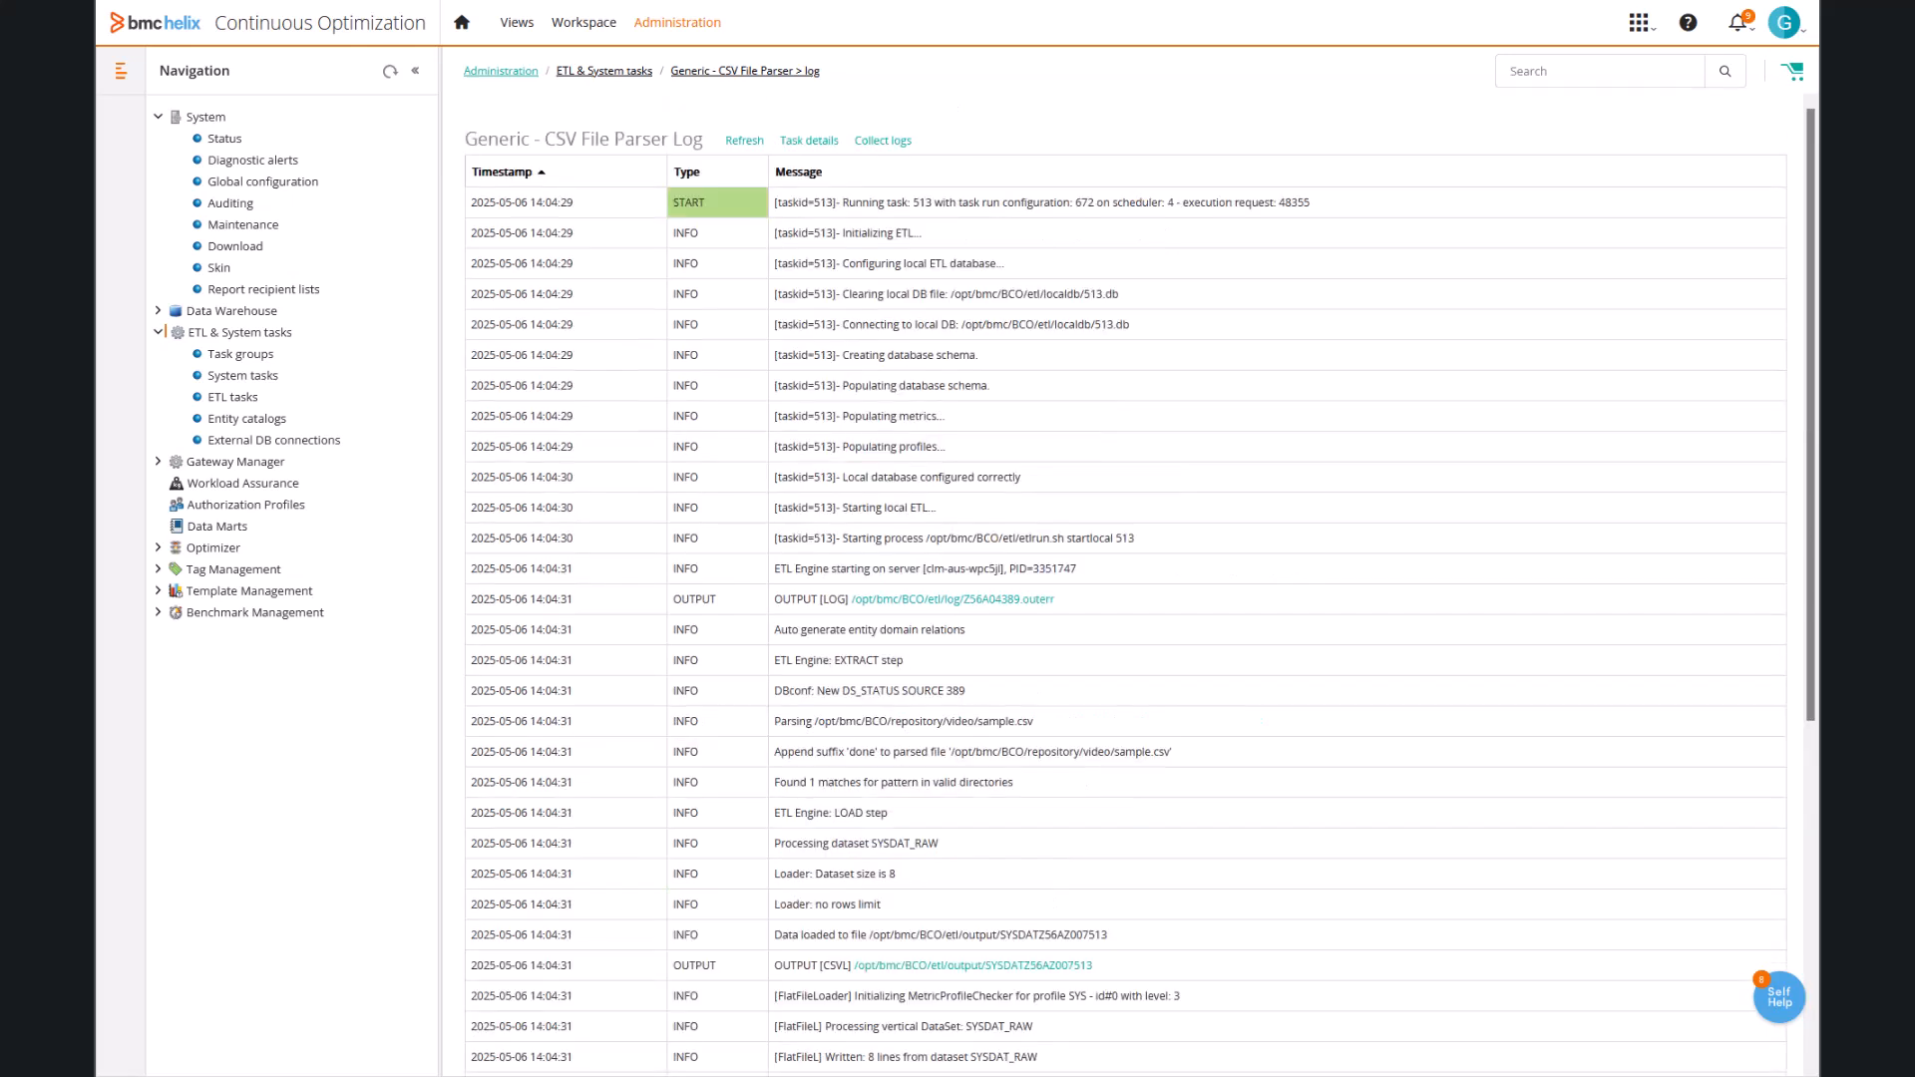
Return to the CSV File Parser task details and show the ETL's processing details.
click(808, 141)
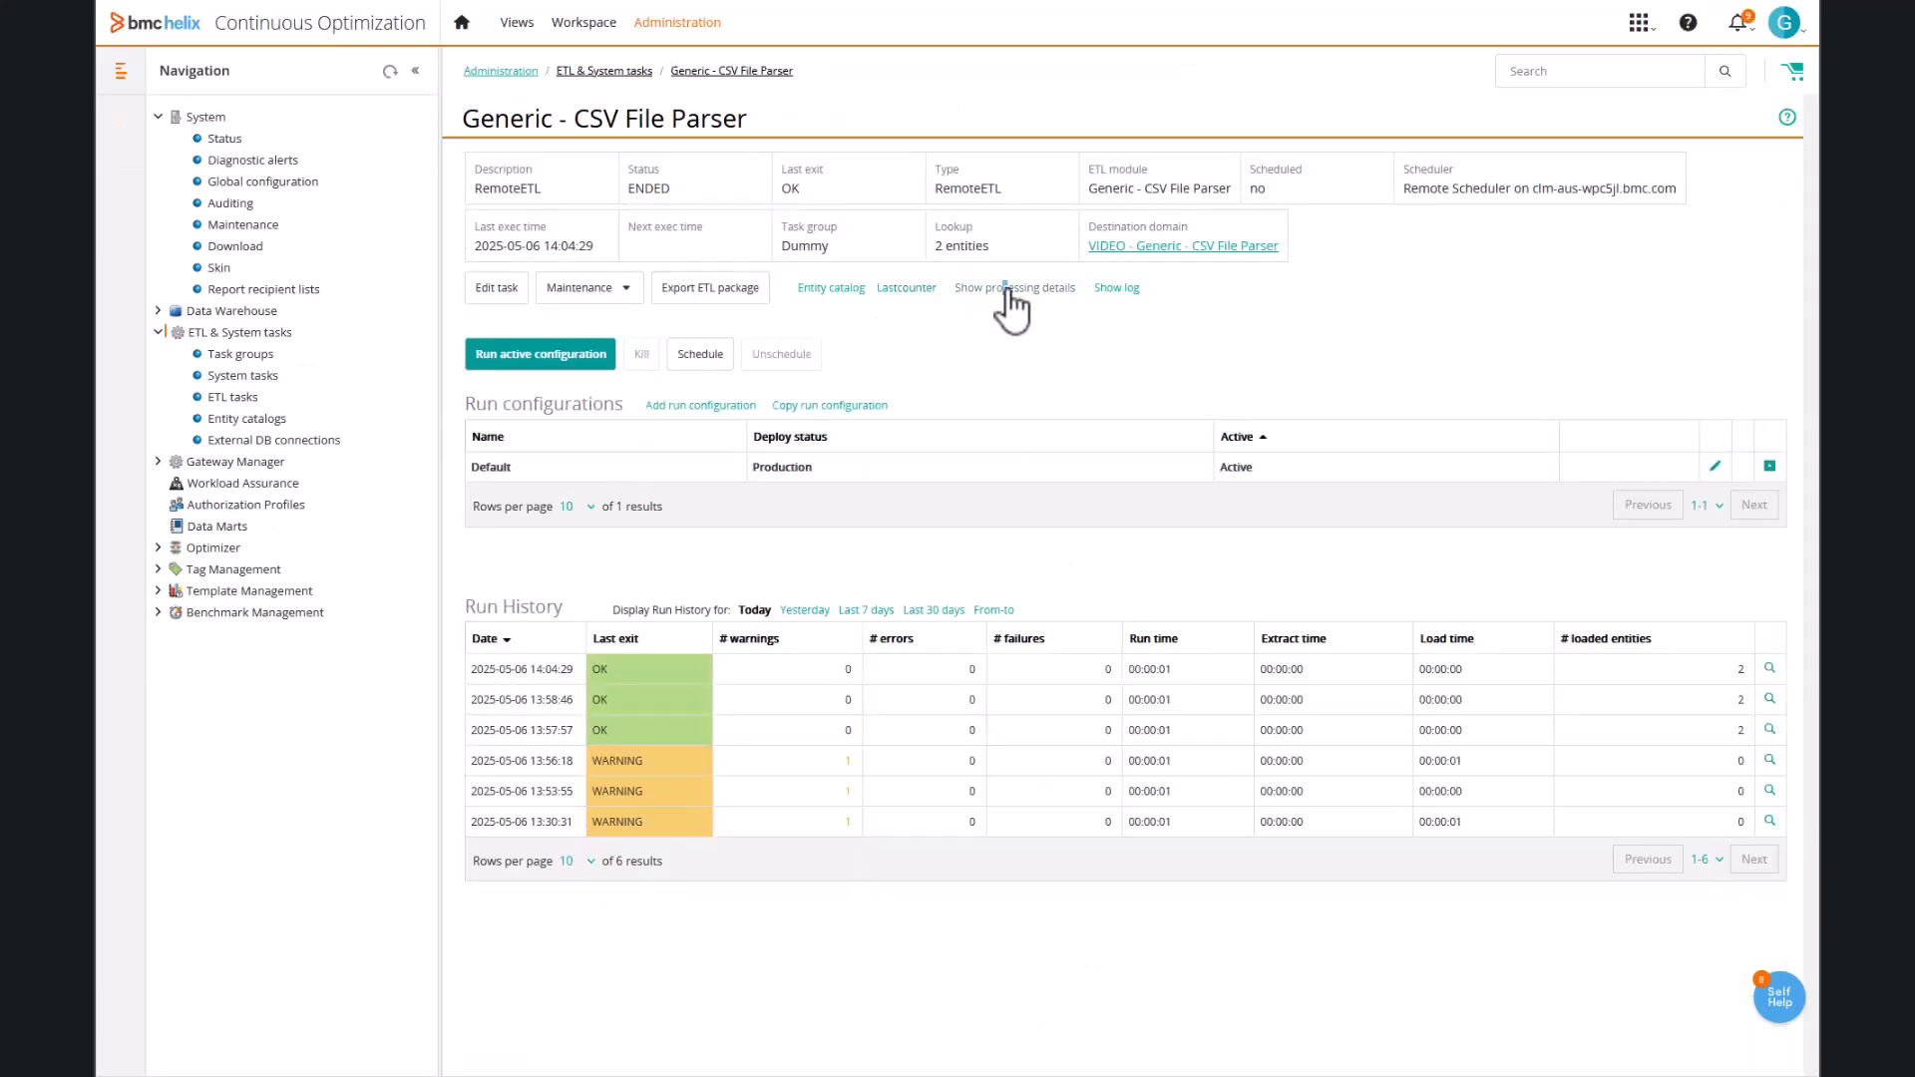
click(1009, 291)
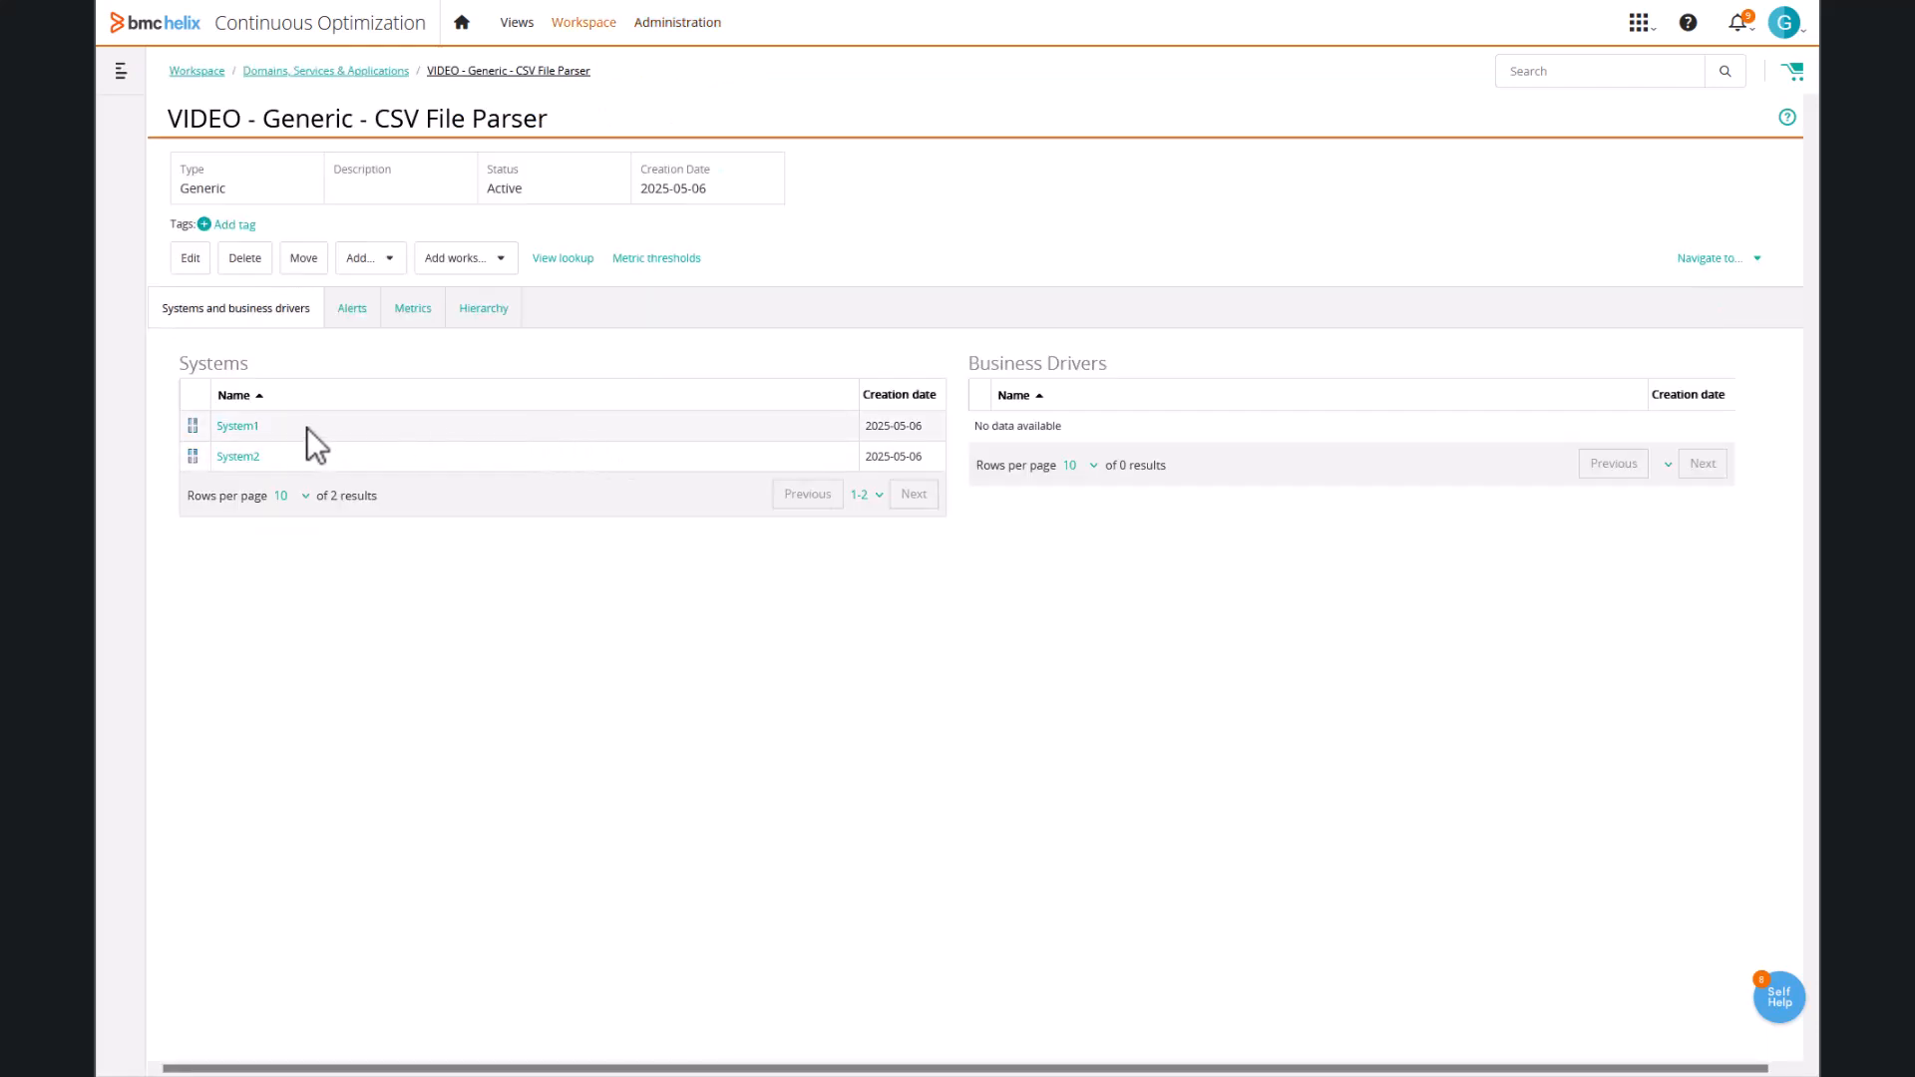
Open System1 in the VIDEO - Generic - CSV File Parser domain and add its CPU_UTIL metric to Quick Analysis.
click(245, 427)
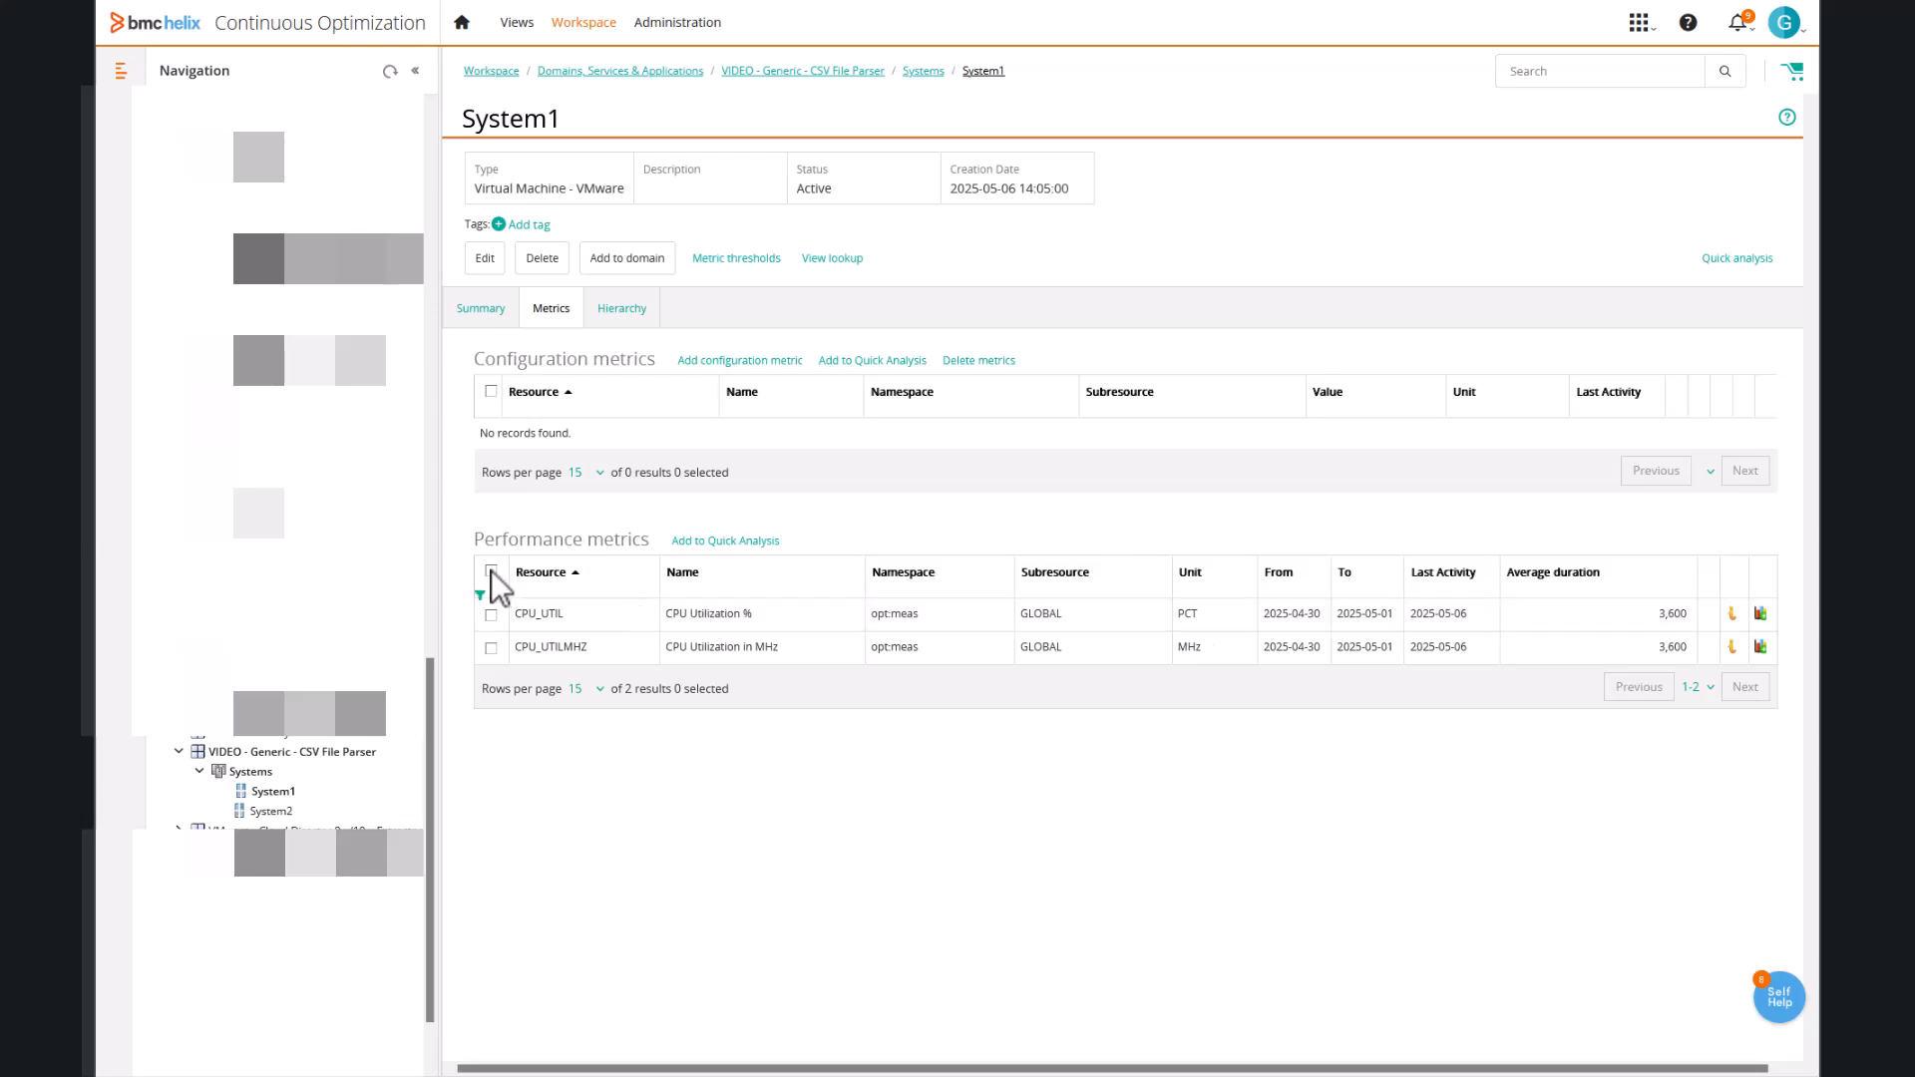
click(491, 614)
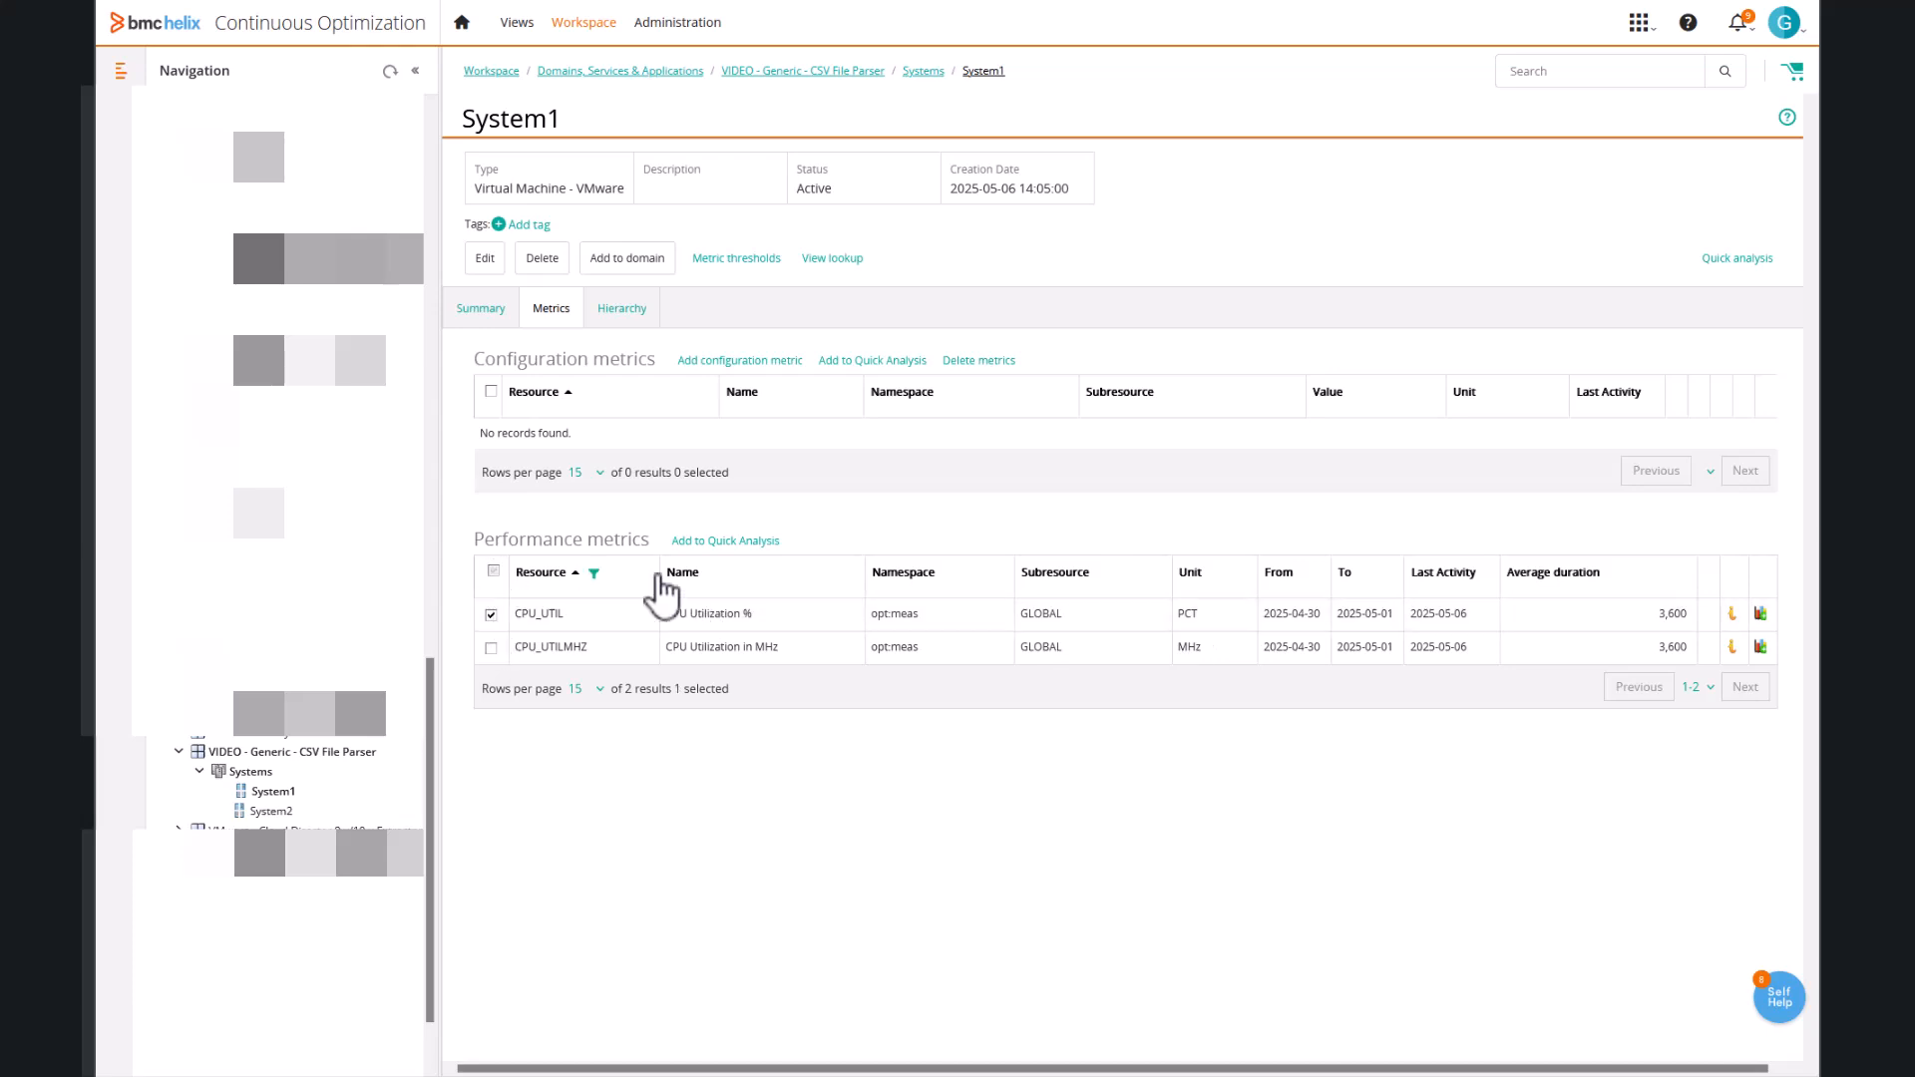
click(758, 541)
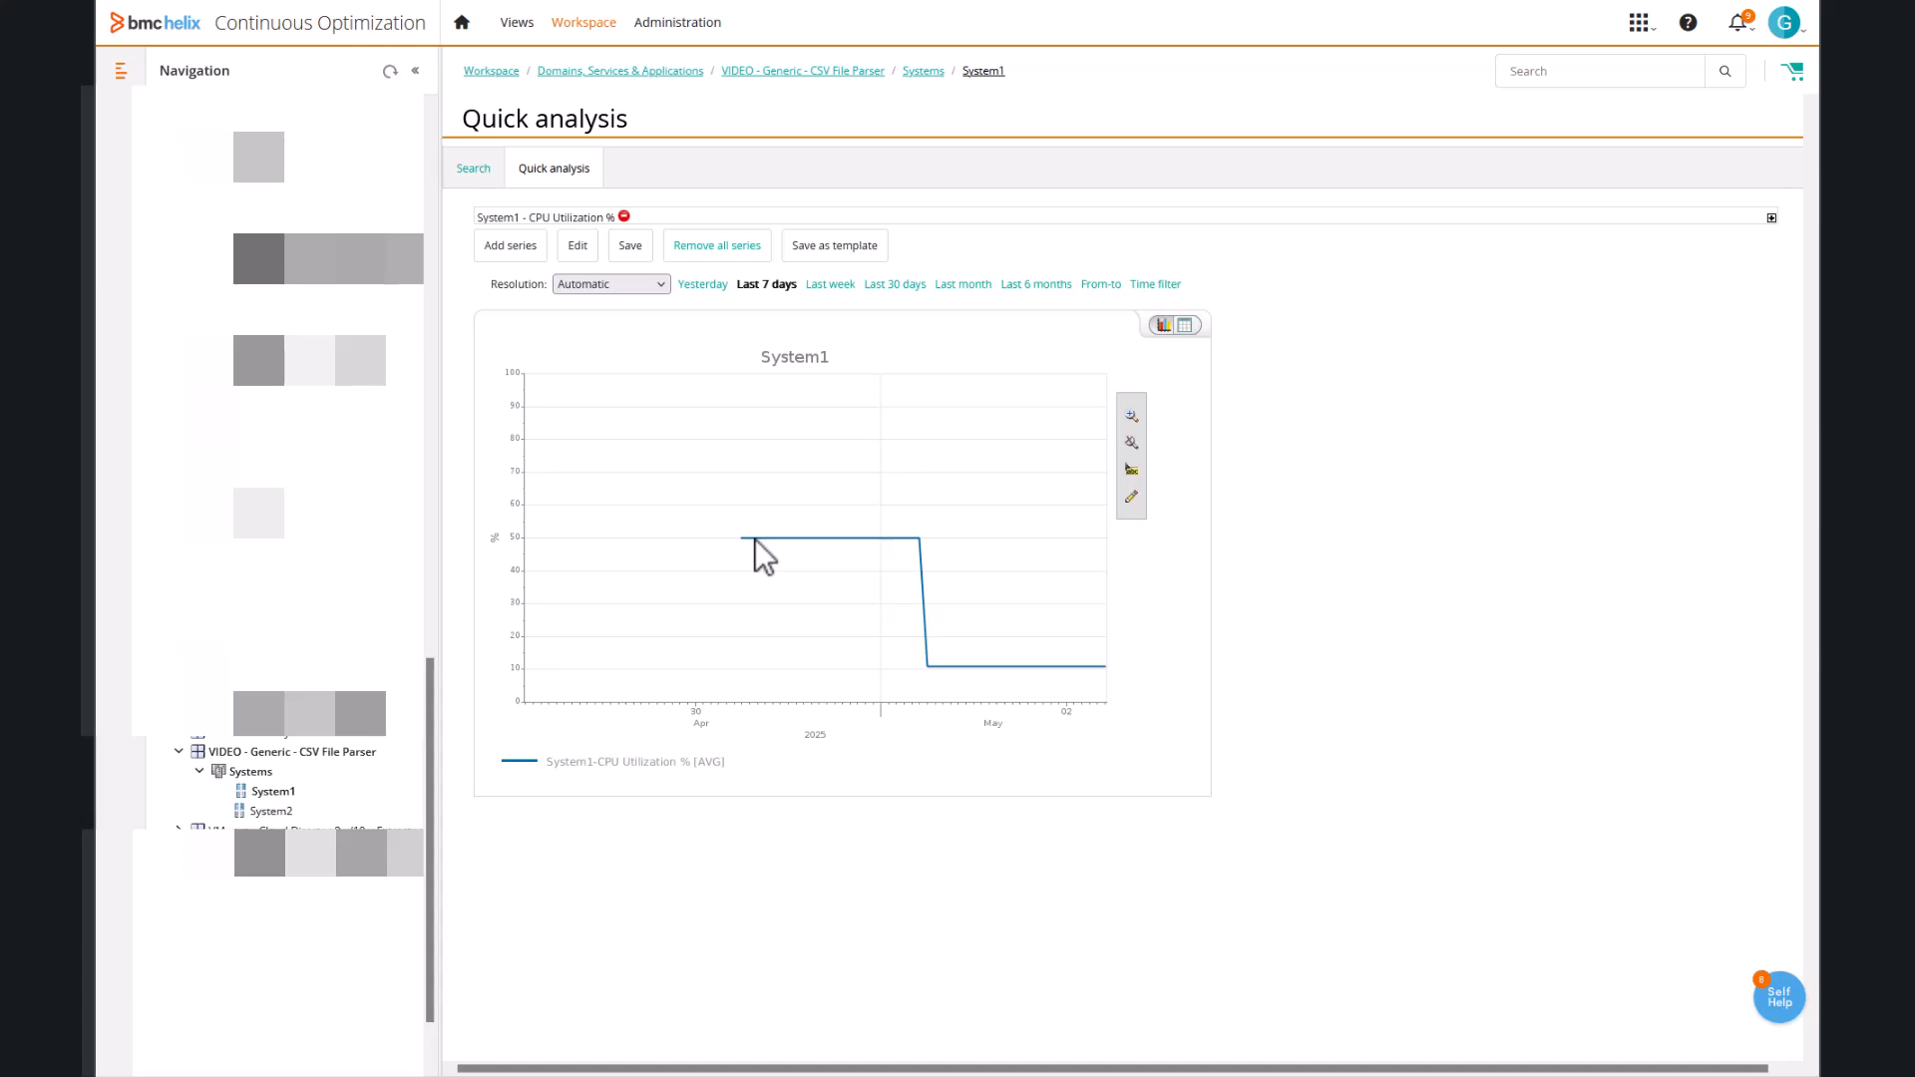